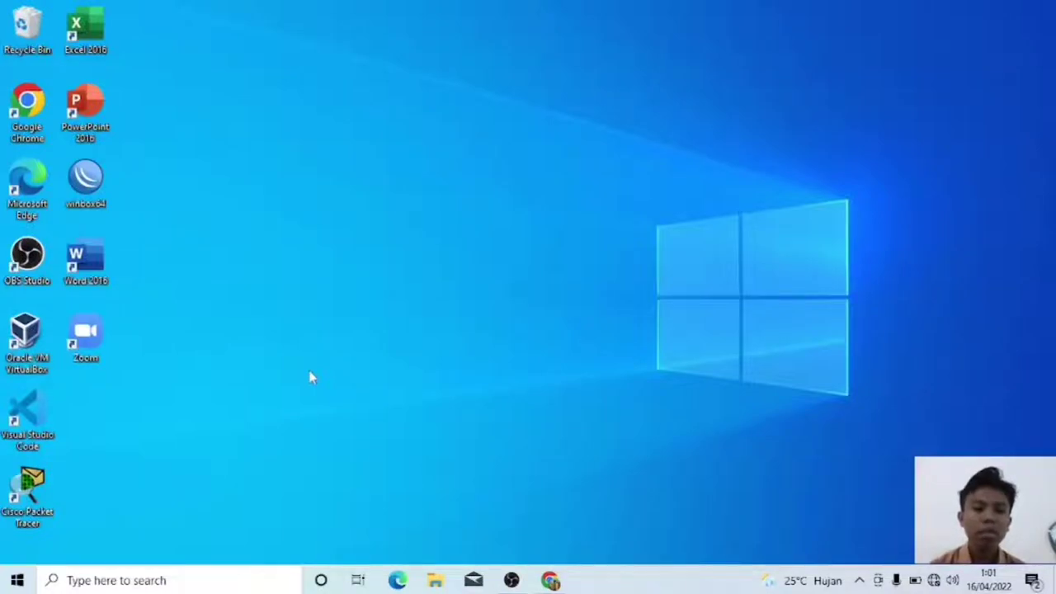
Launch WinBox and connect to the discovered MikroTik router with the admin login.
double_click(97, 188)
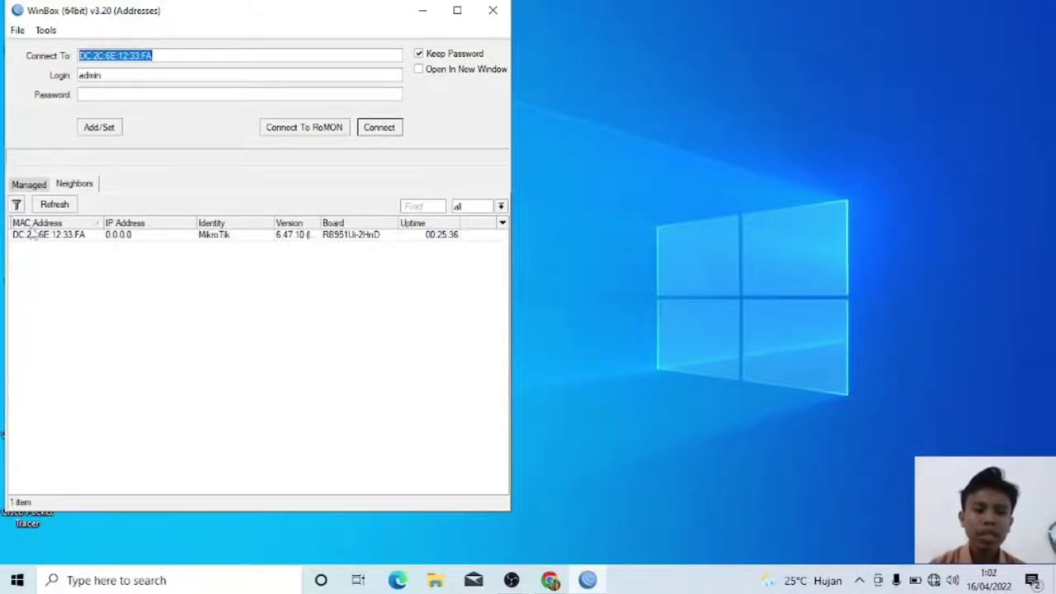
click(29, 235)
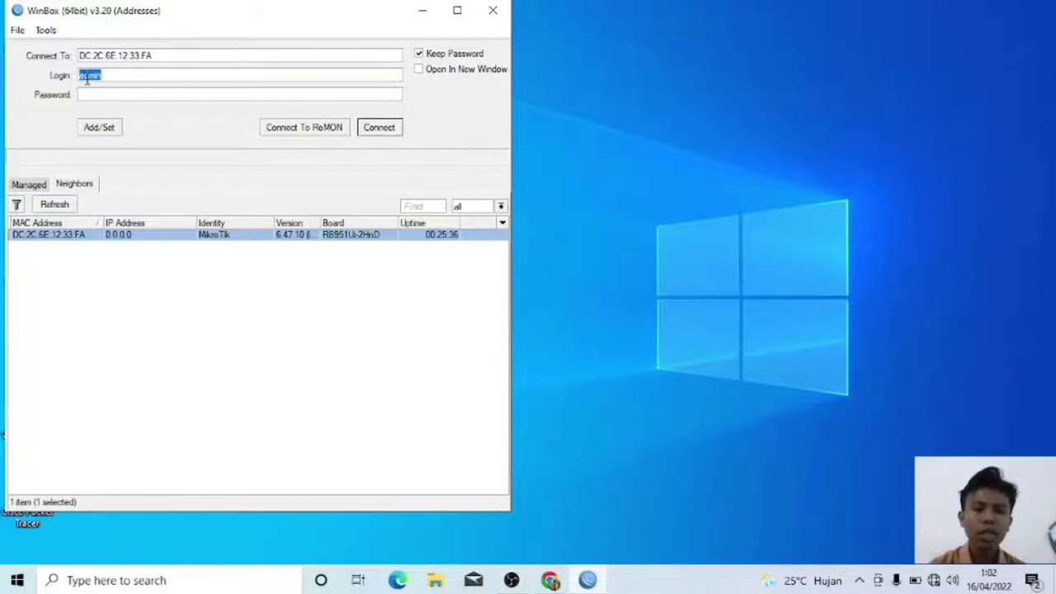
click(384, 129)
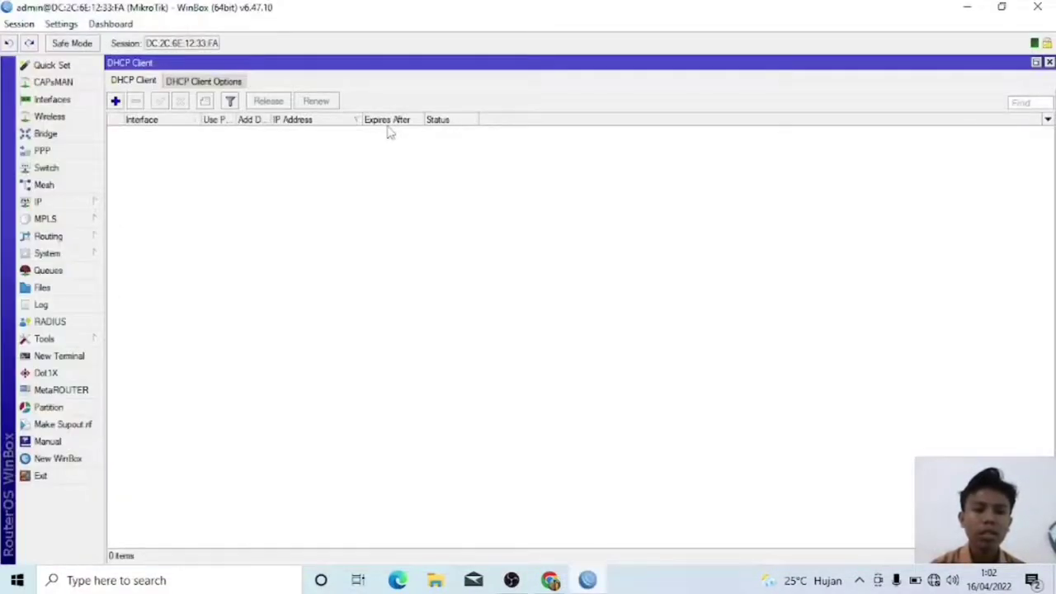
Open the router's interface list and rename the ether1 interface as ether1-WAN.
click(59, 103)
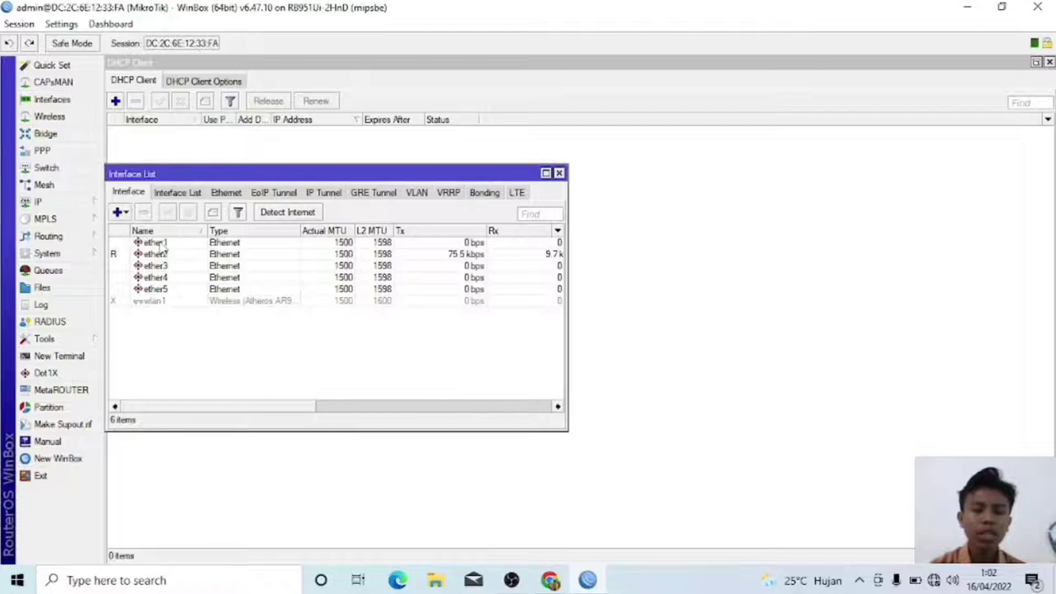
double_click(154, 244)
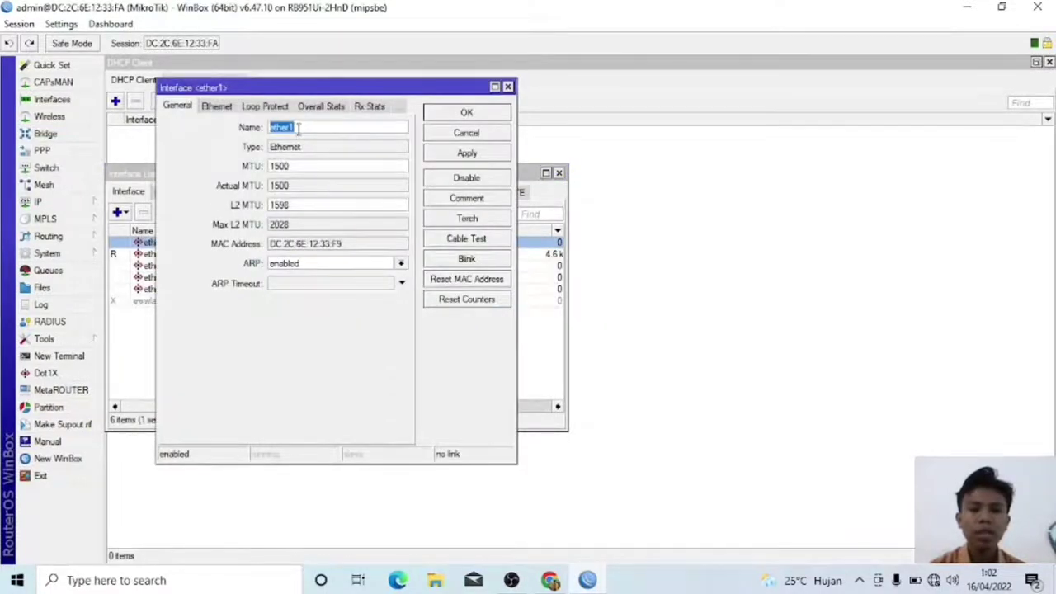
click(299, 128)
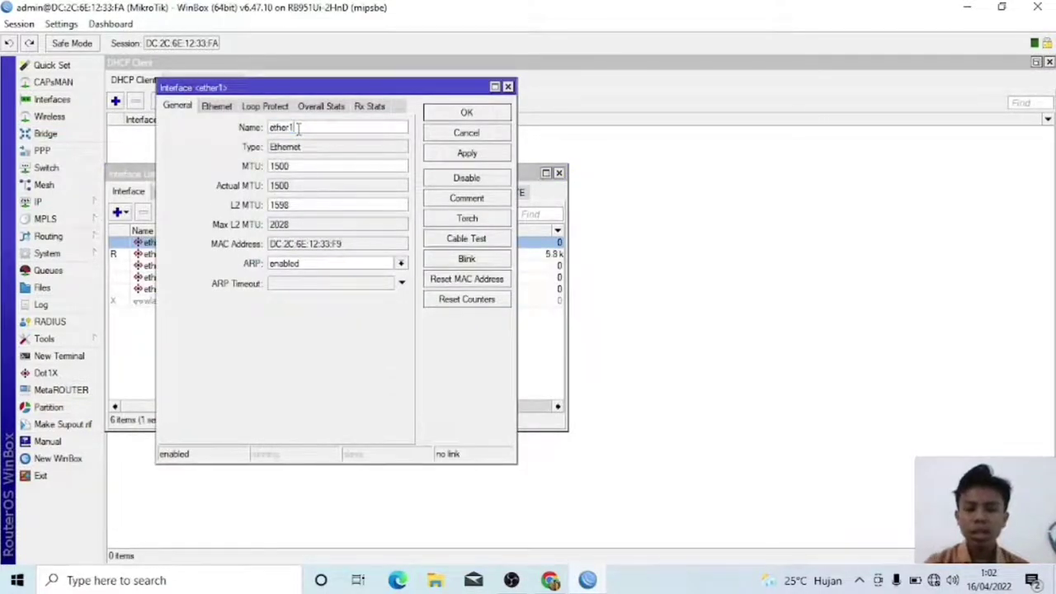
text(W)
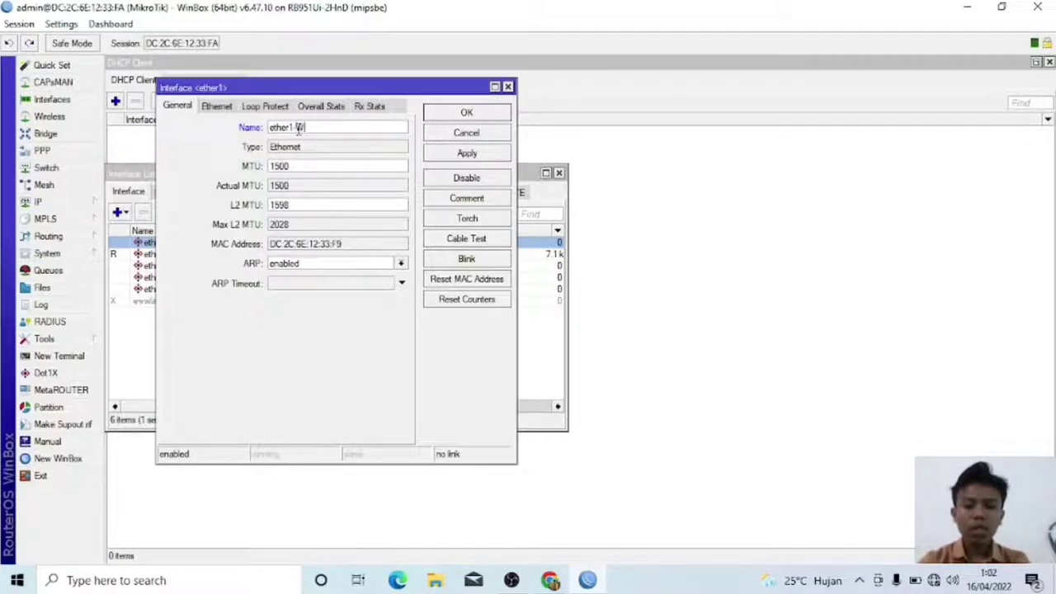
text(AN)
click(485, 114)
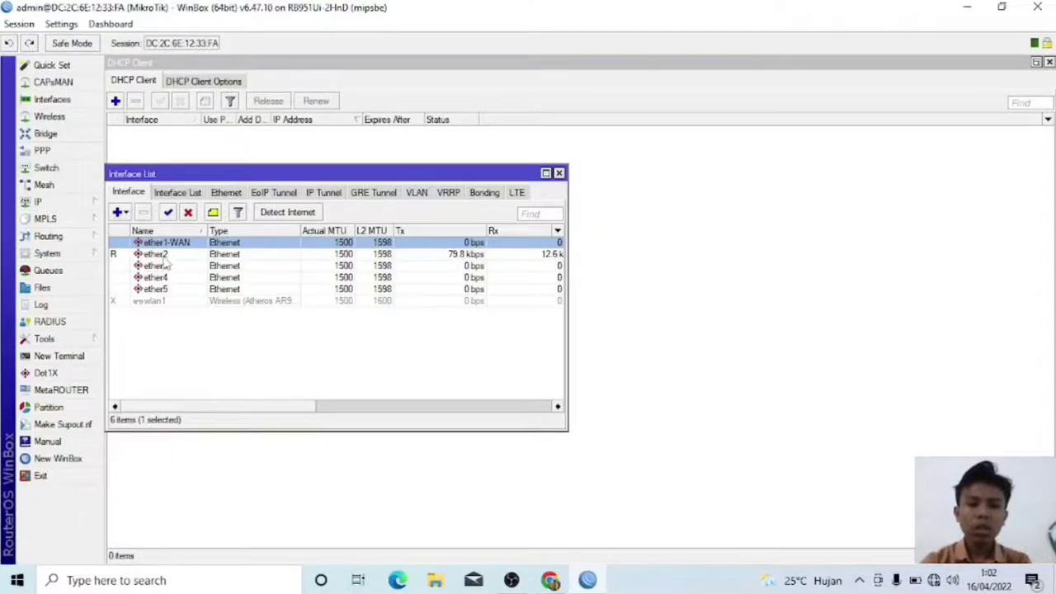
Rename the ether2 interface as ether2-AP1 and the ether3 interface as ether3-AP2.
double_click(163, 255)
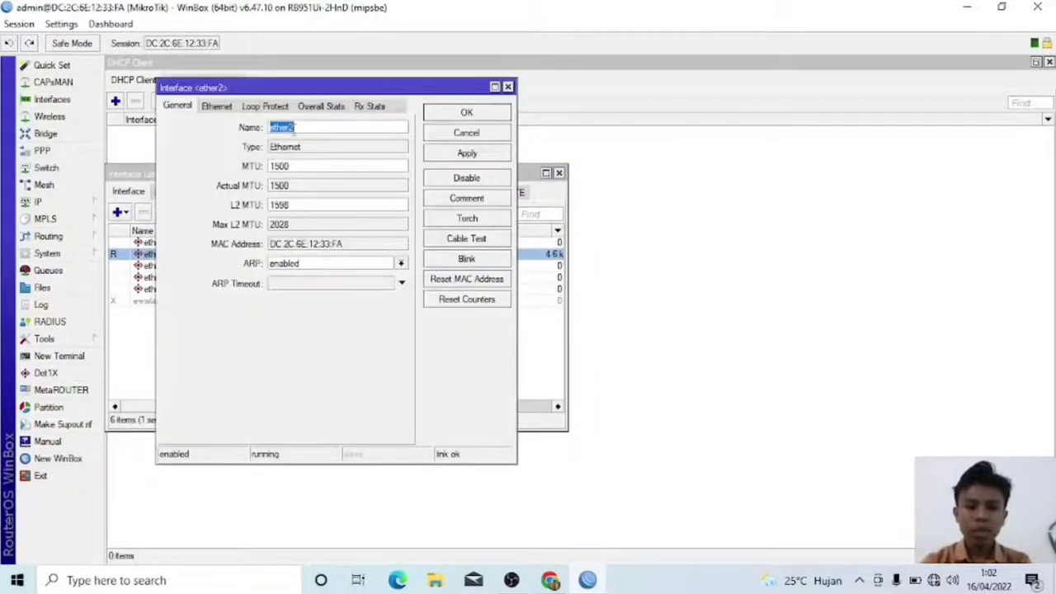
click(297, 128)
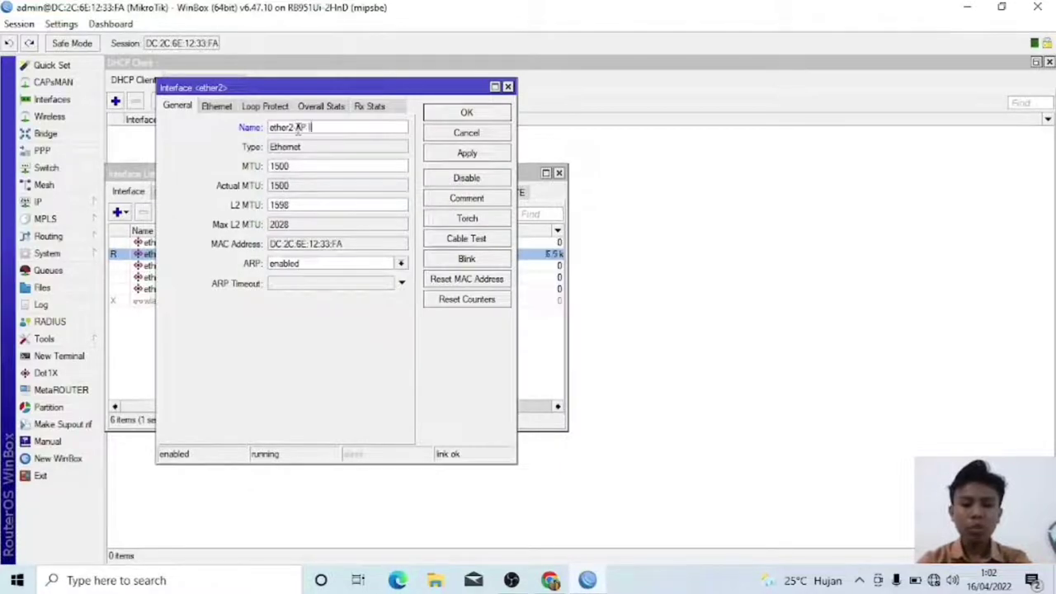
click(467, 112)
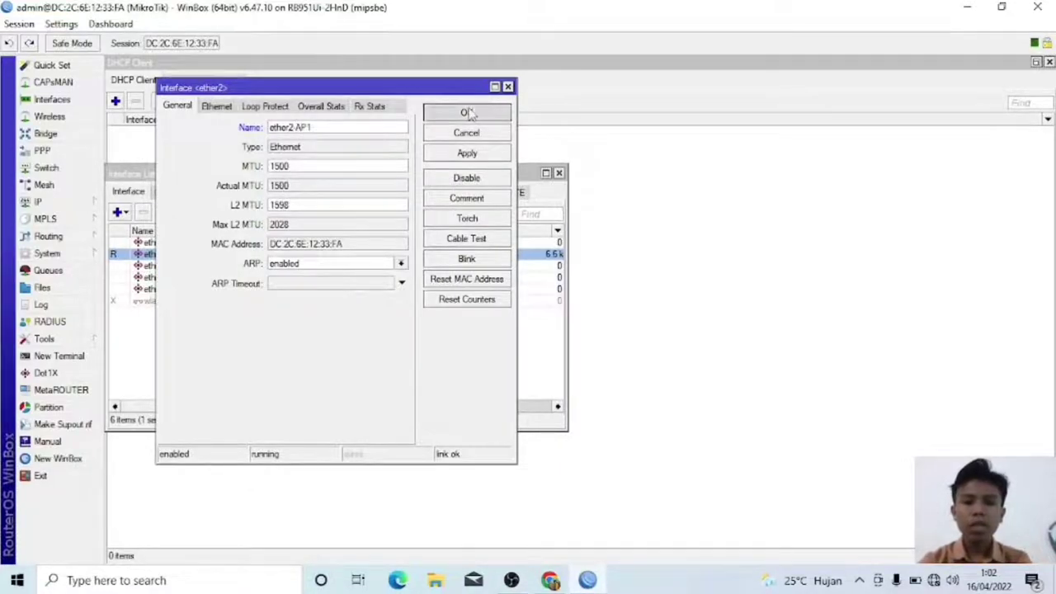
double_click(170, 266)
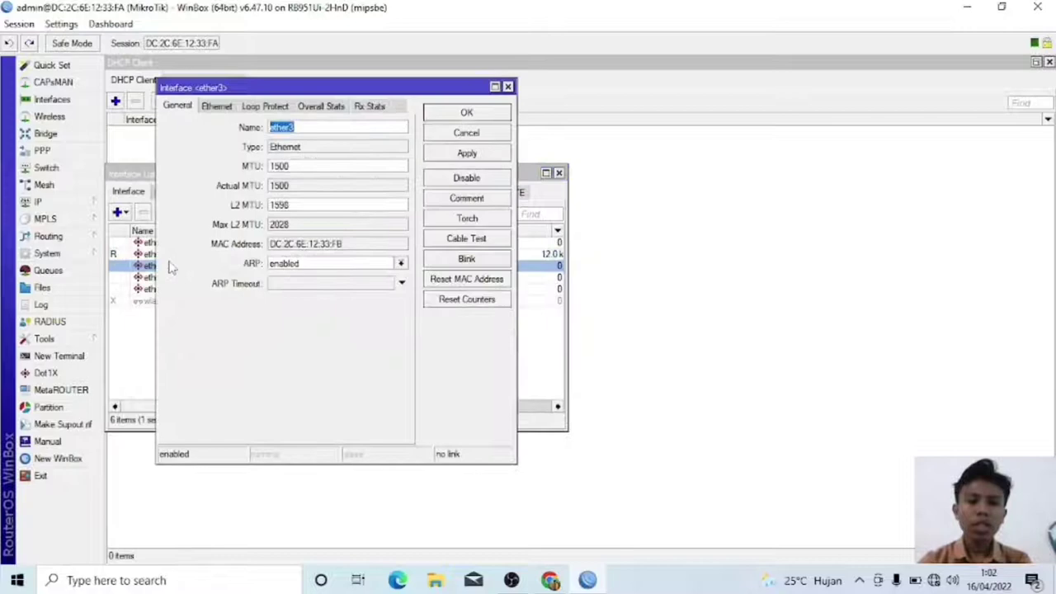
click(302, 128)
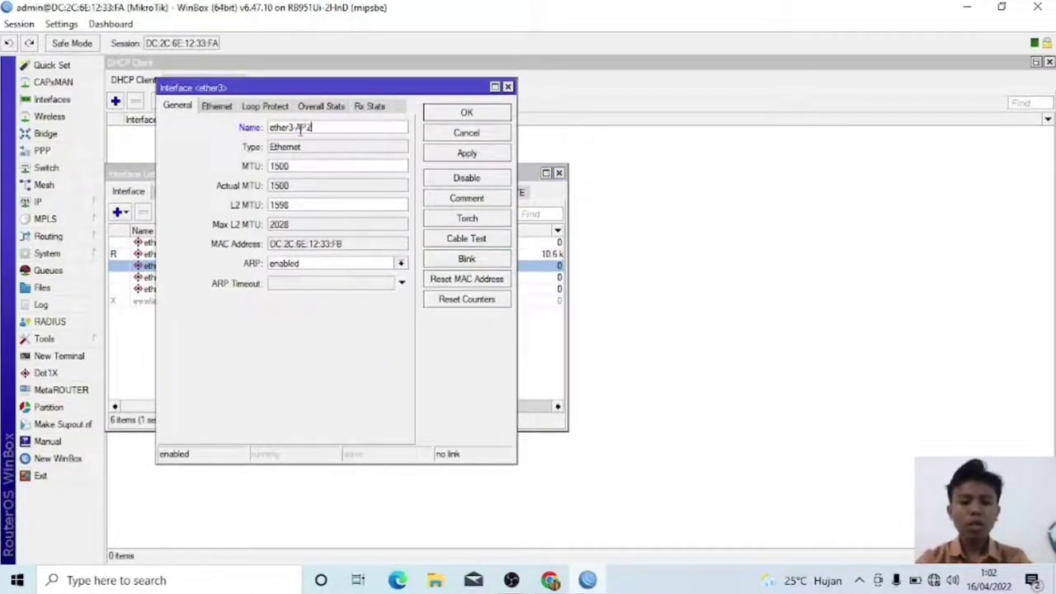
click(466, 114)
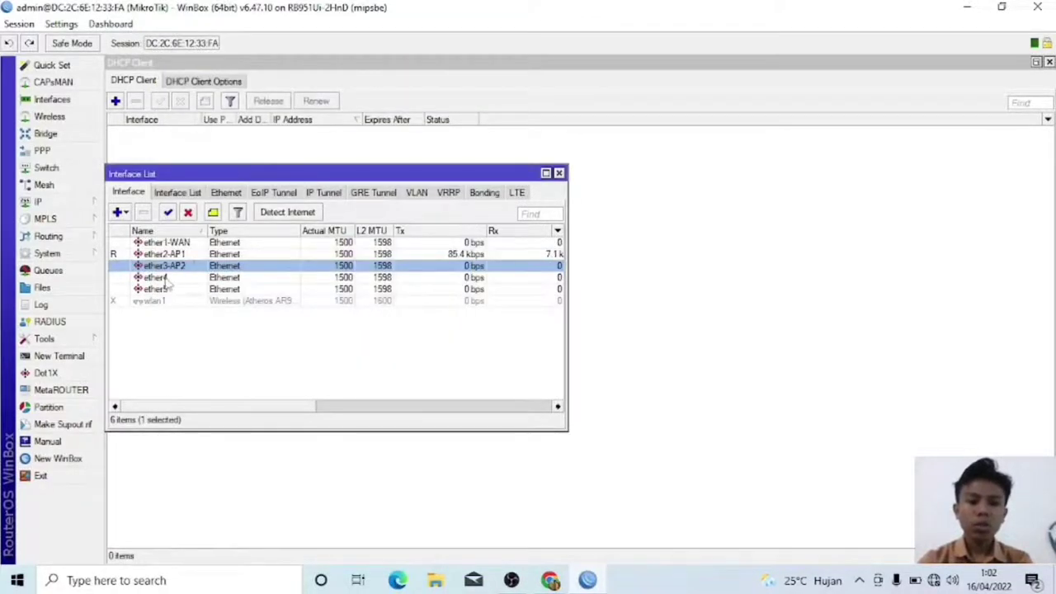
Rename the ether4 interface as ether4-LOCAL.
double_click(169, 278)
click(299, 128)
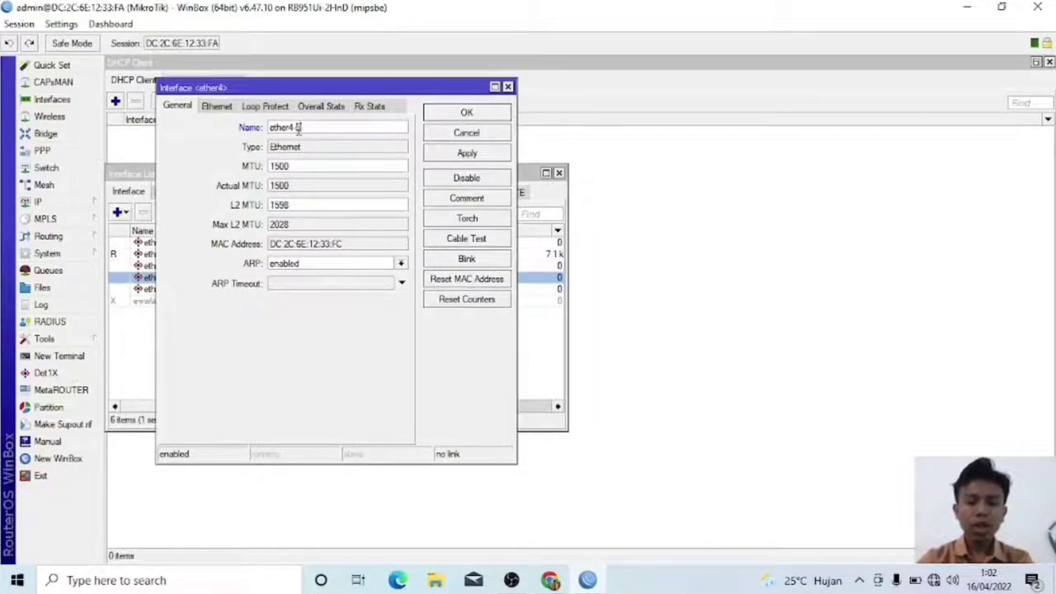
text(LOCAL)
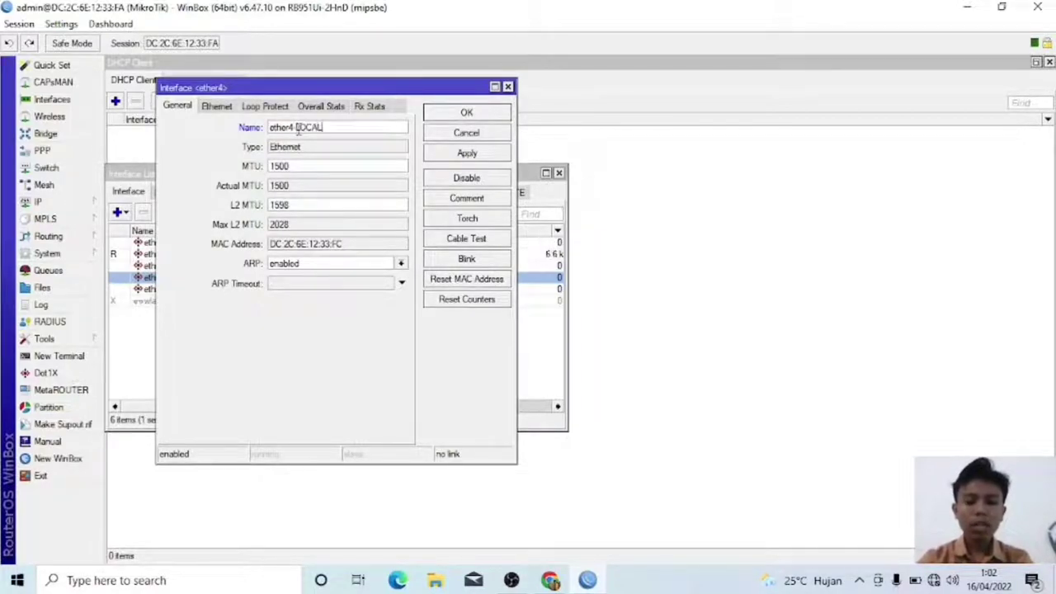
click(466, 112)
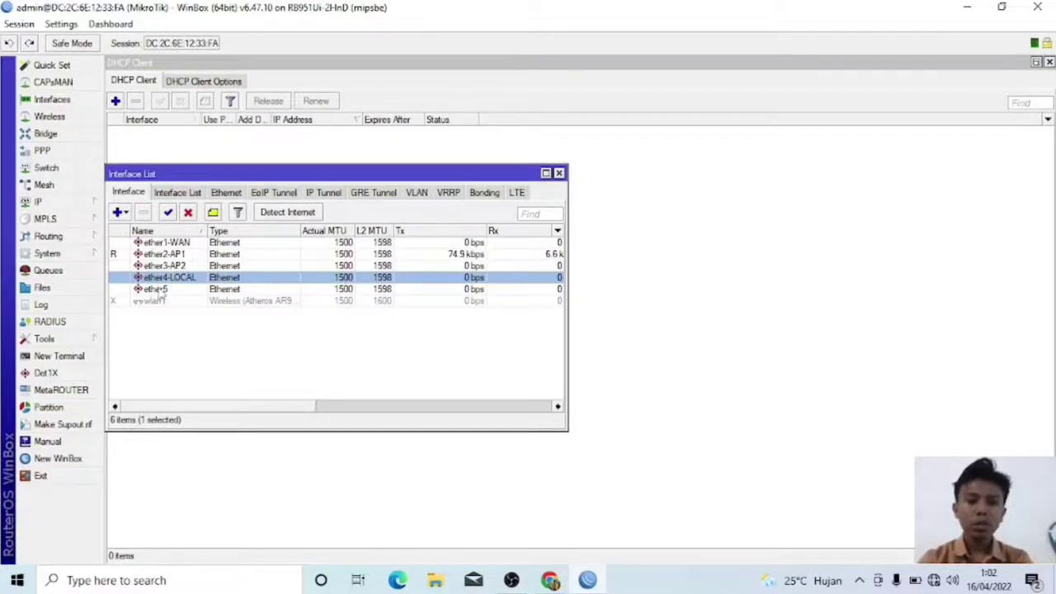
Rename the ether5 interface as ether5-PPPOE and close the interface list.
double_click(158, 290)
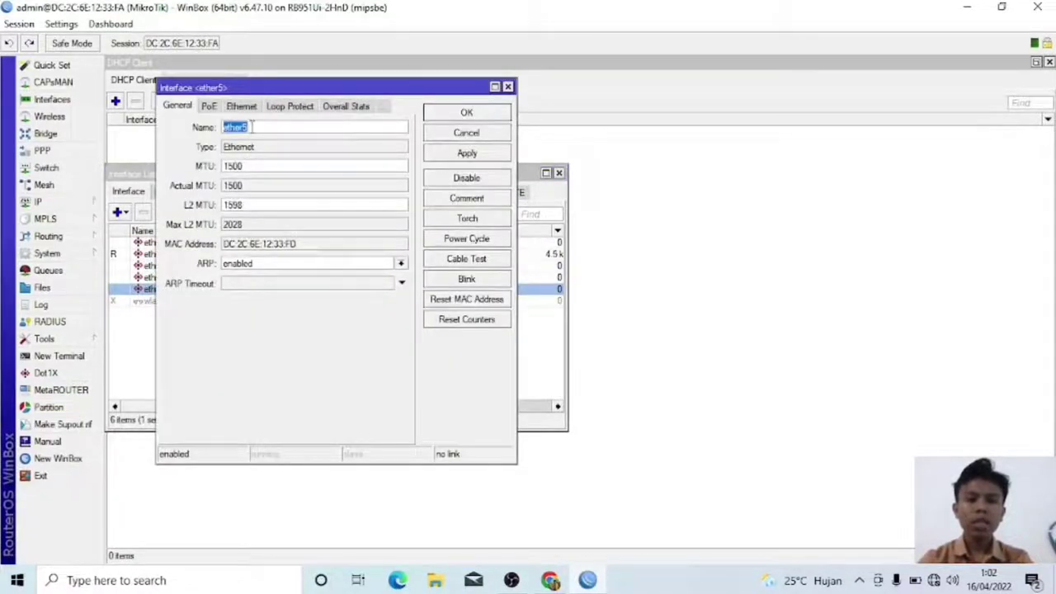
click(252, 127)
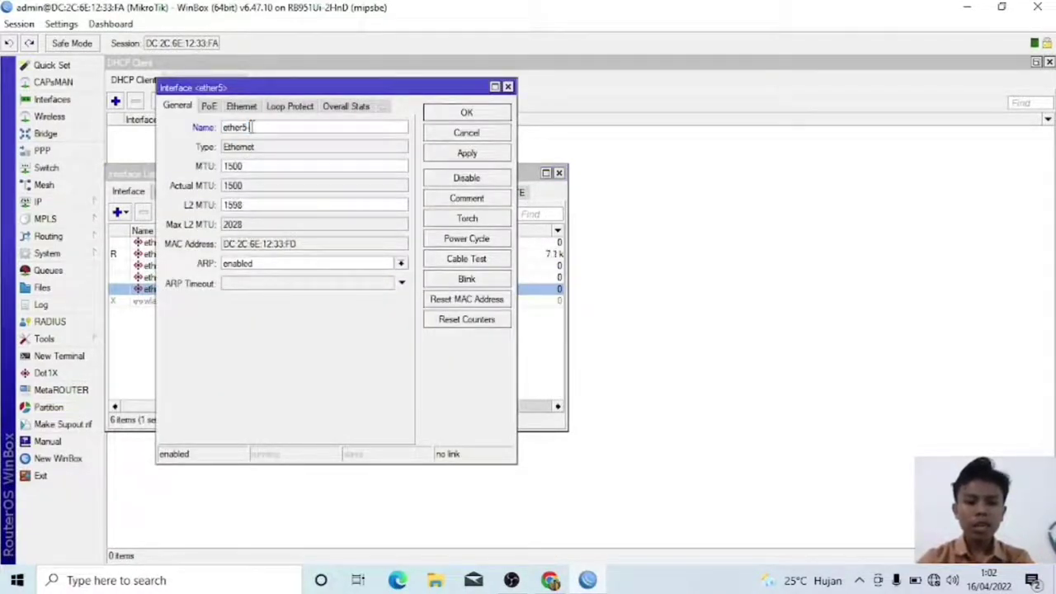
text(-PP)
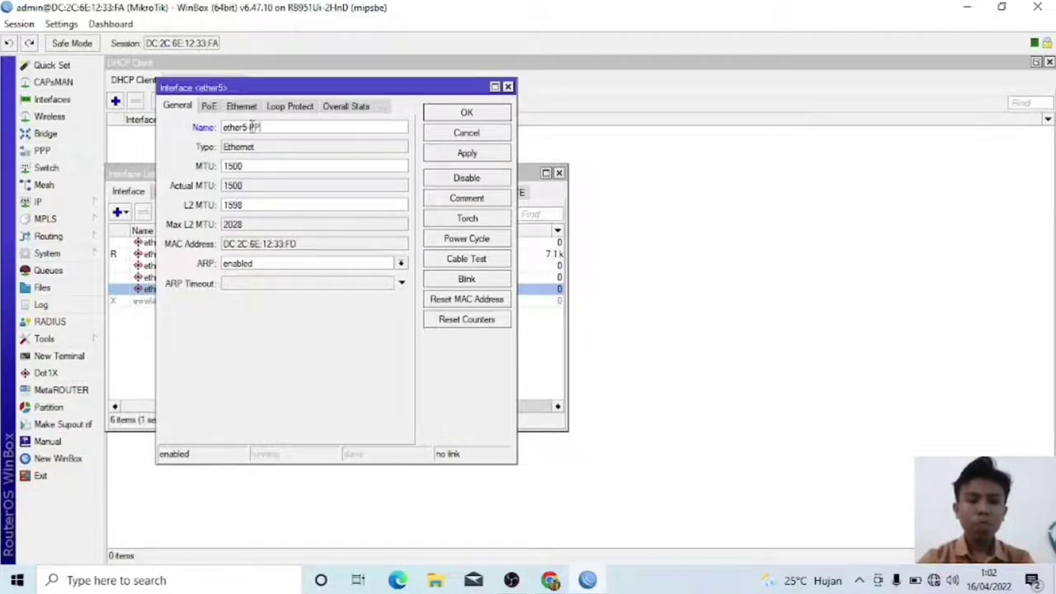
text(POE)
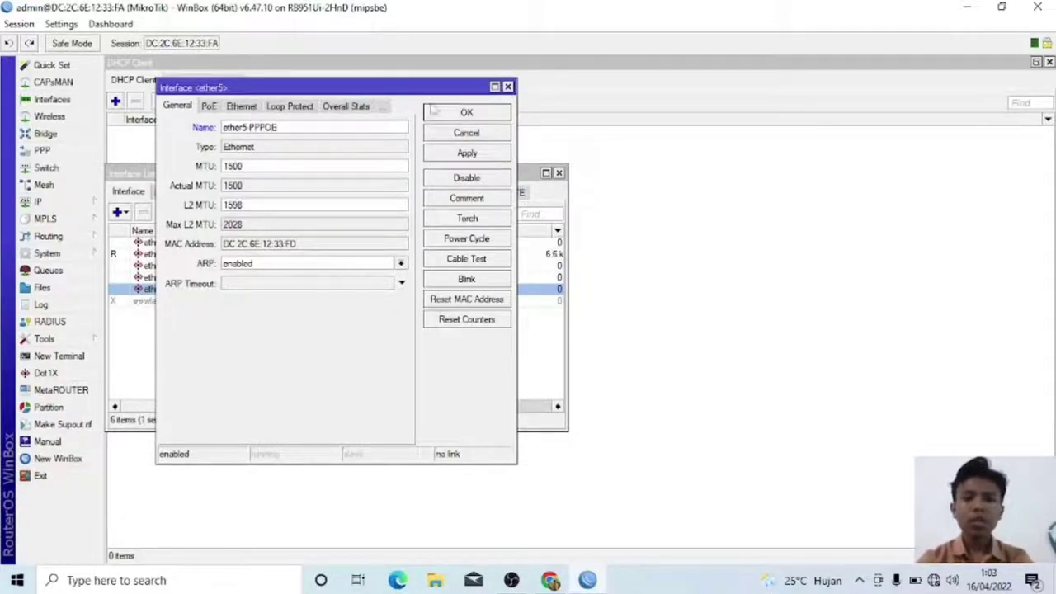
click(467, 113)
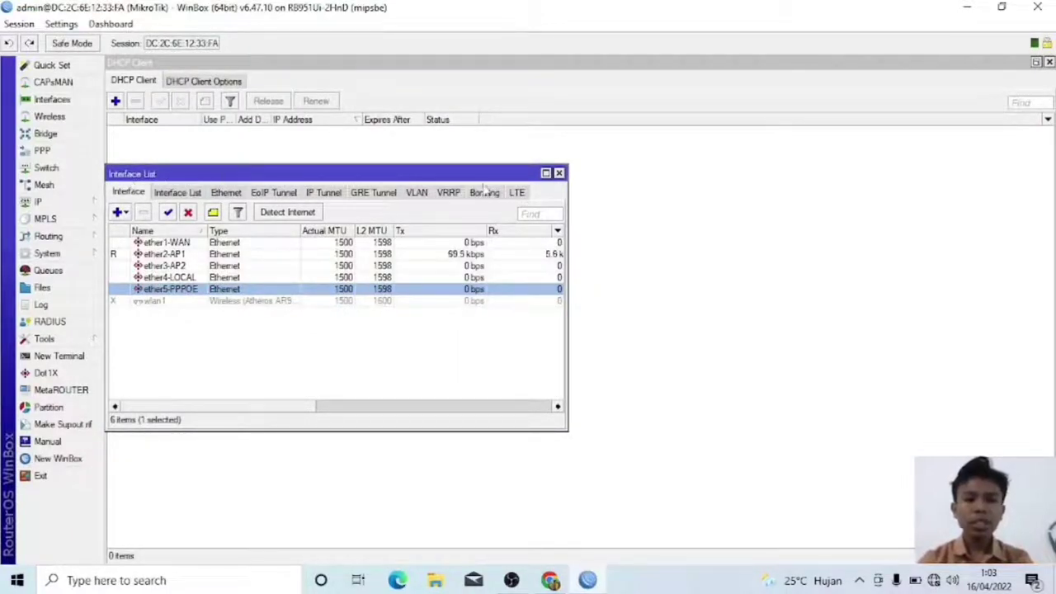
click(559, 173)
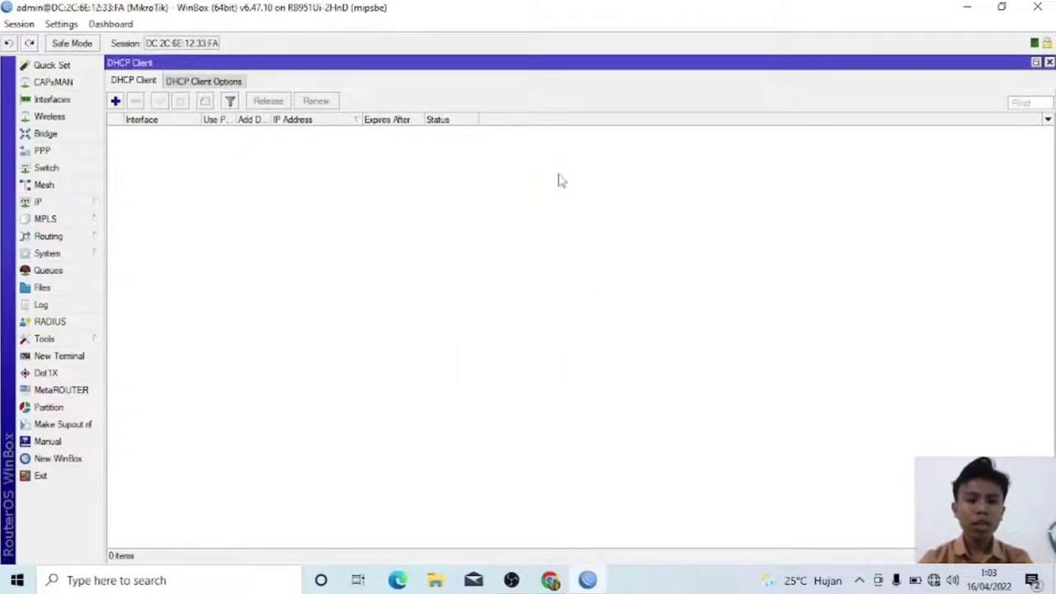
Create a new bridge interface named HOTSPOT, keeping its other settings at their defaults.
click(57, 137)
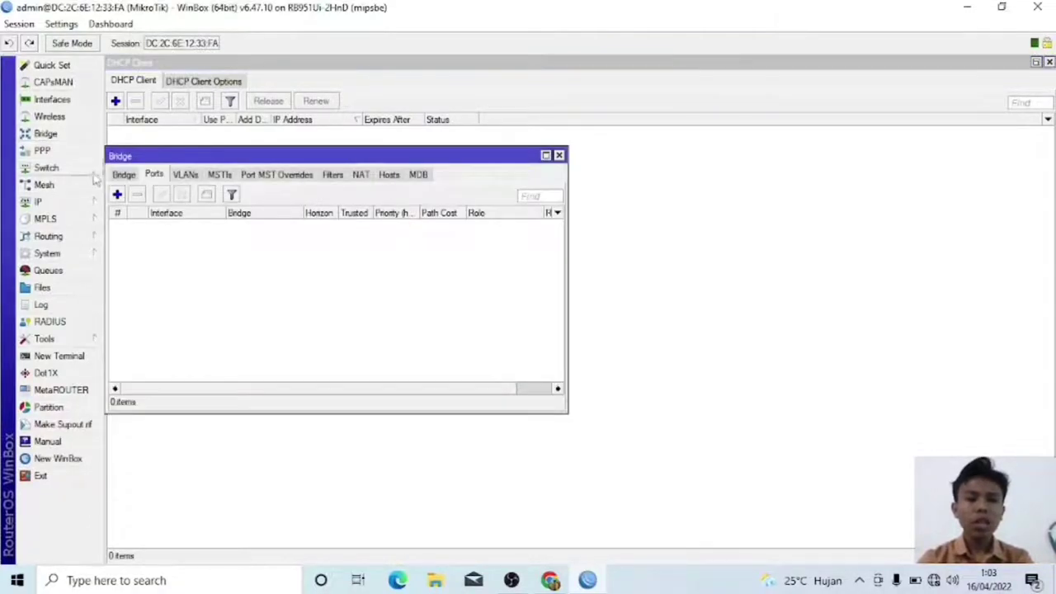
click(124, 175)
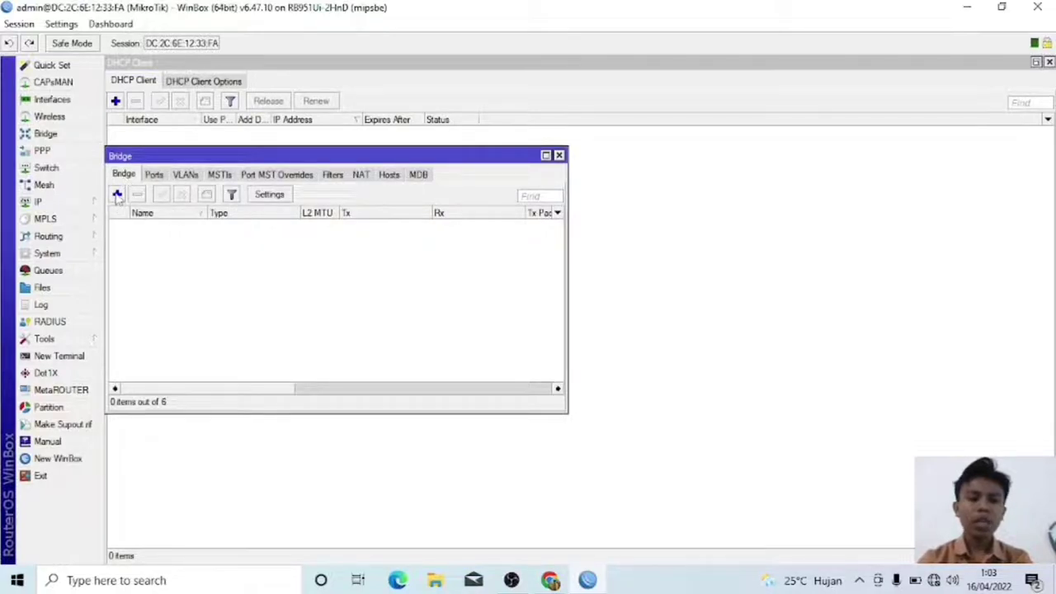
click(117, 194)
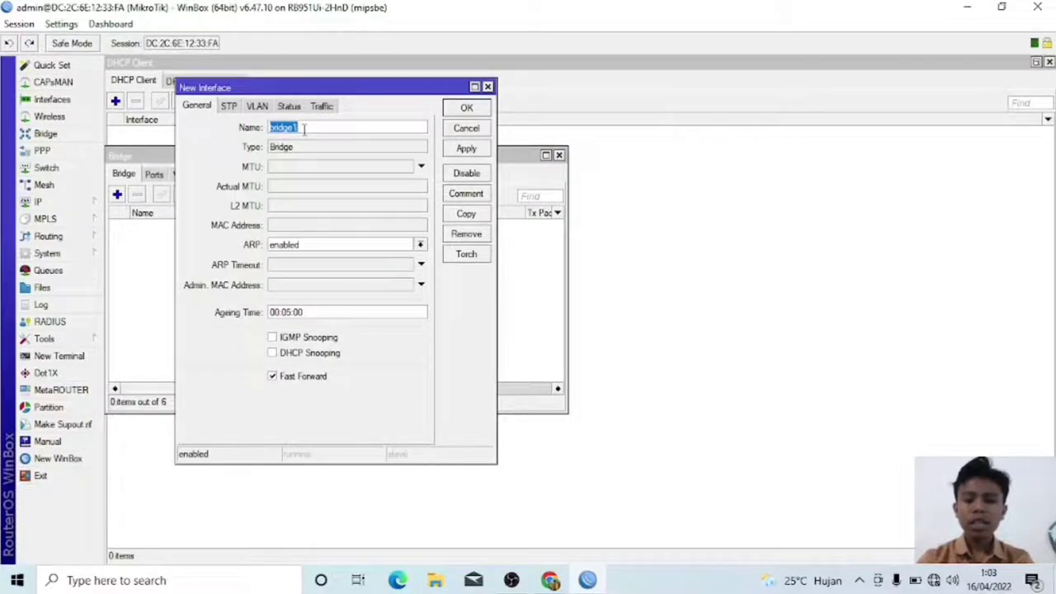
key(BackSpace)
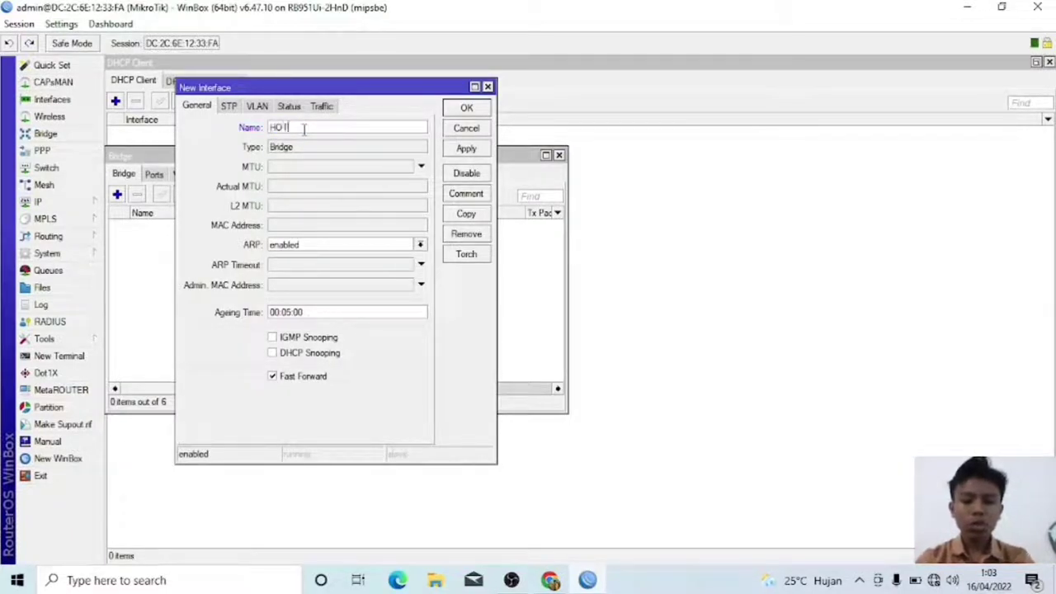
text(HOTSPOT)
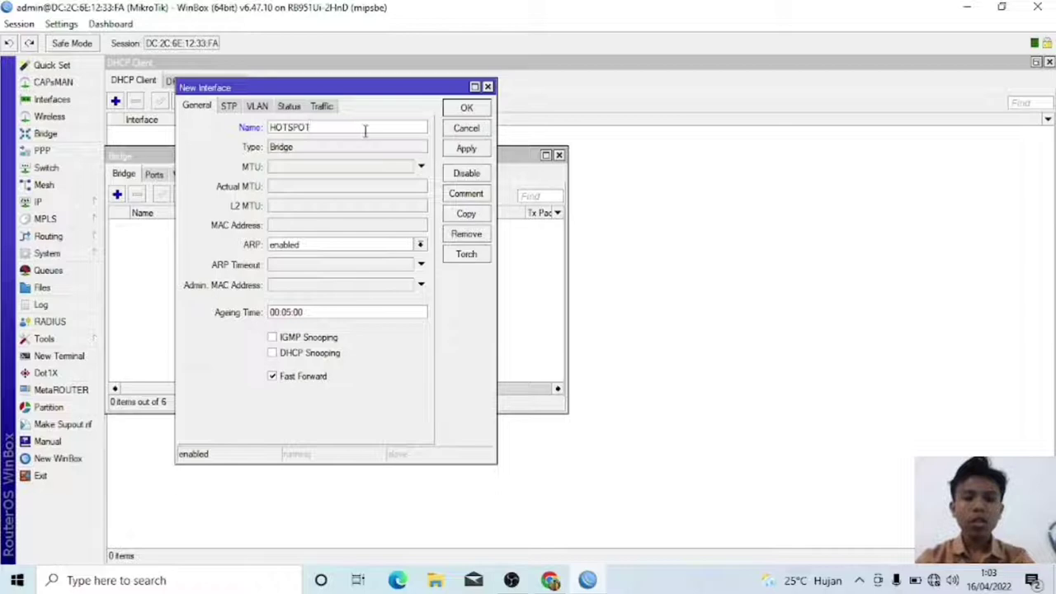
click(467, 148)
click(468, 109)
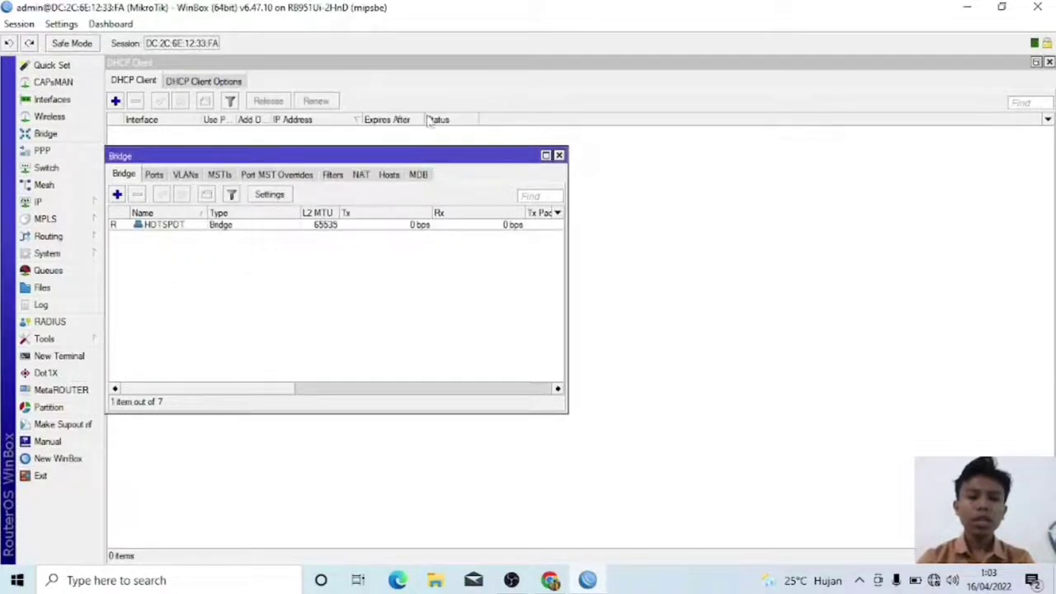
Add ether2-AP1 as a port of the HOTSPOT bridge and mark it as trusted.
click(156, 176)
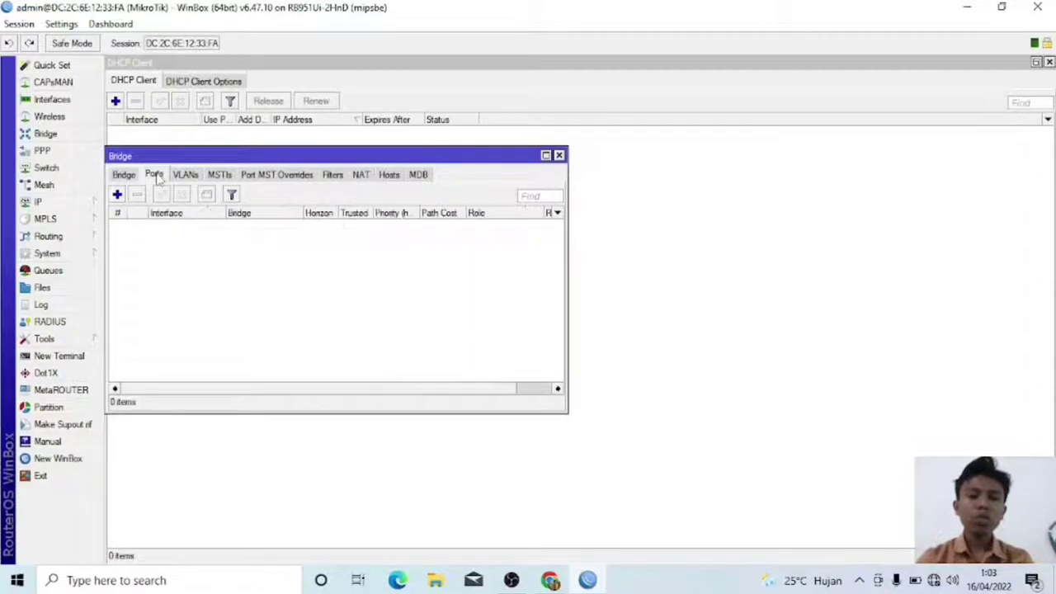
click(117, 195)
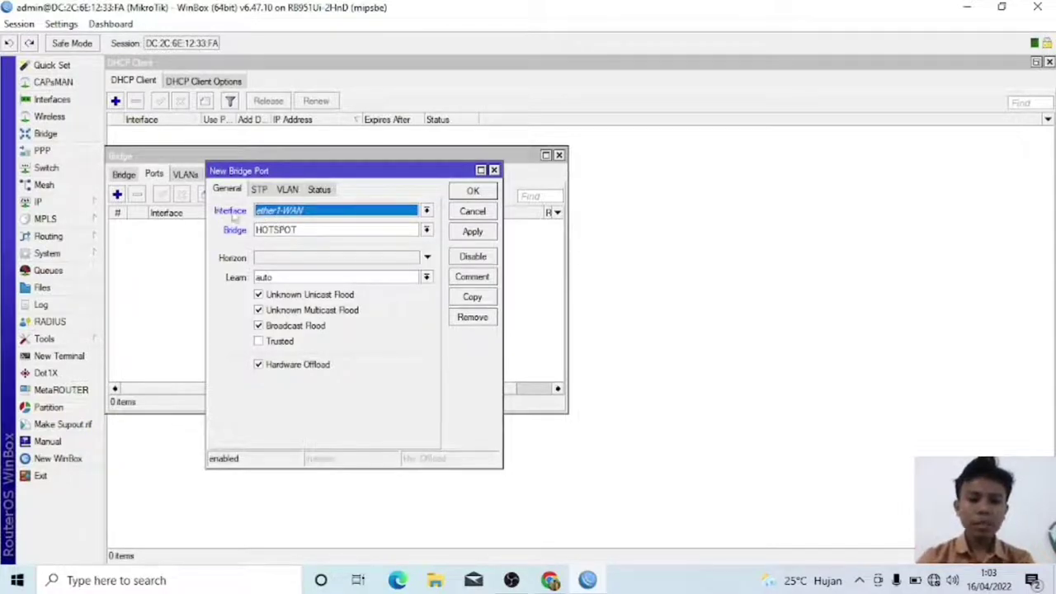
click(427, 212)
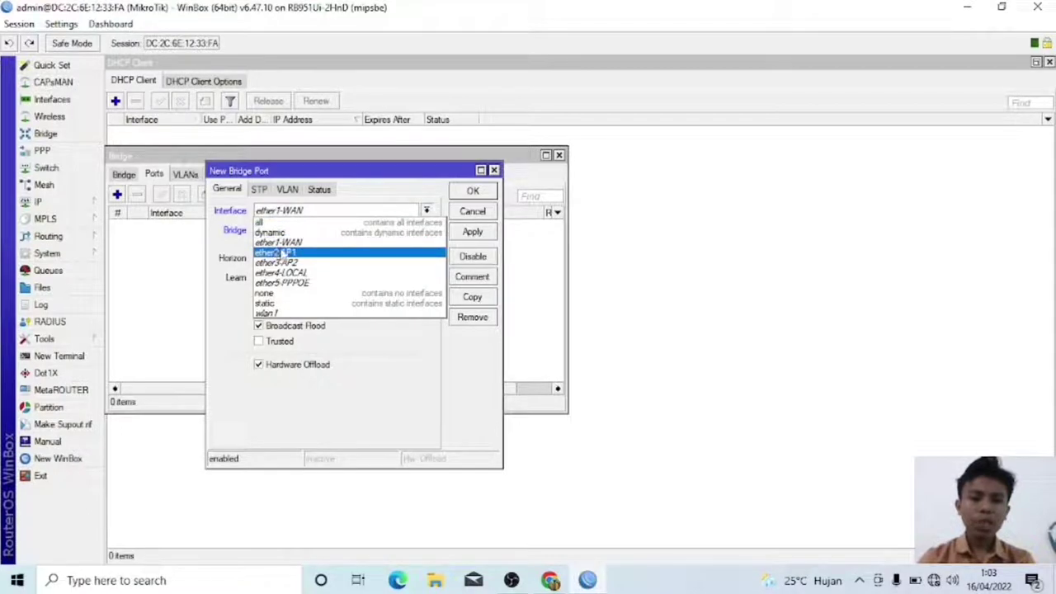
click(284, 251)
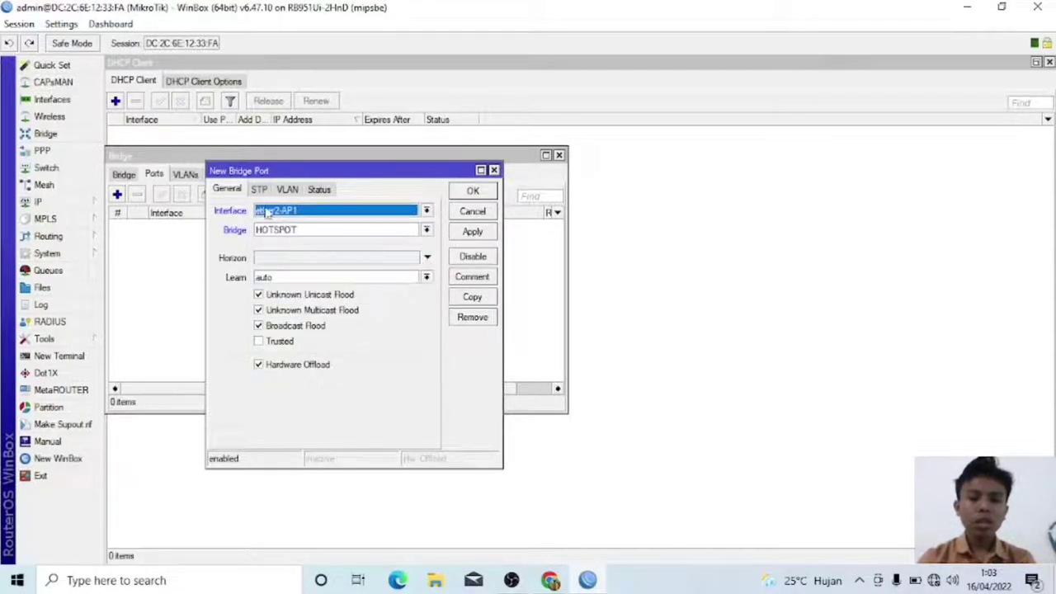
click(259, 343)
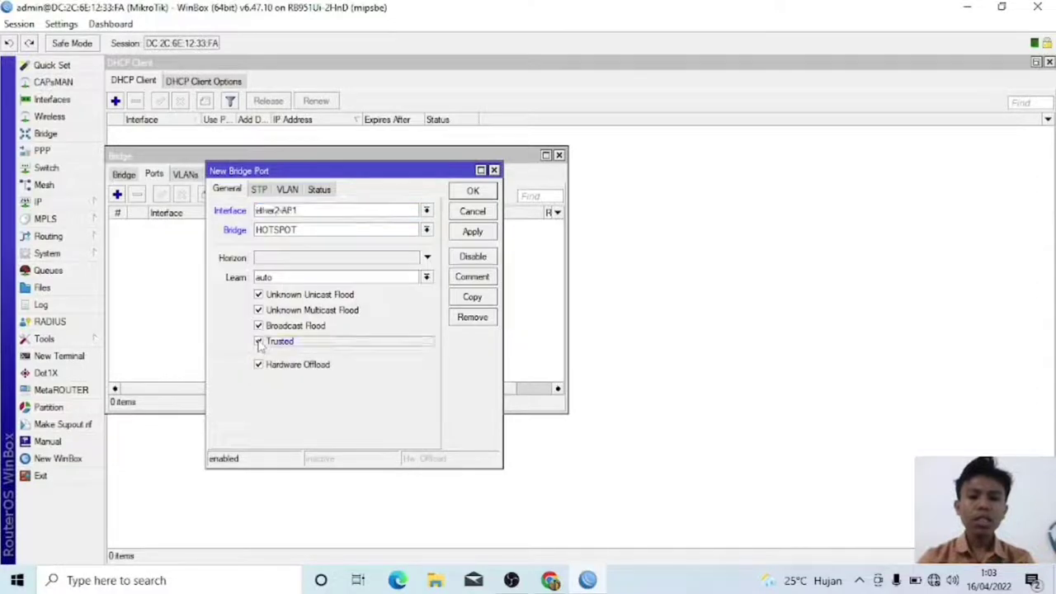
click(473, 192)
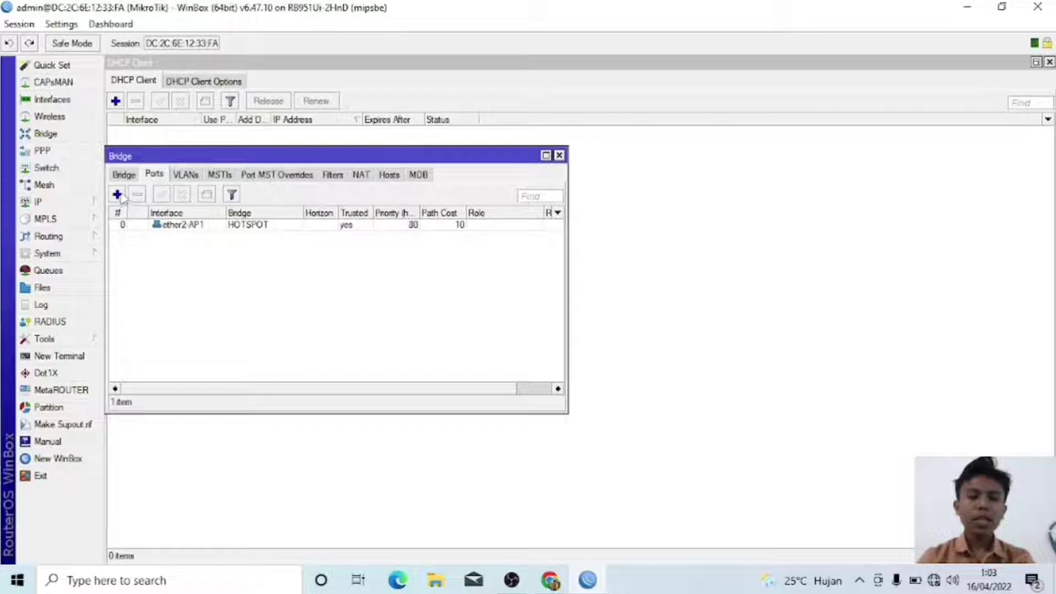
Return to the disconnected WinBox session and reconnect to the router with the existing admin login.
key(super+d)
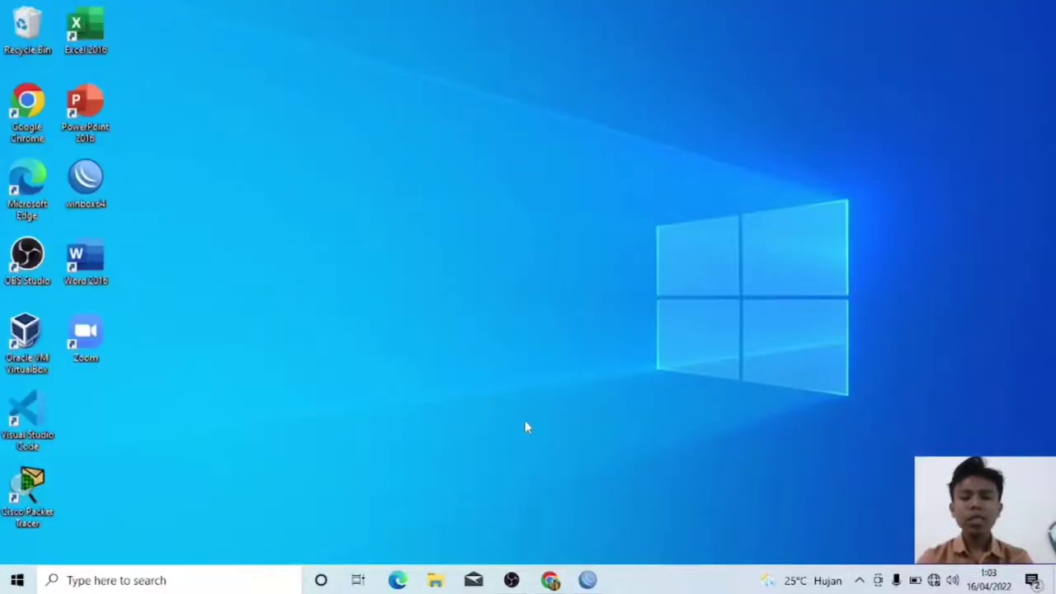
click(588, 580)
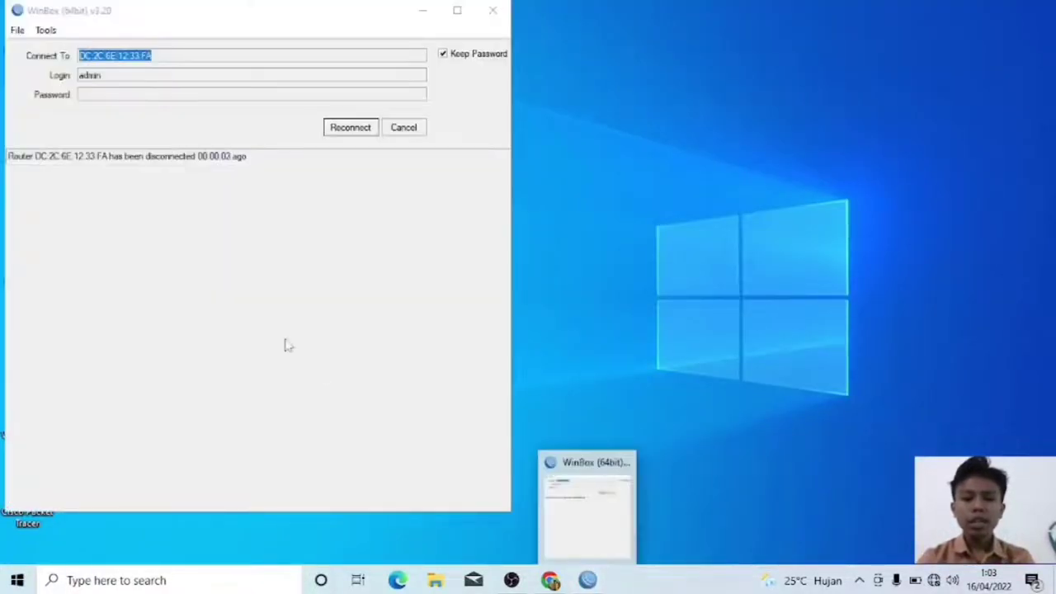
click(351, 129)
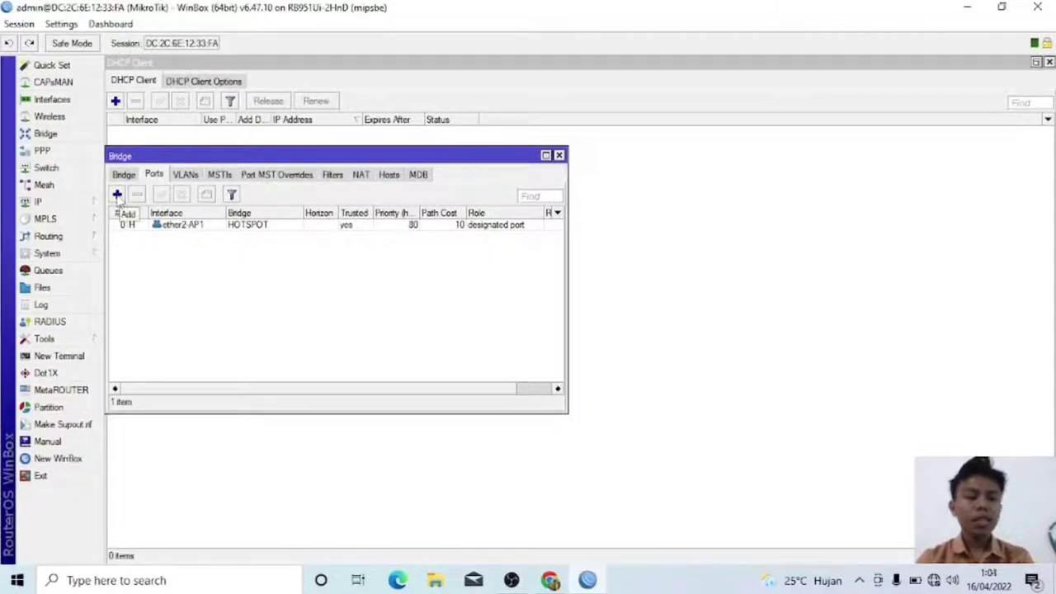
Add ether3-AP2 as a trusted port of the HOTSPOT bridge and close the bridge window.
click(117, 196)
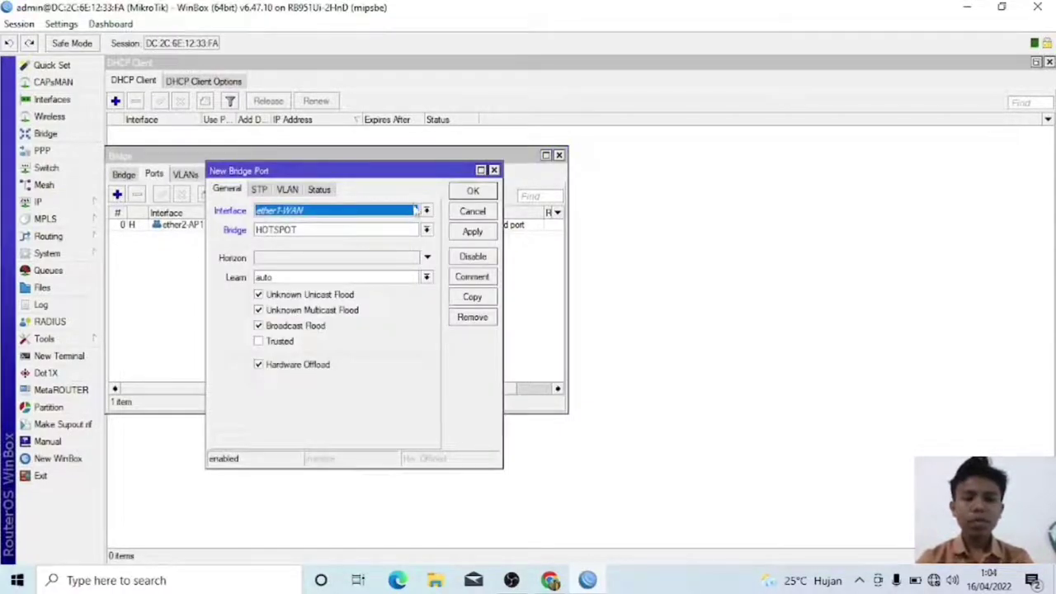
click(427, 211)
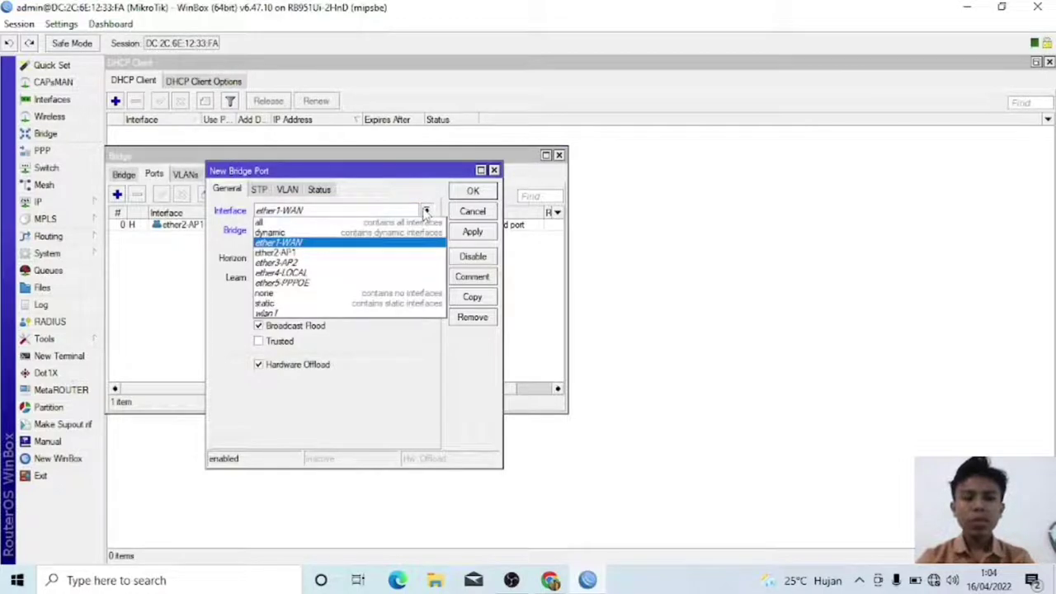
click(293, 264)
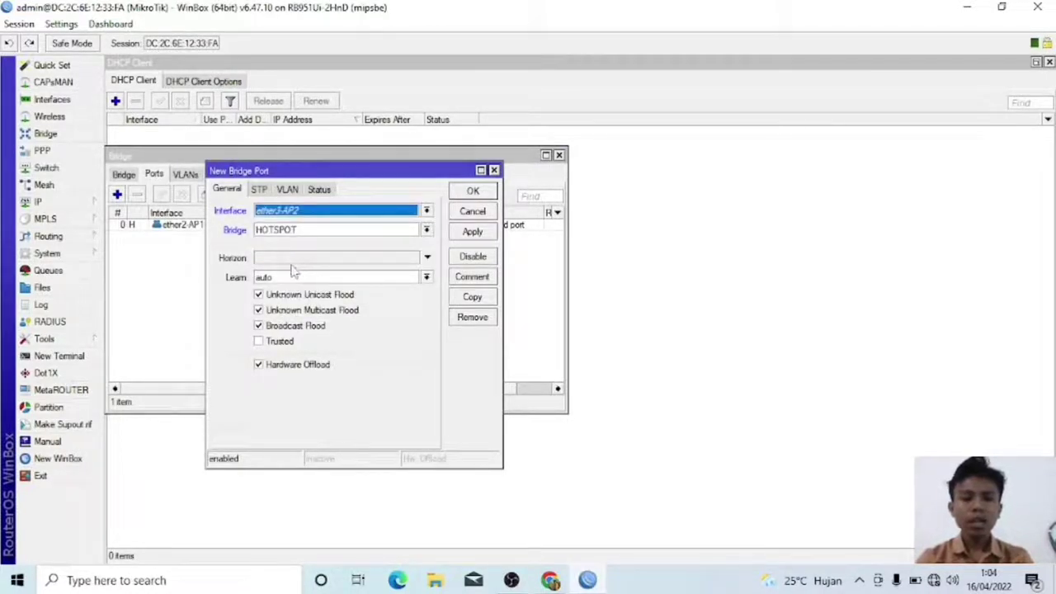
click(260, 342)
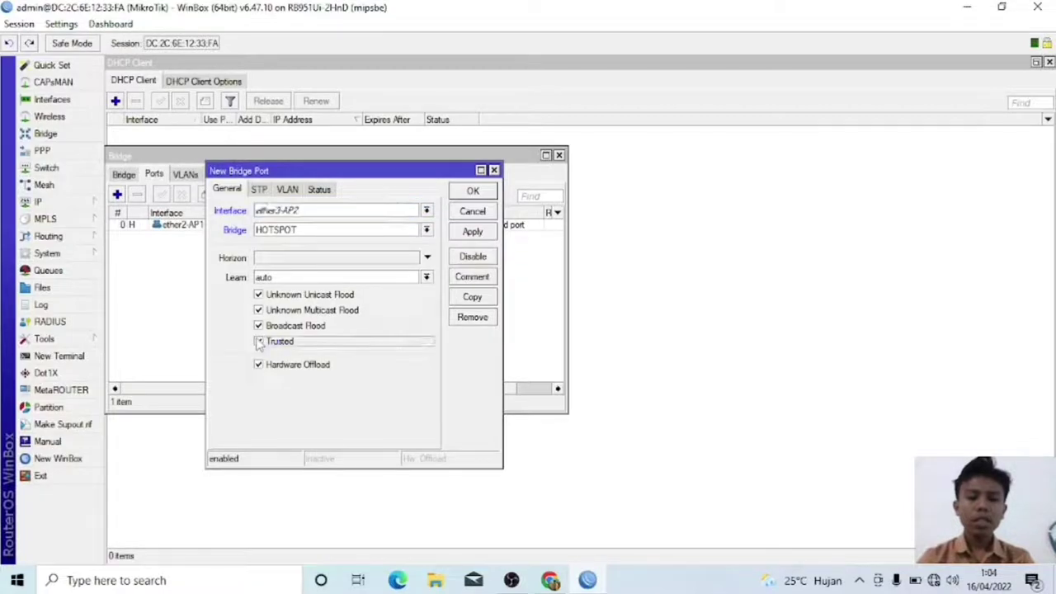
click(472, 191)
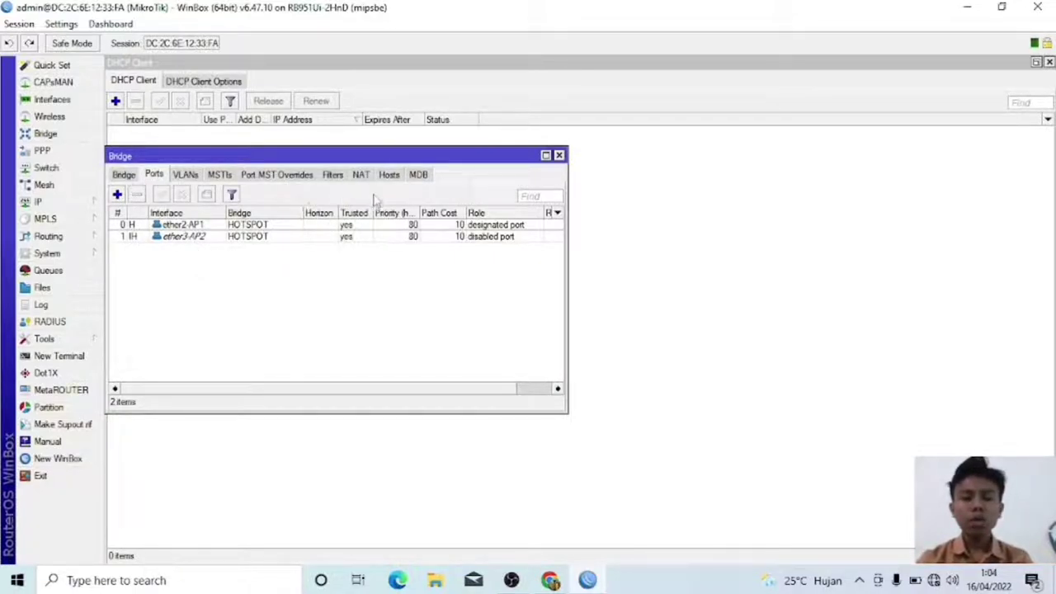
click(559, 155)
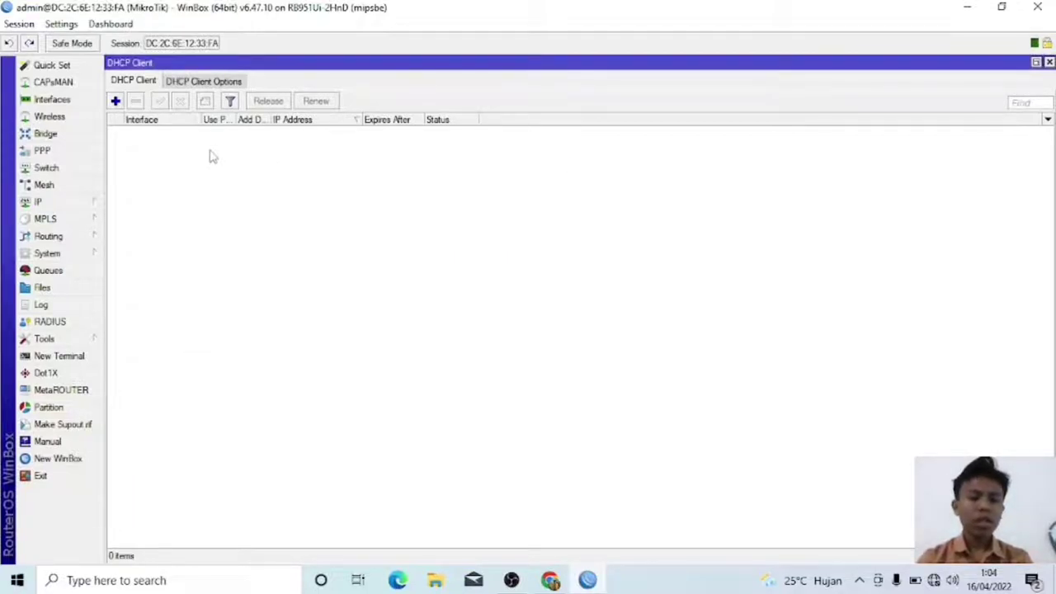
Assign the IP address 192.168.10.1/24 to the HOTSPOT interface in the router's address list.
click(62, 202)
click(142, 180)
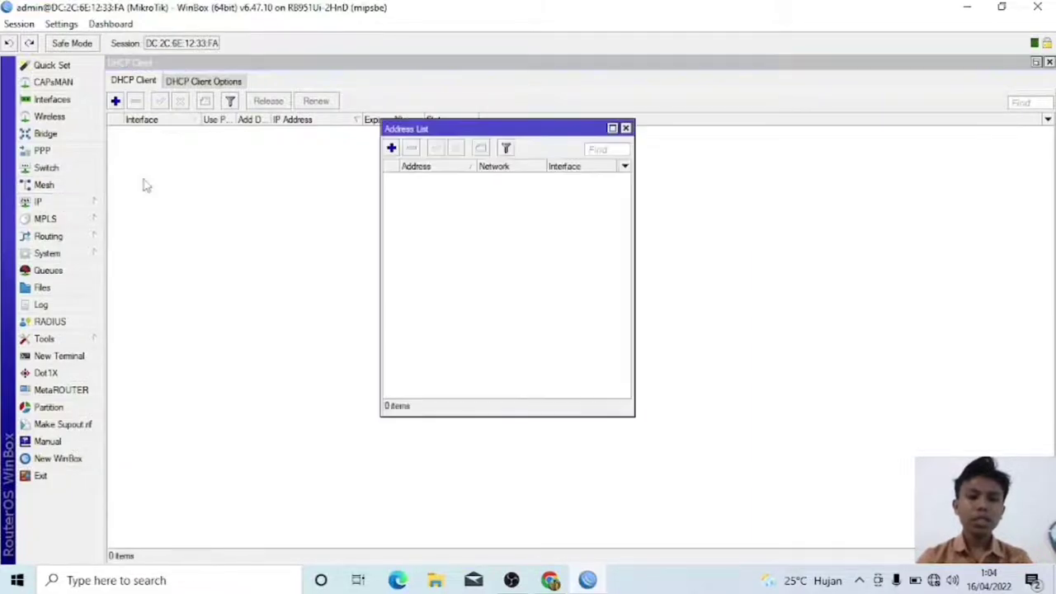
click(392, 148)
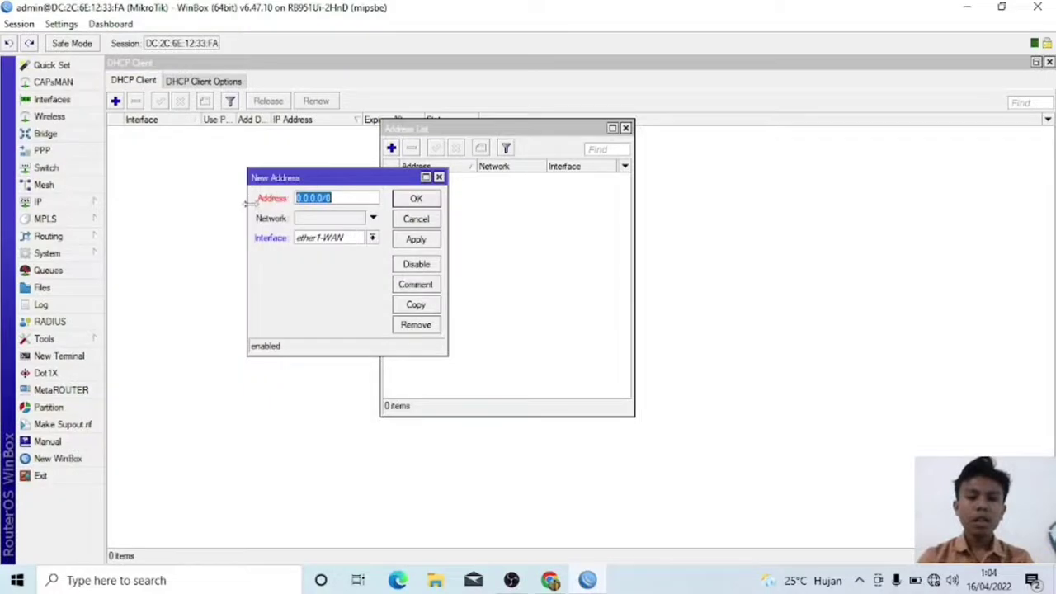
click(335, 198)
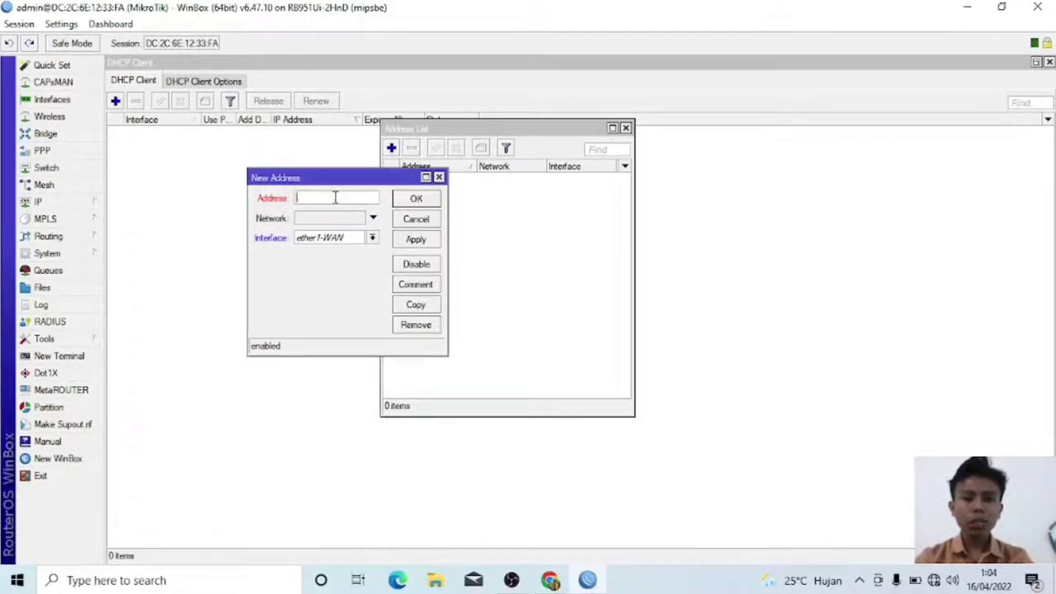
text(192.168.10.1/24)
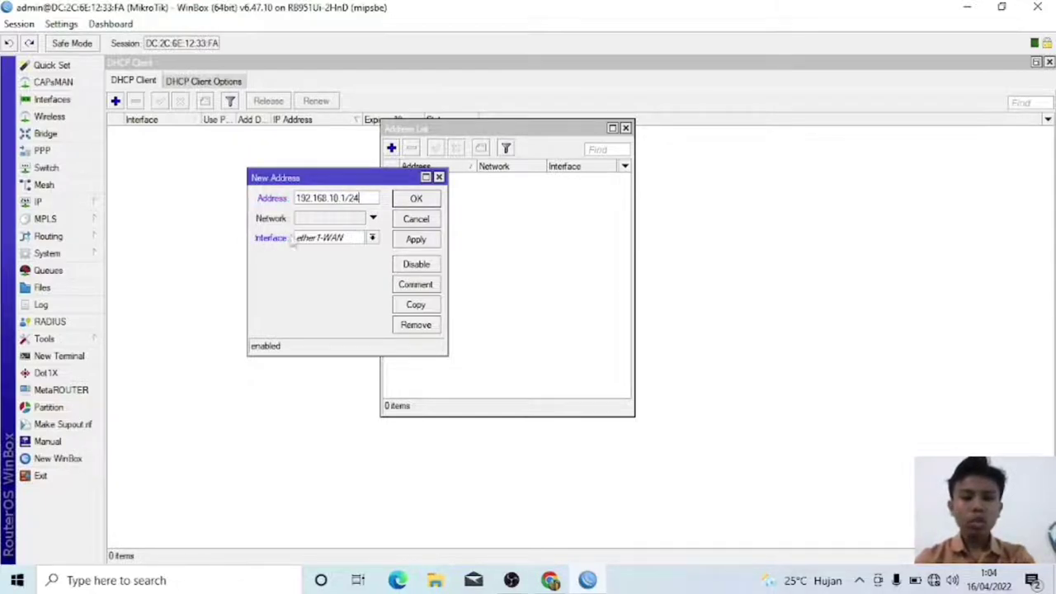
click(373, 238)
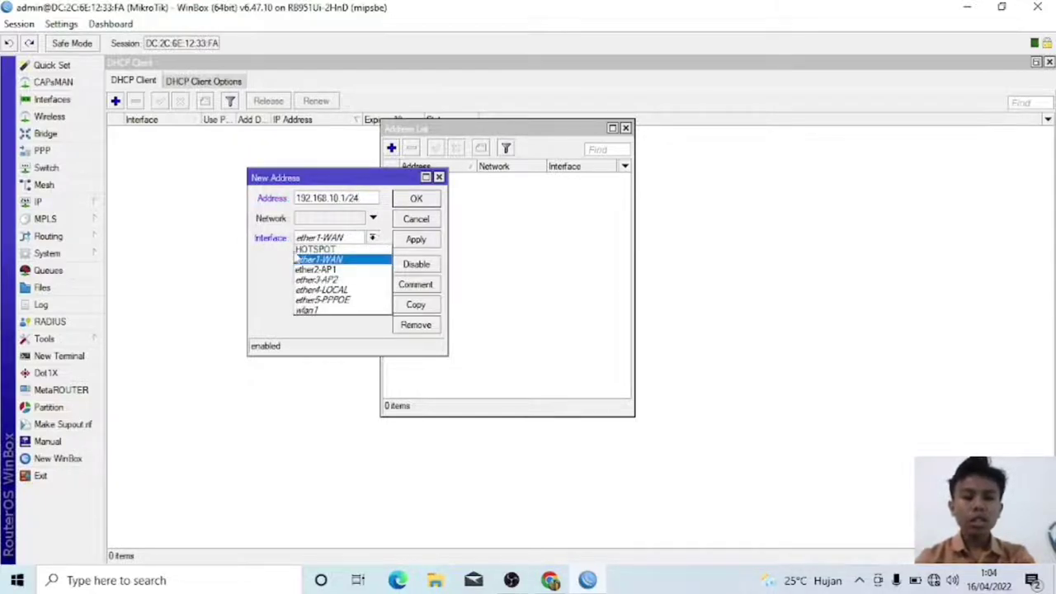
click(313, 251)
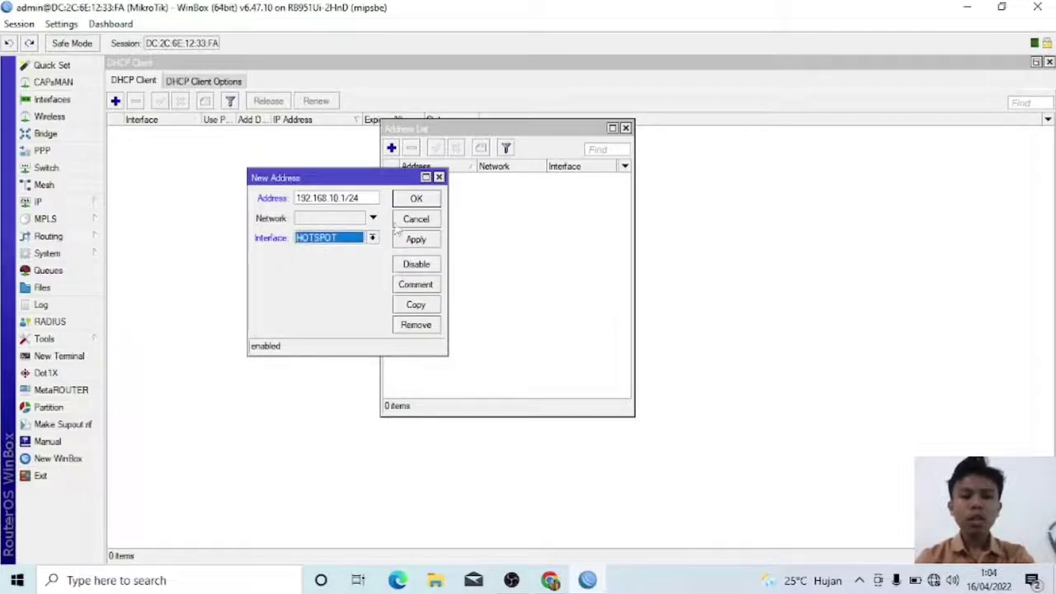
click(417, 200)
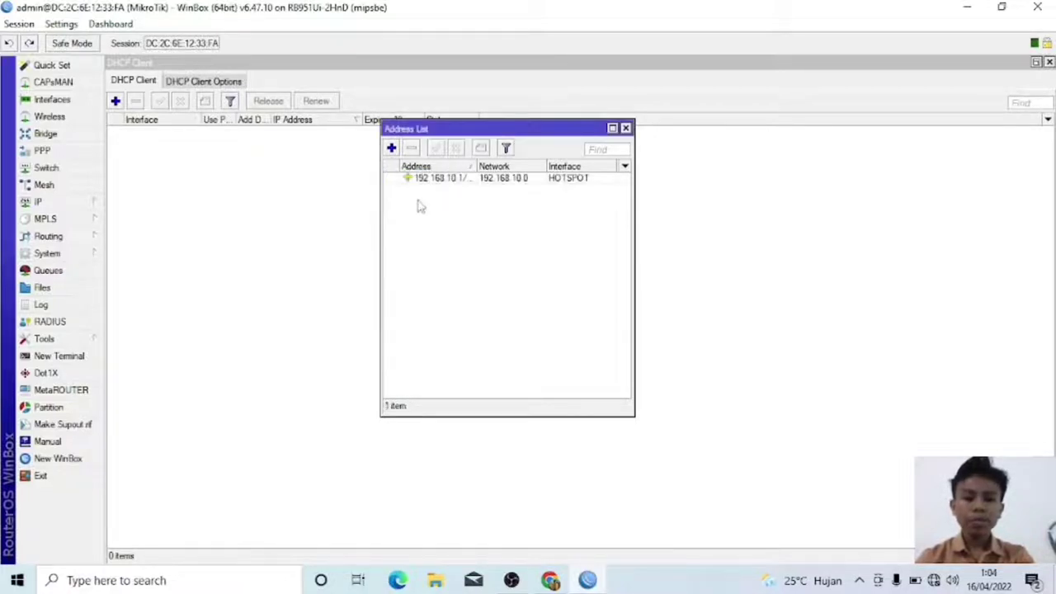
Assign the IP address 192.168.20.1/24 to the ether4-LOCAL interface.
click(392, 149)
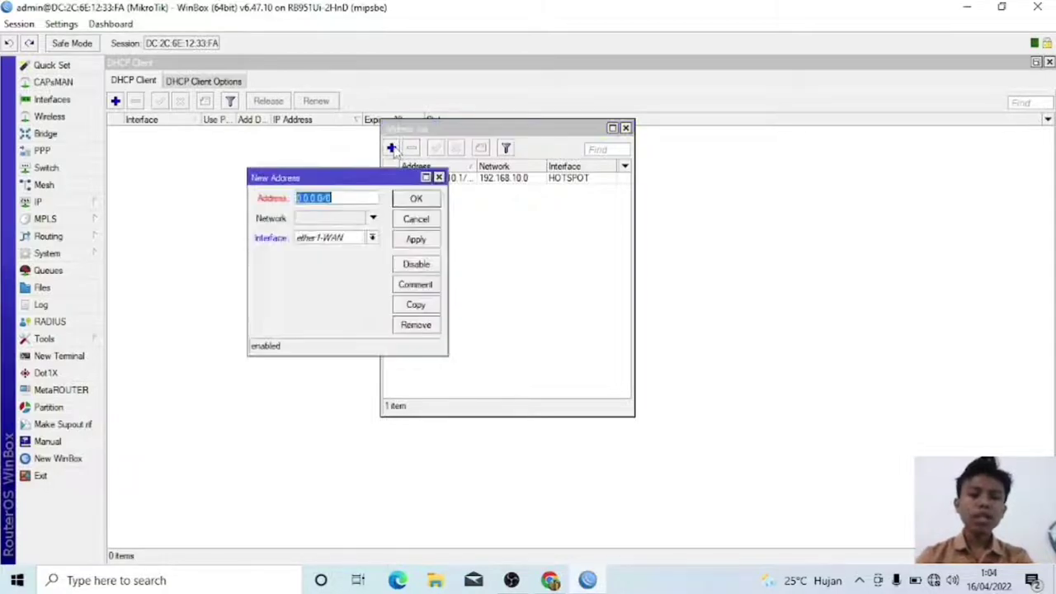
key(BackSpace)
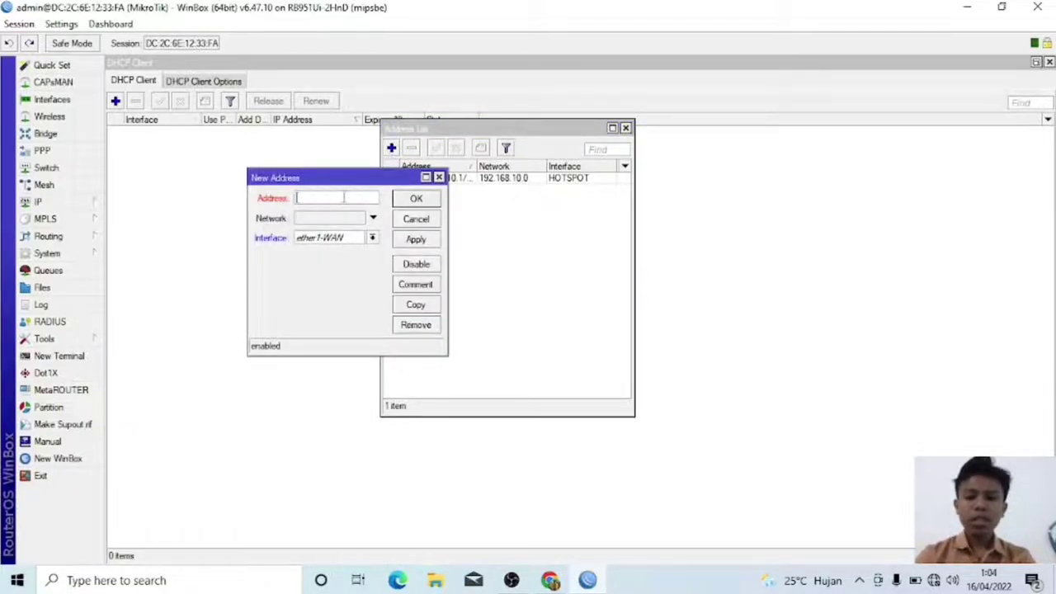
text(1)
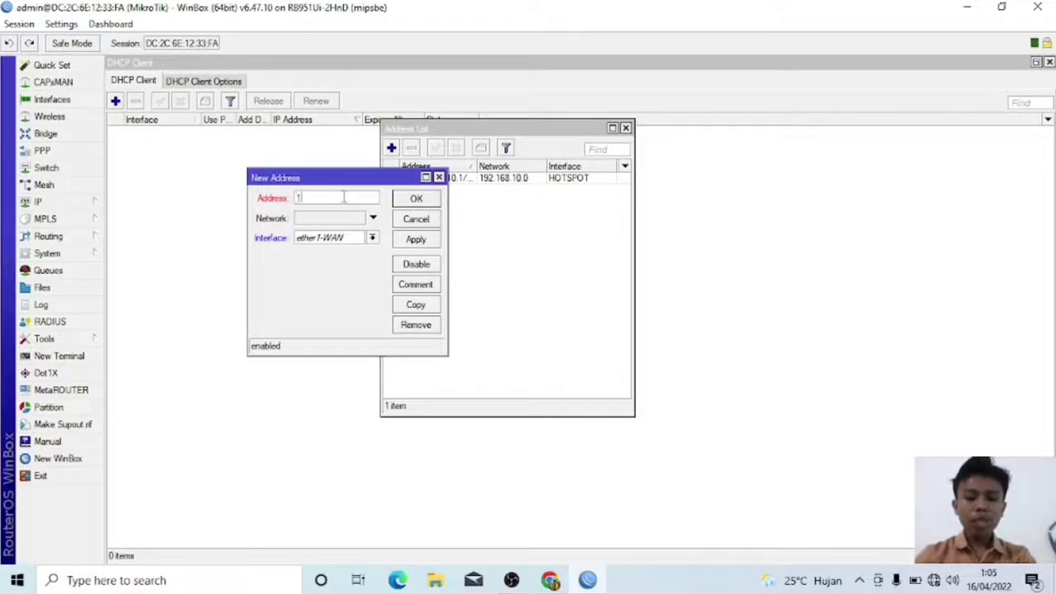
text(92.168.20.1/24)
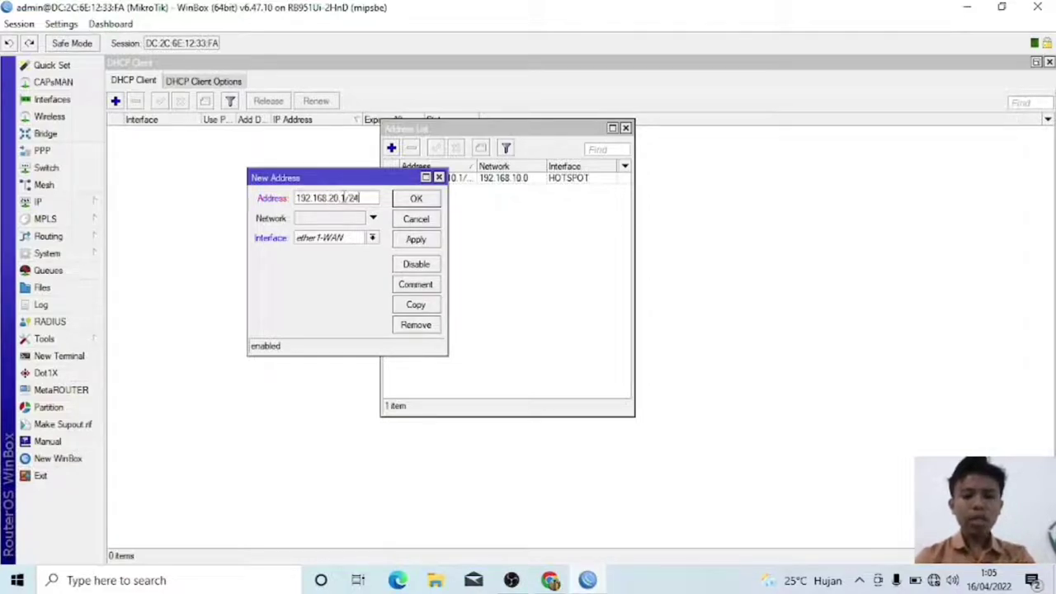
click(373, 238)
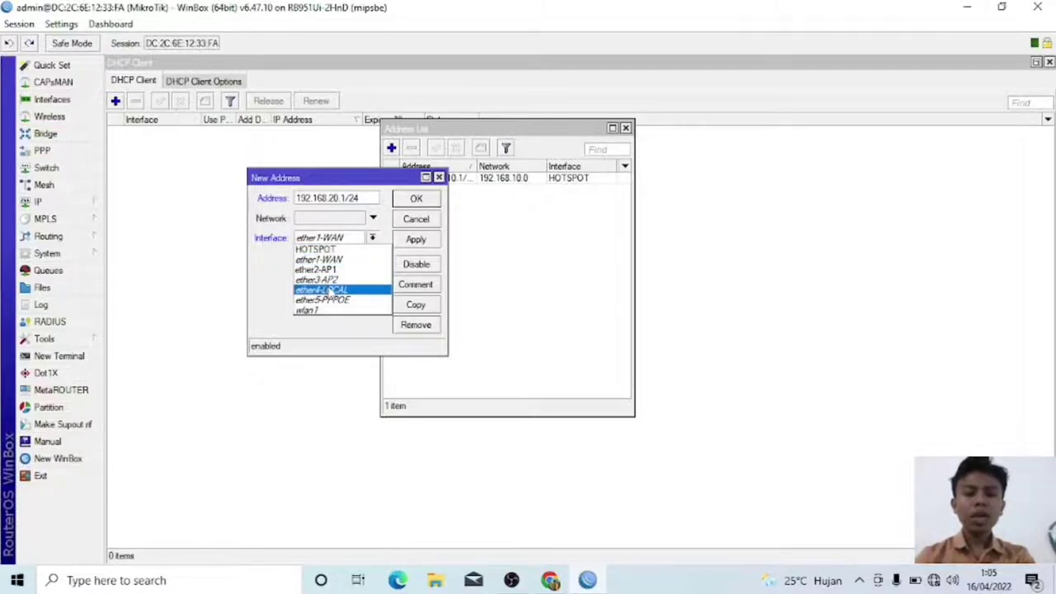
click(330, 291)
click(421, 199)
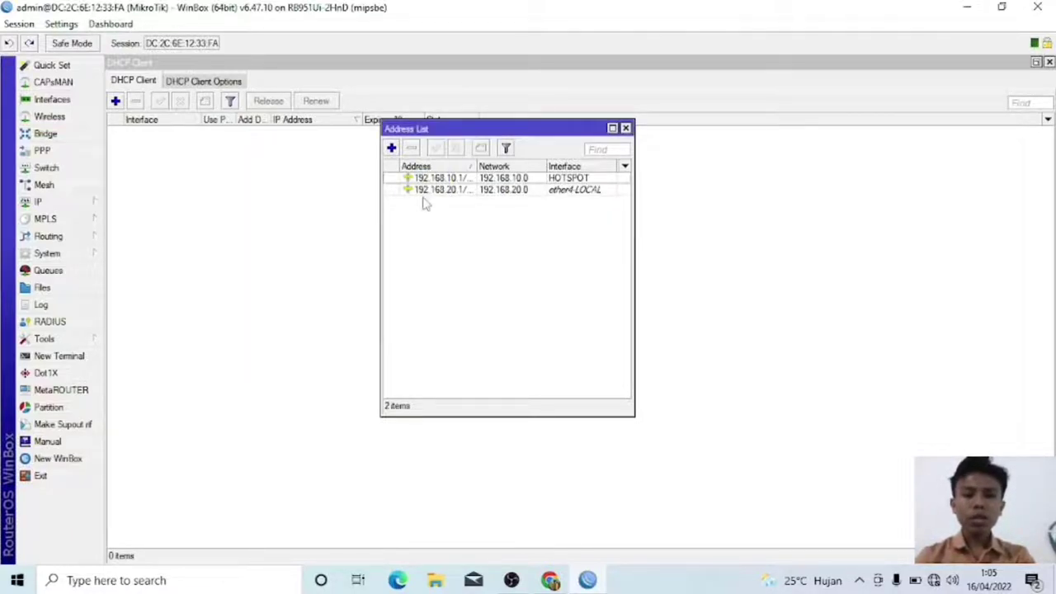
Assign the IP address 192.168.30.1/24 to the ether5-PPPOE interface and close the address list.
click(392, 149)
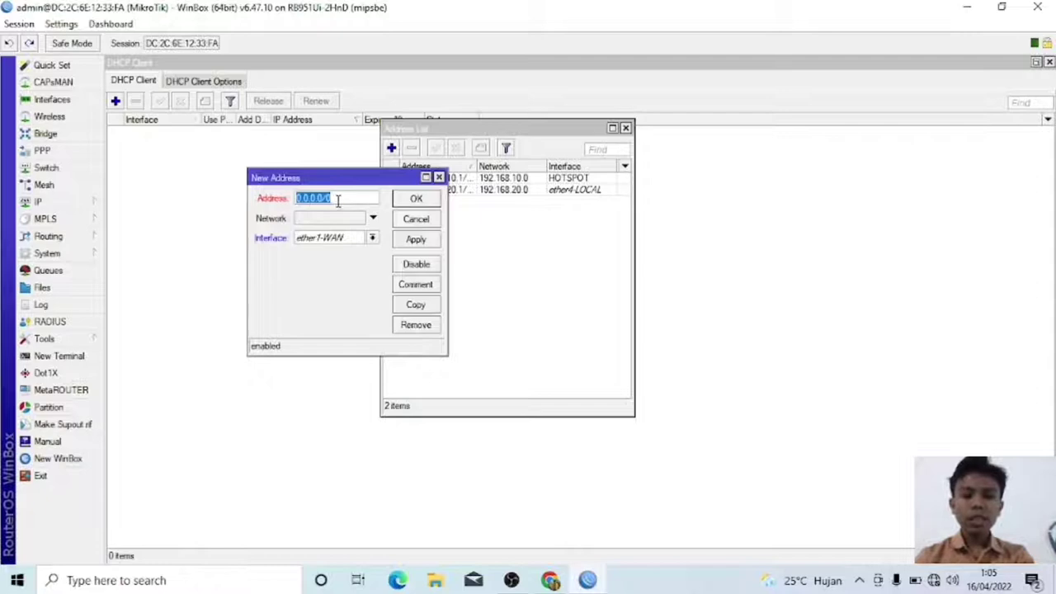
key(BackSpace)
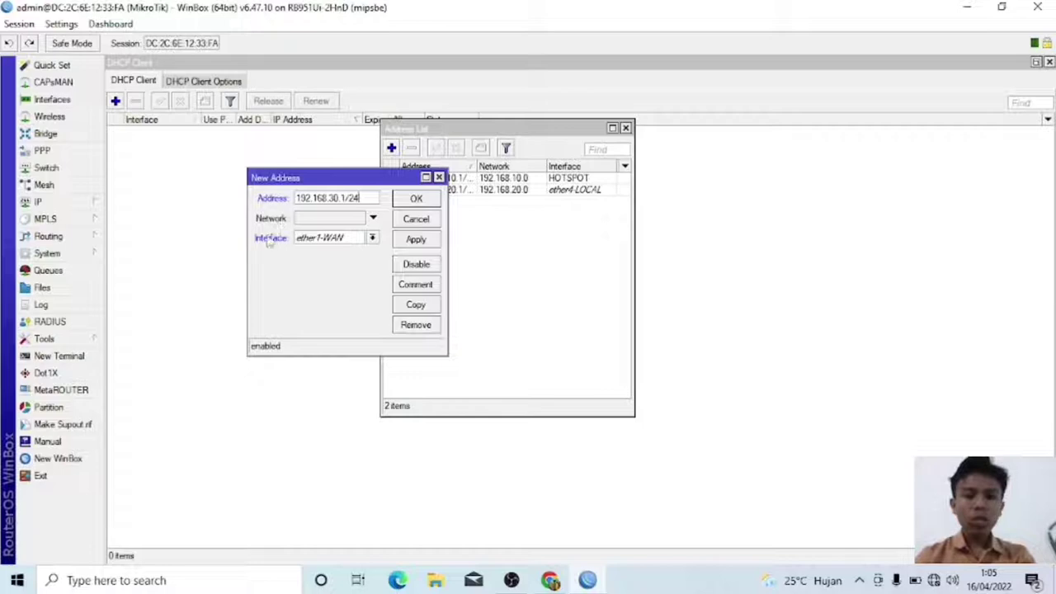
click(373, 239)
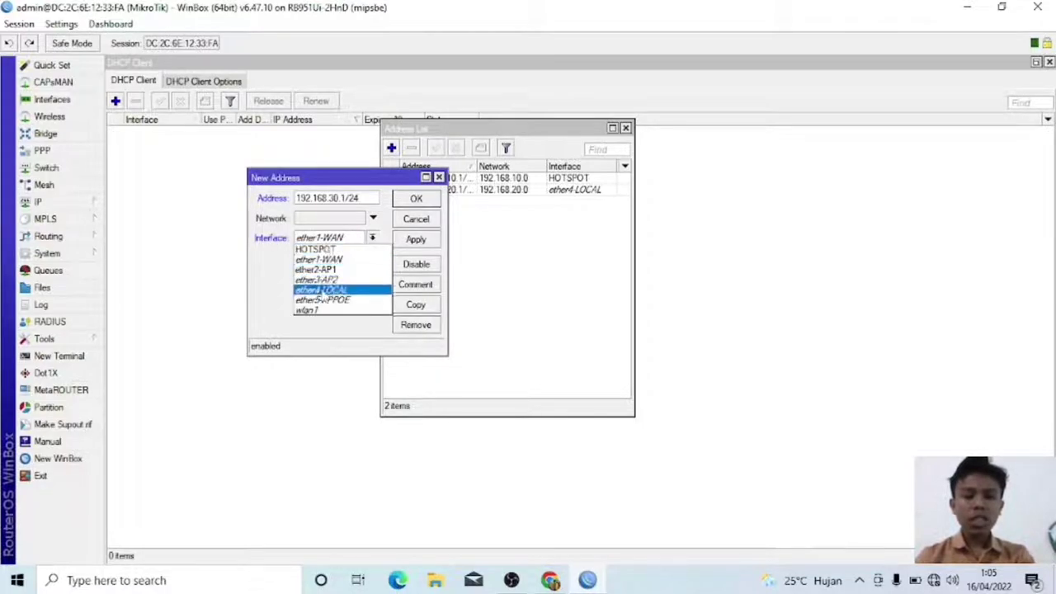
click(343, 302)
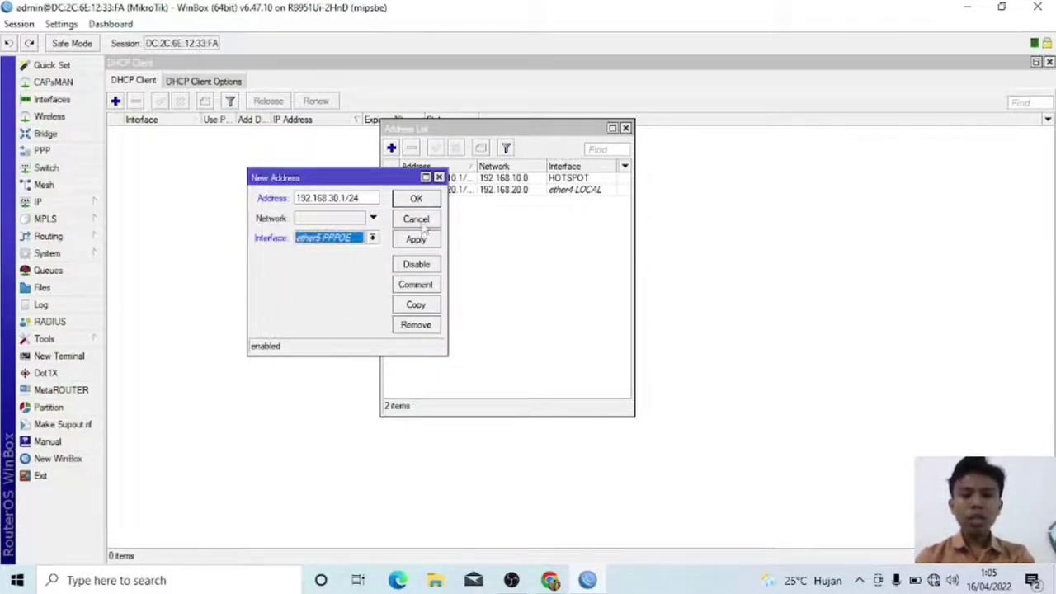
click(416, 199)
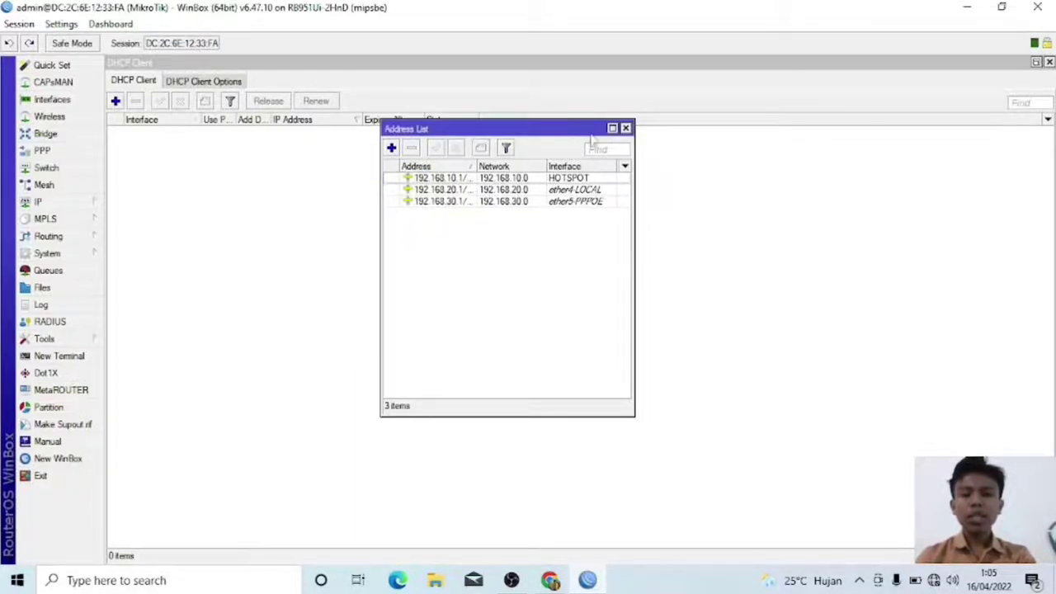
click(625, 128)
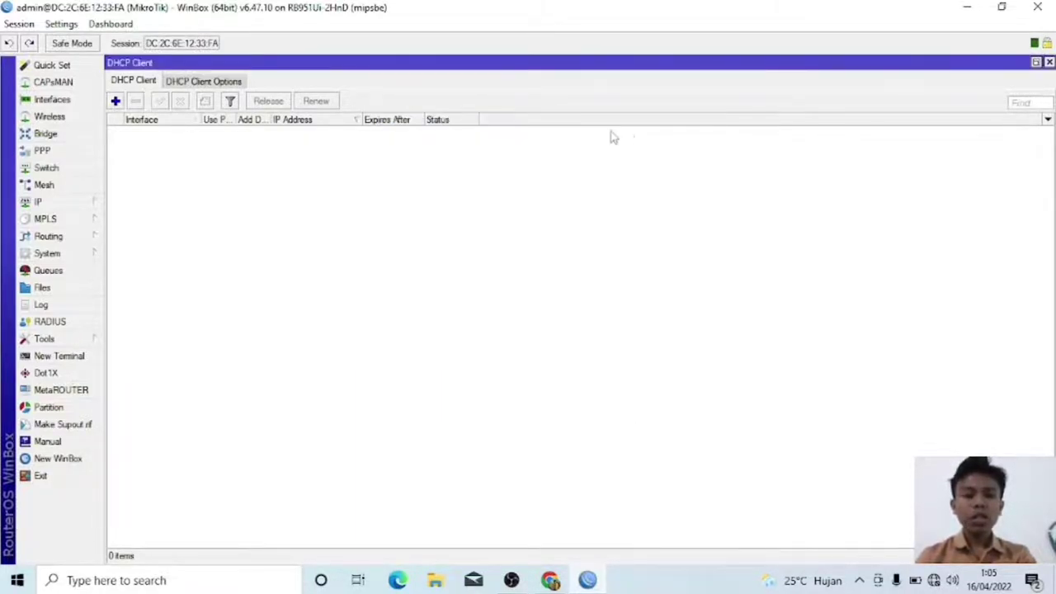
Change the router's system identity to the administrator's first name and apply it.
click(56, 254)
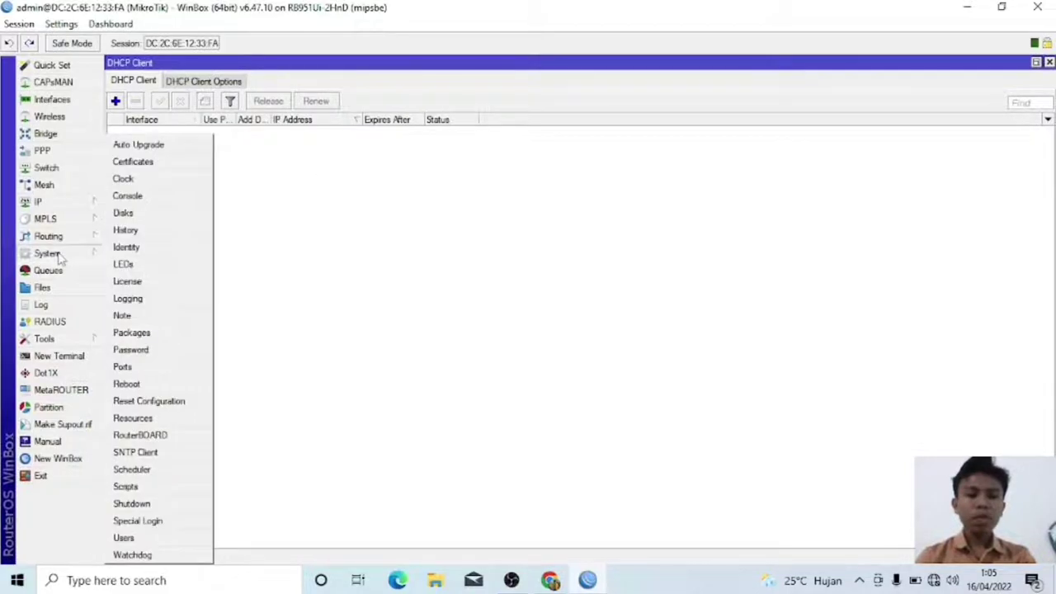
click(131, 249)
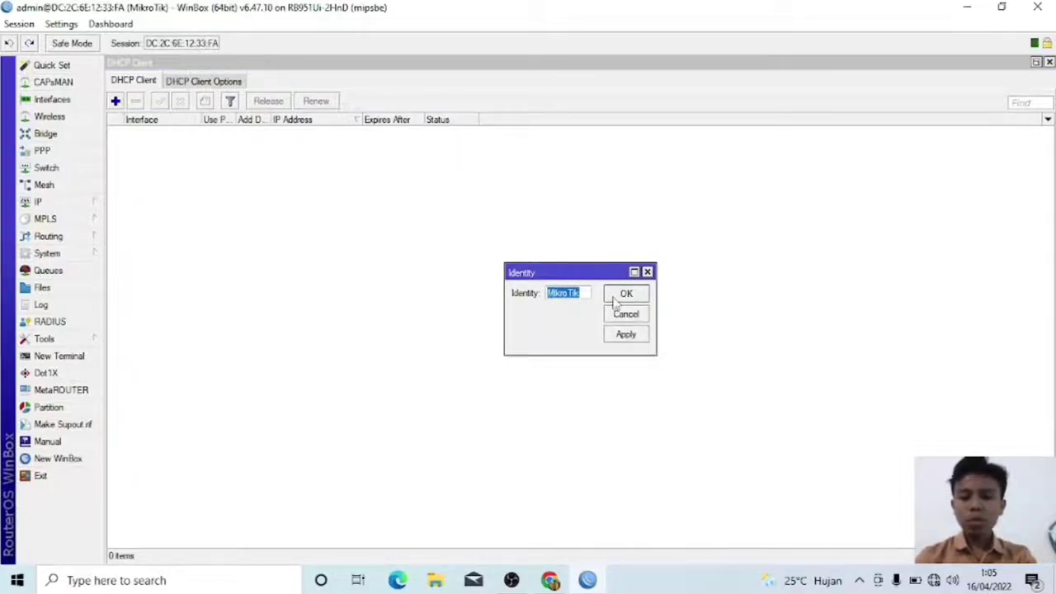
key(BackSpace)
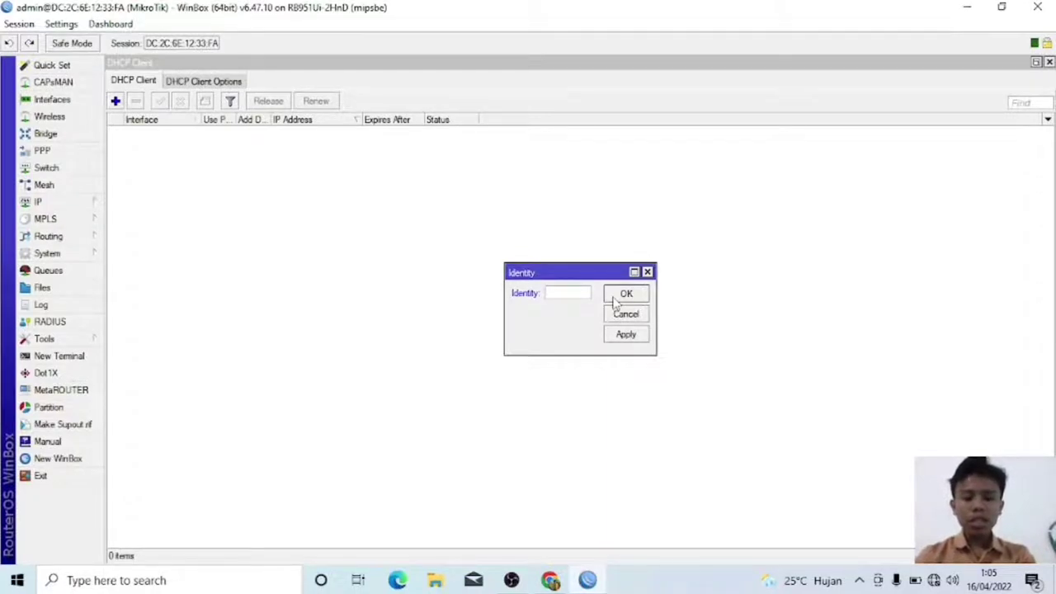
text(ADI)
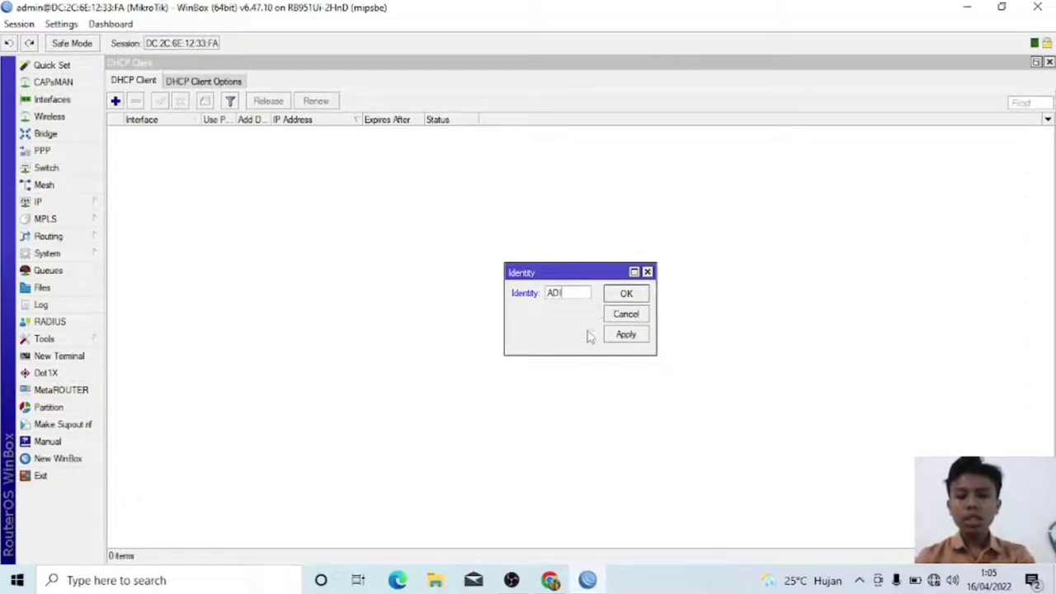
click(626, 333)
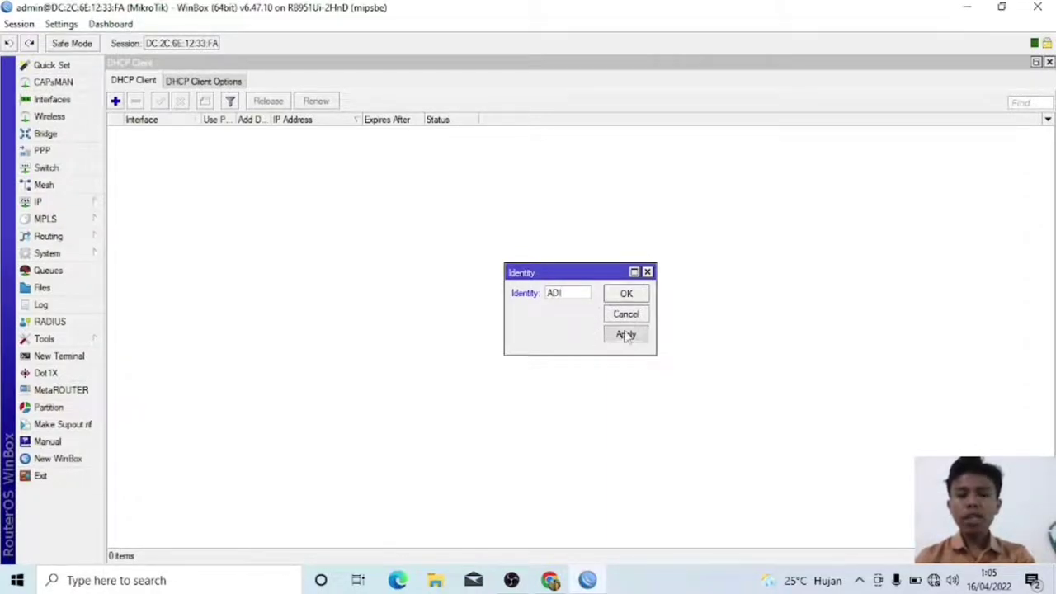
click(627, 294)
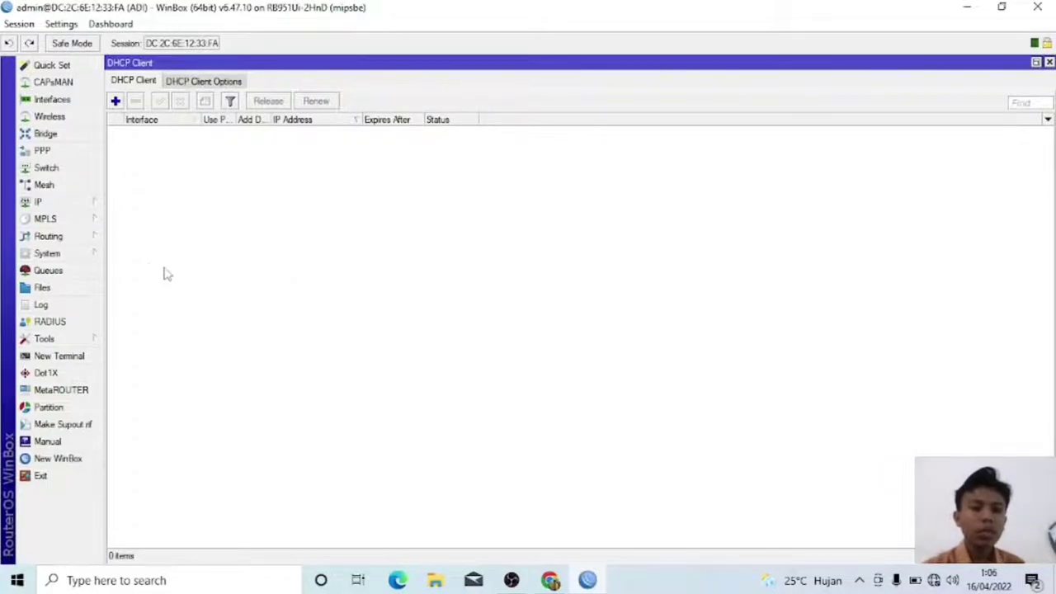
Add a DHCP client on the ether1-WAN interface with peer DNS, peer NTP and the default route enabled.
click(70, 206)
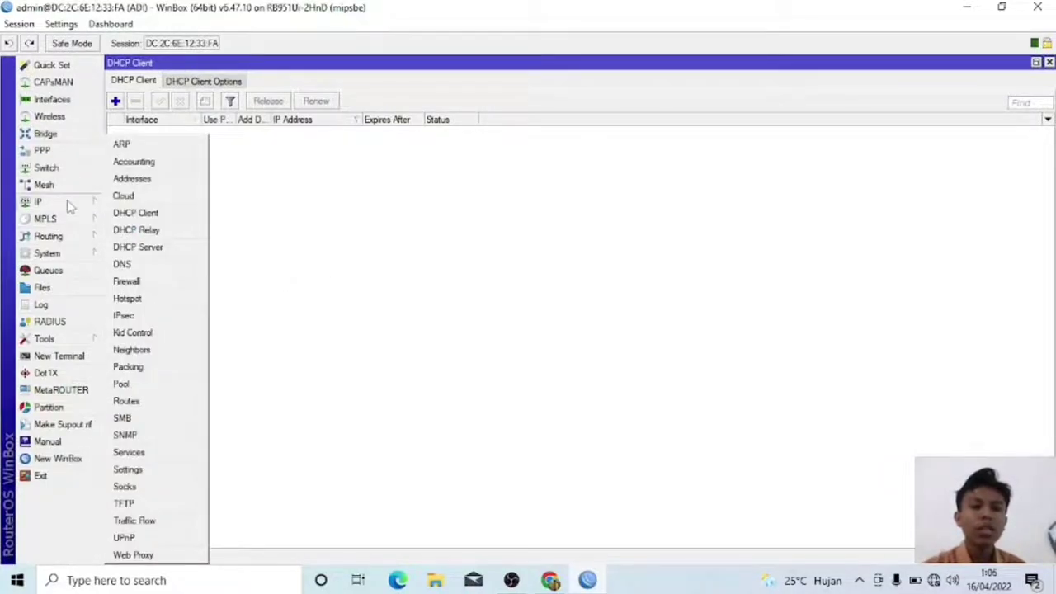
click(139, 215)
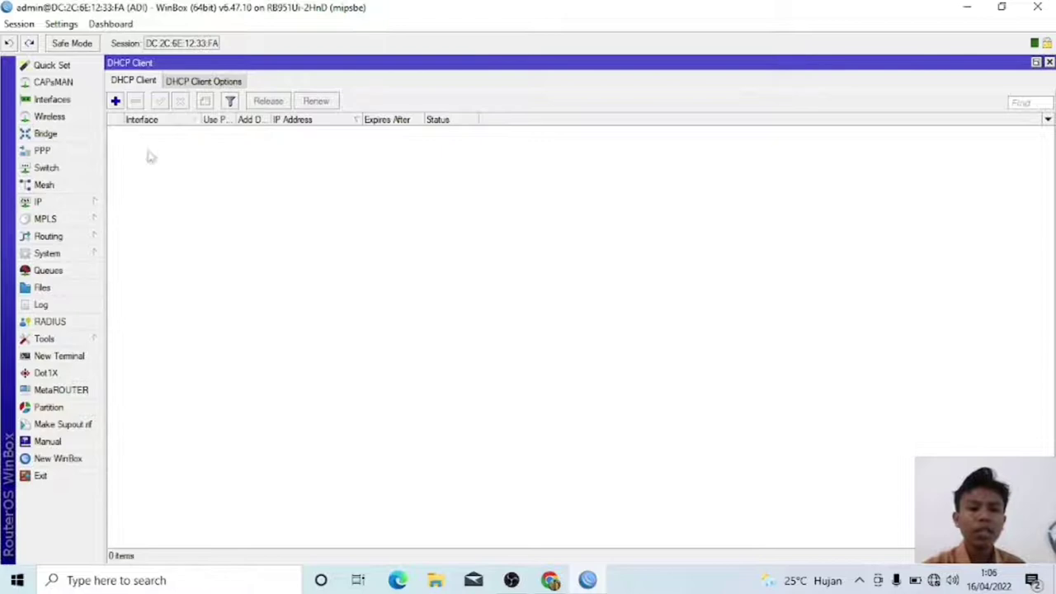
click(115, 102)
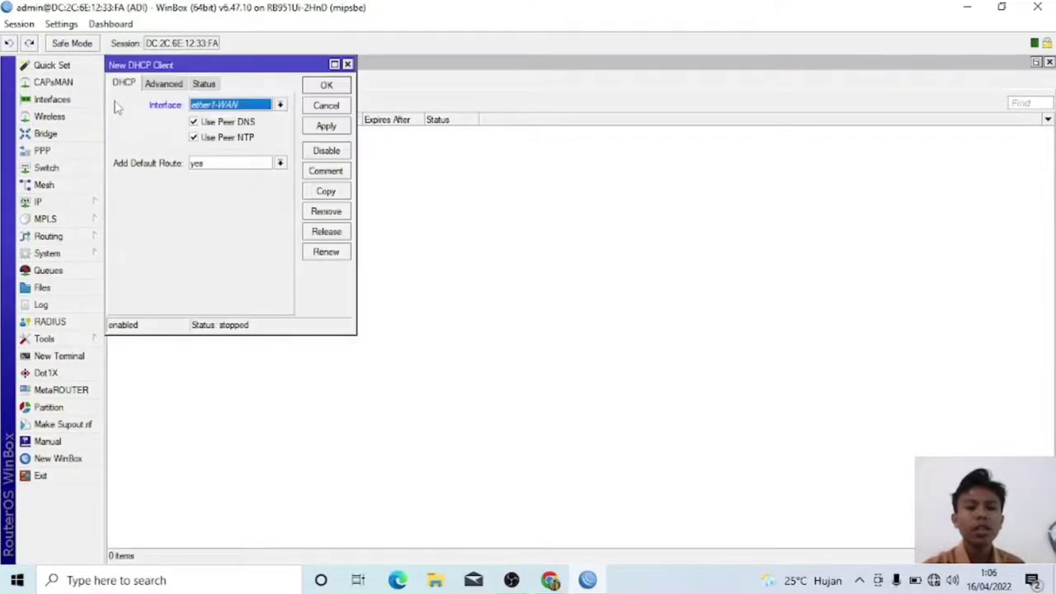
click(337, 88)
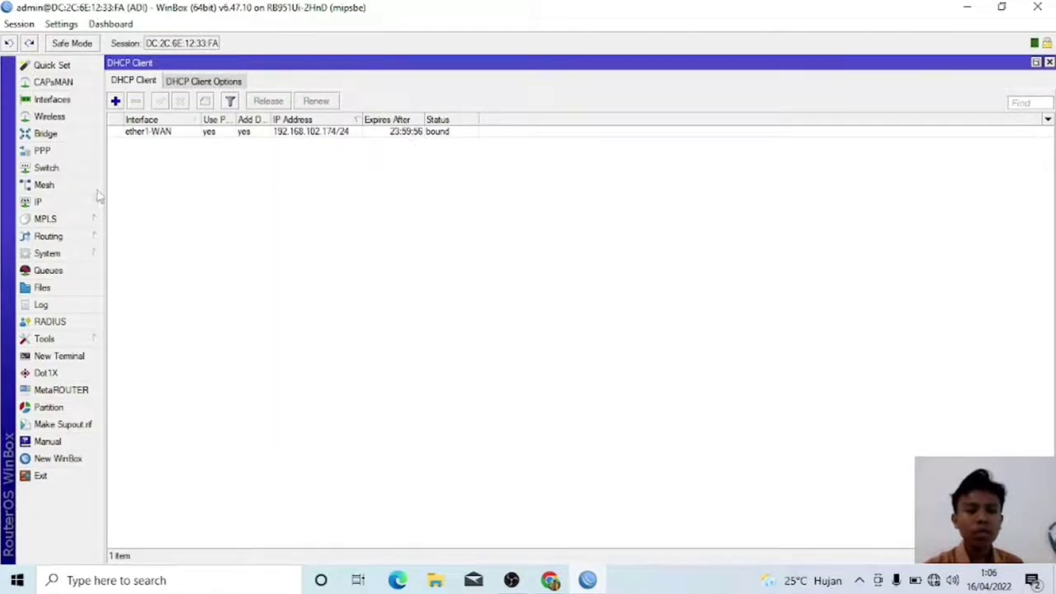
Add two server entries to the router's DNS settings and set the first one to 8.8.8.8.
click(64, 203)
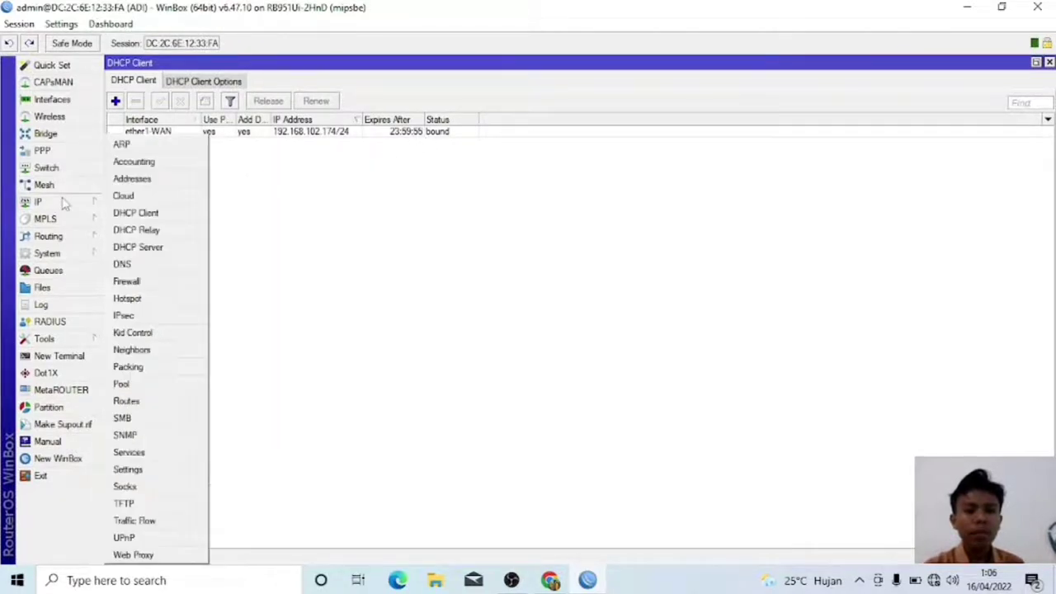
click(143, 264)
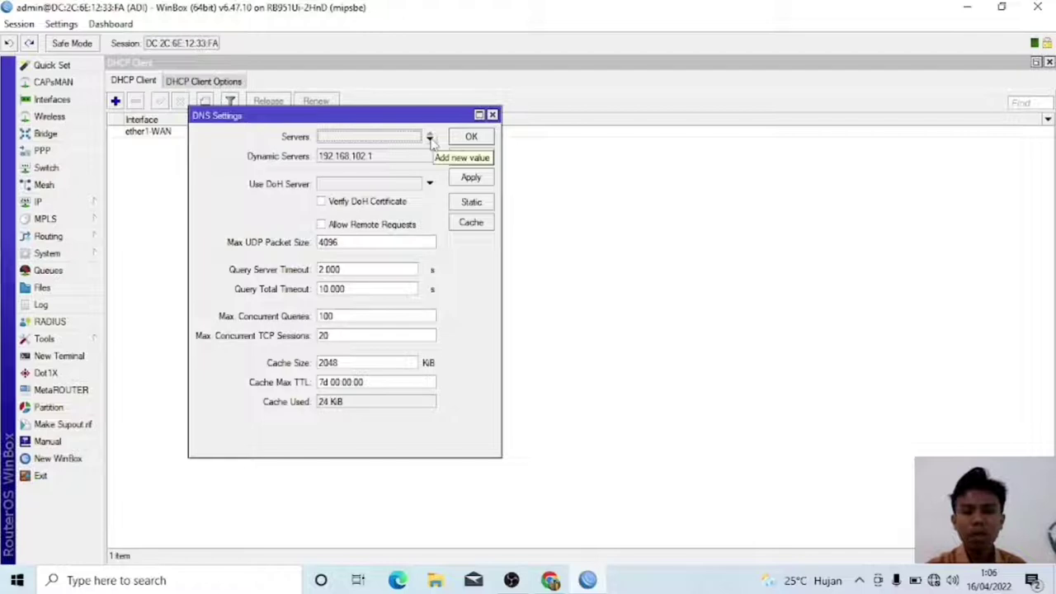
click(429, 137)
click(430, 137)
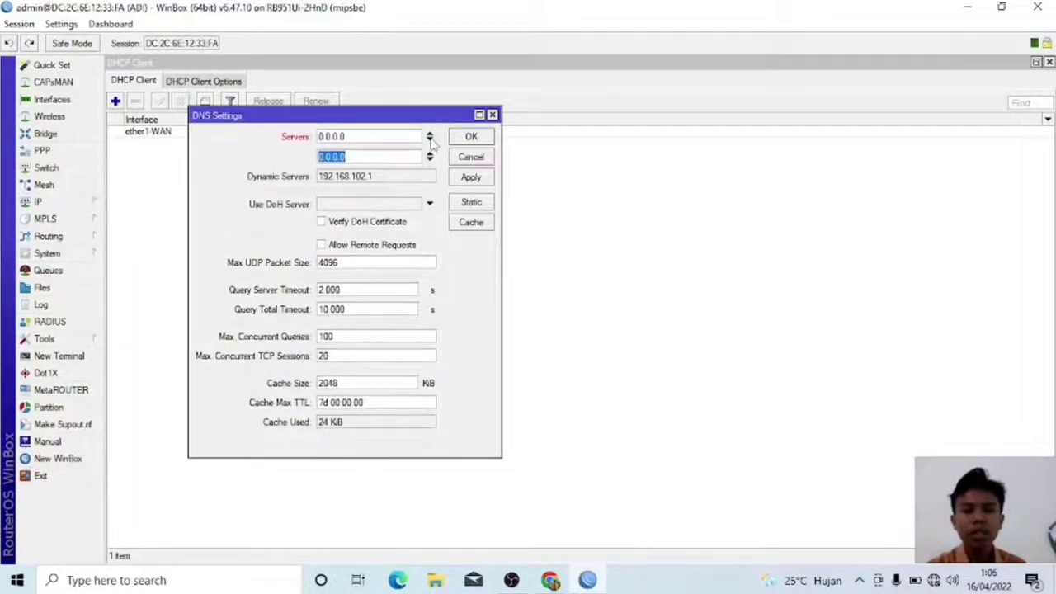
click(356, 137)
key(BackSpace)
key(BackSpace)
key(BackSpace)
key(BackSpace)
key(BackSpace)
key(BackSpace)
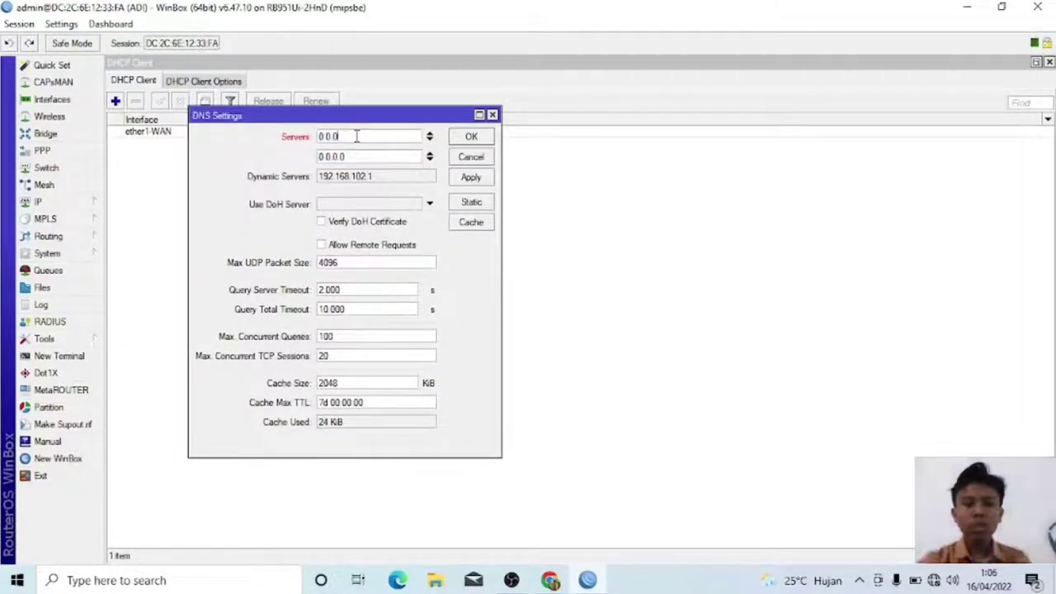
text(8)
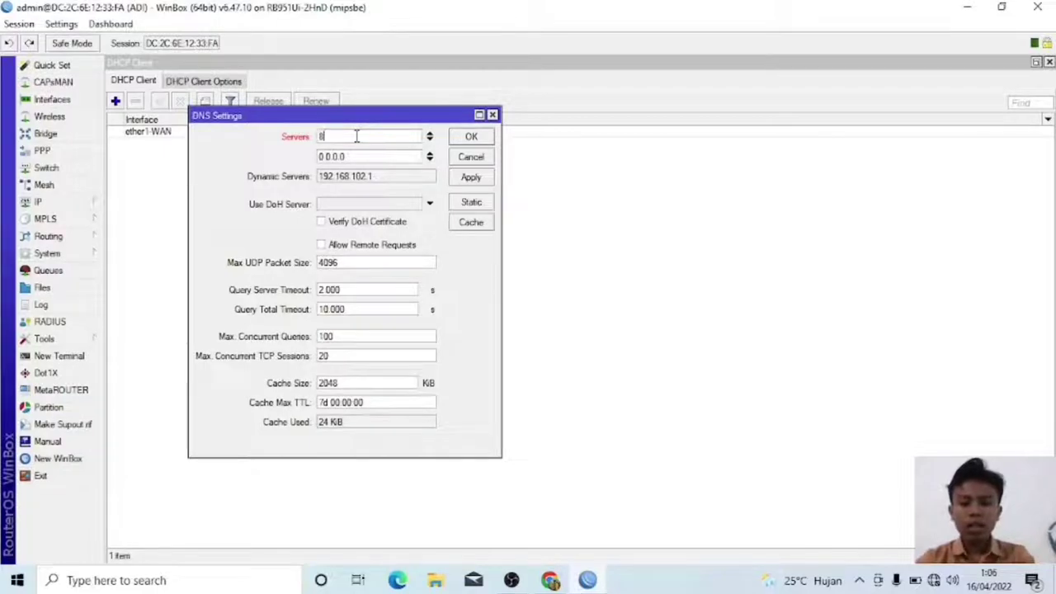
text(.8.8.)
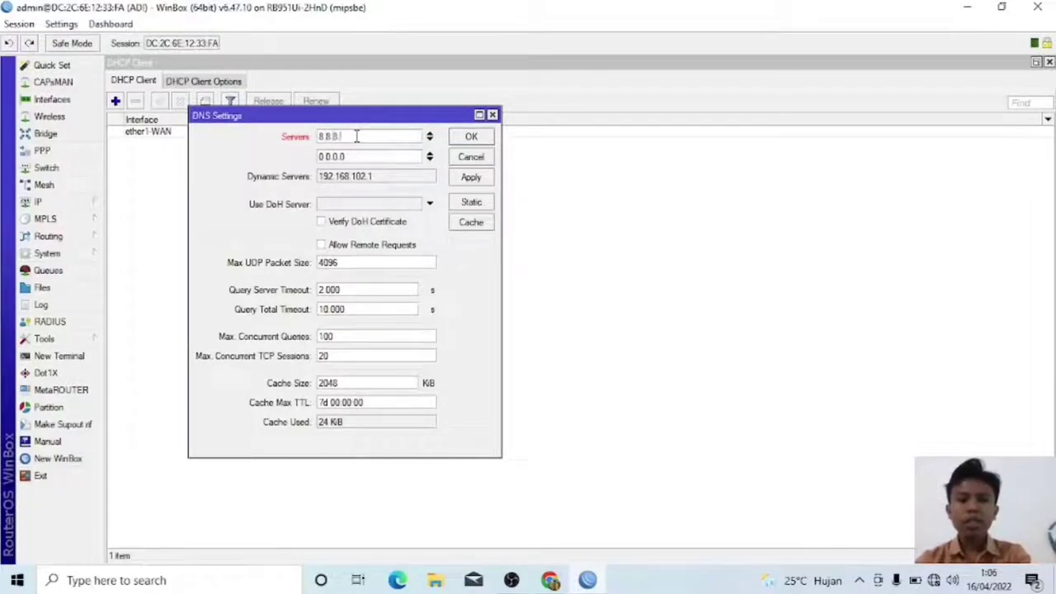
text(8)
Set the second DNS server to 8.8.4.4.
click(349, 156)
key(BackSpace)
key(BackSpace)
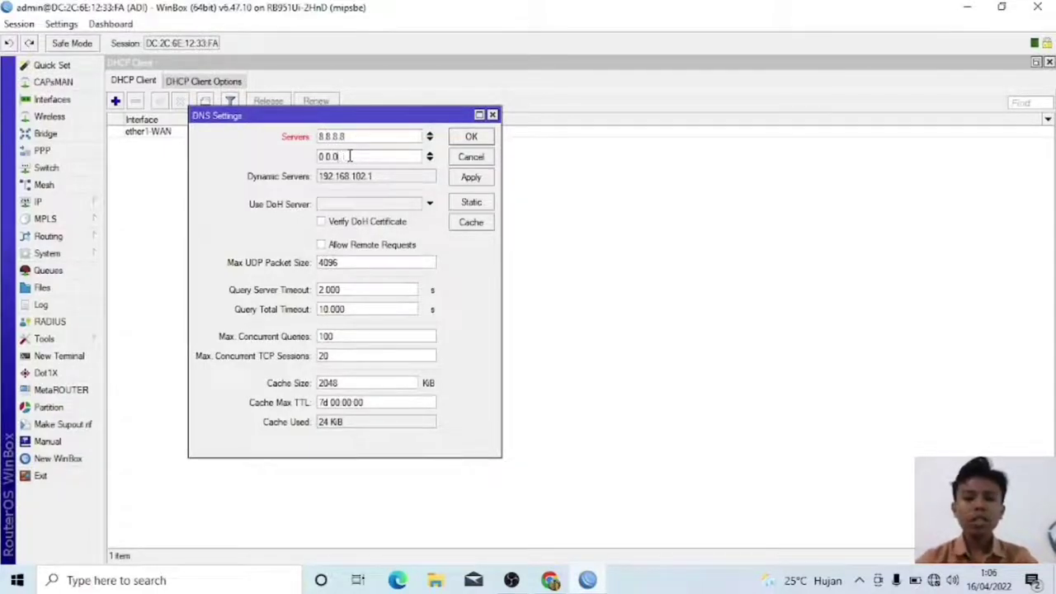
key(BackSpace)
key(BackSpace)
key(BackSpace)
key(BackSpace)
key(BackSpace)
text(8)
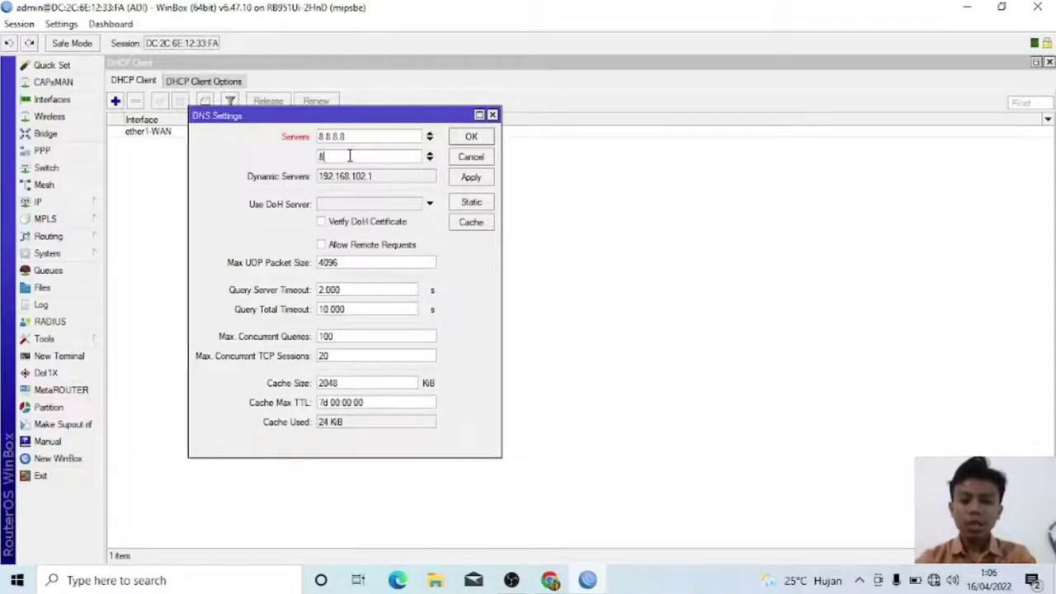
text(.8.4.)
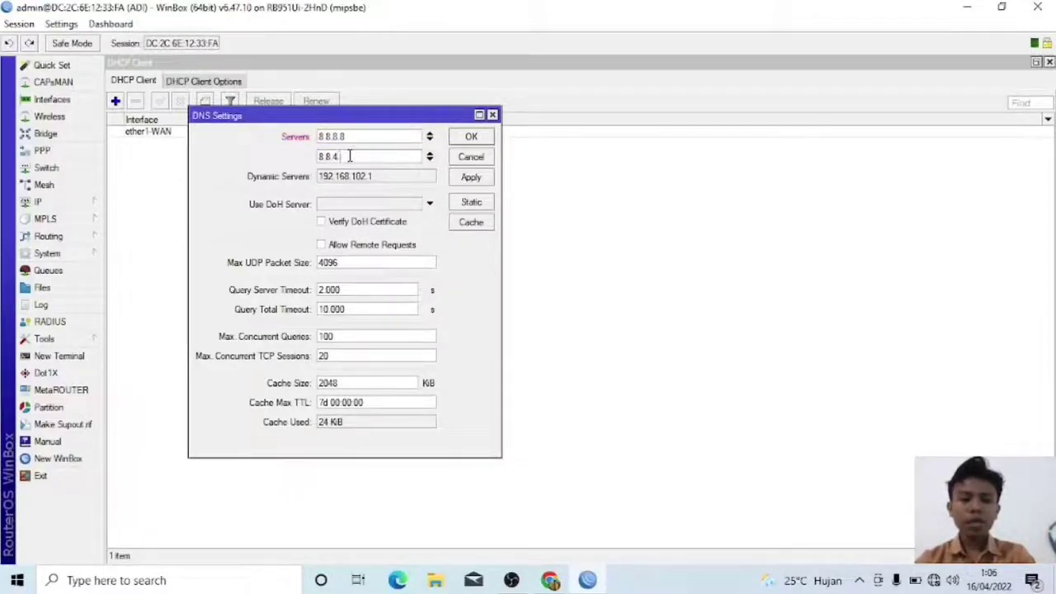
text(4)
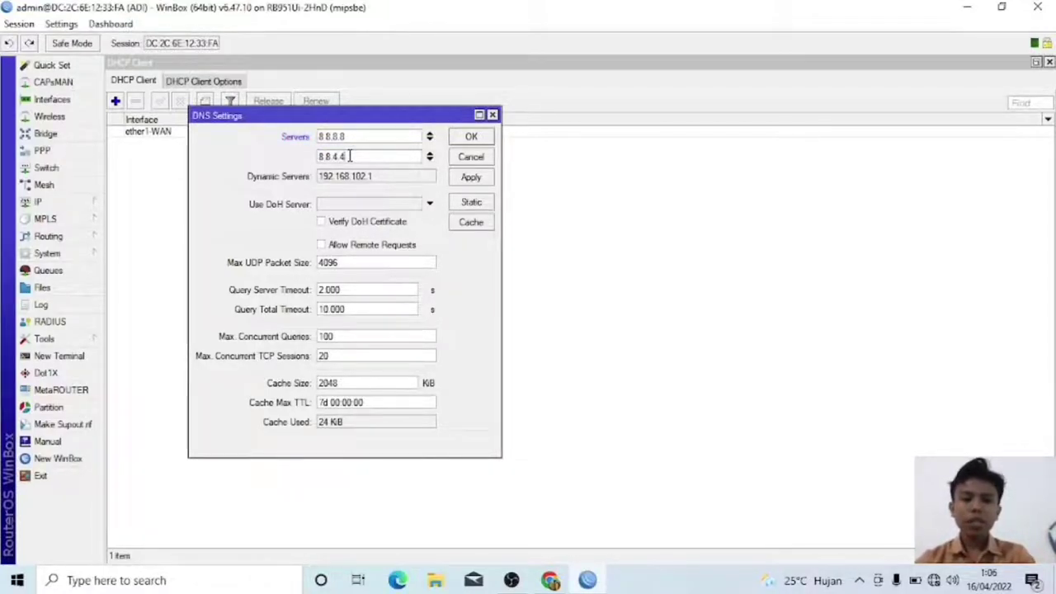
Allow remote requests in the DNS settings, apply the changes and close the settings.
click(322, 246)
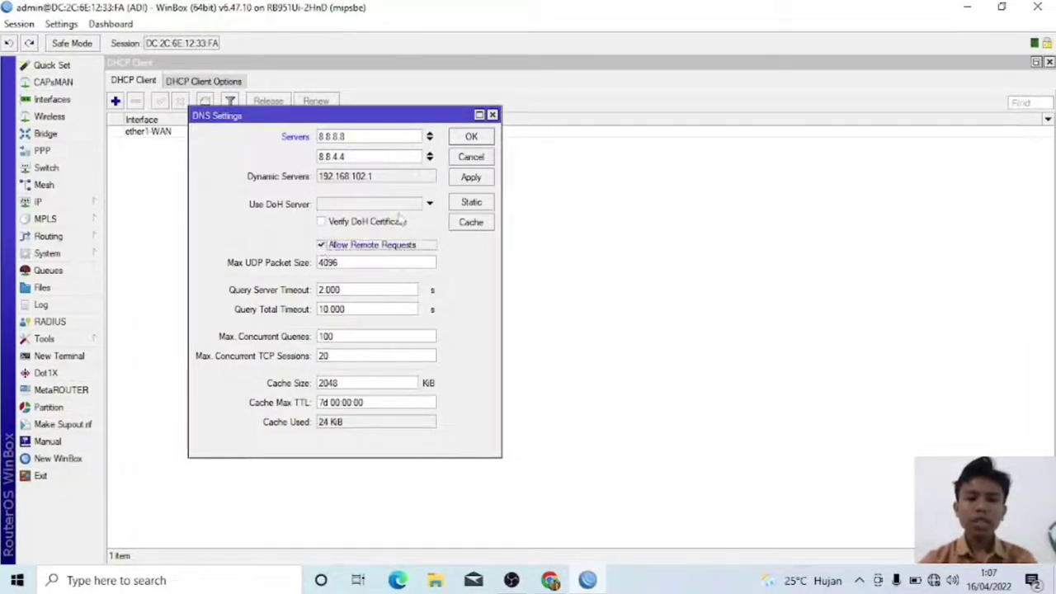
click(471, 177)
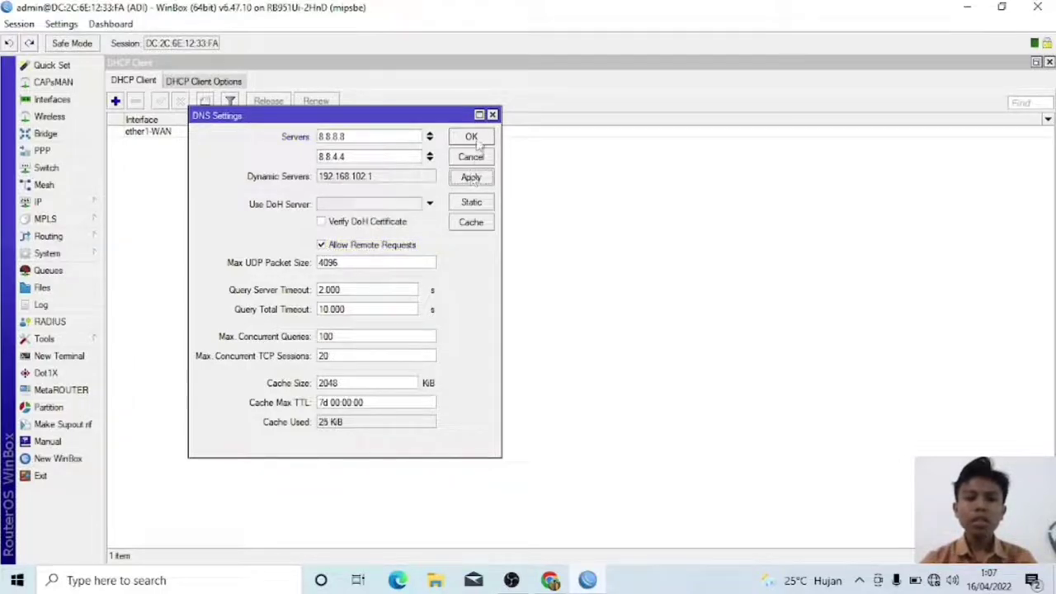
click(477, 139)
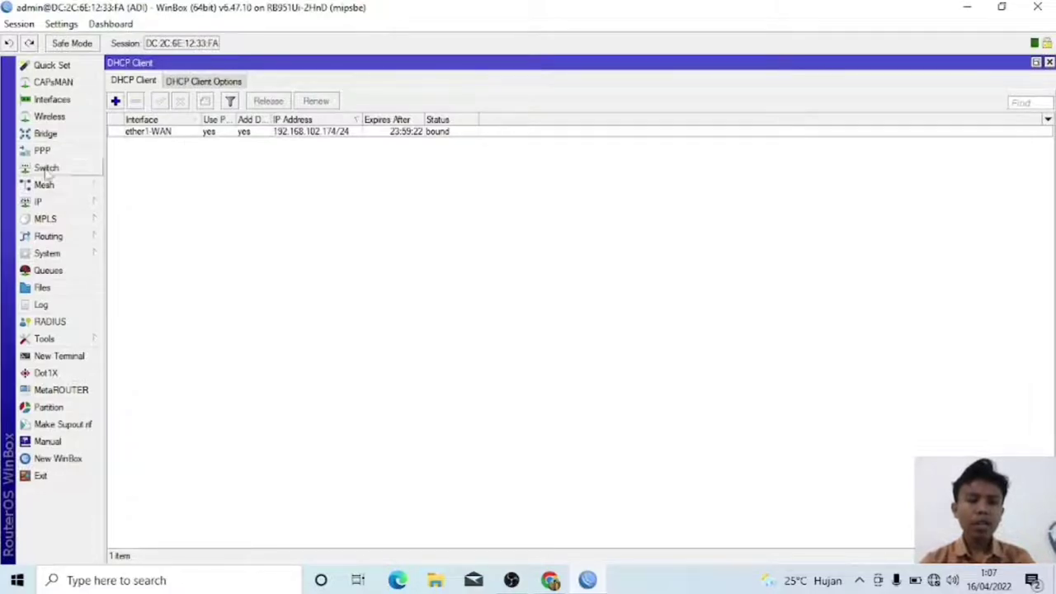
Create a firewall NAT rule in the srcnat chain with ether1-WAN as the out interface.
click(63, 207)
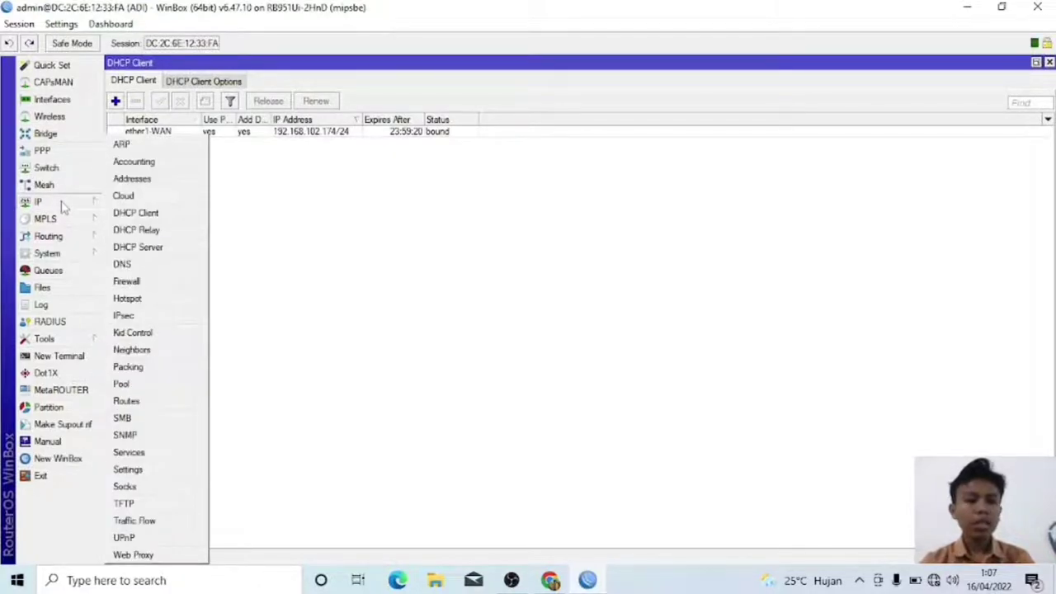
click(129, 282)
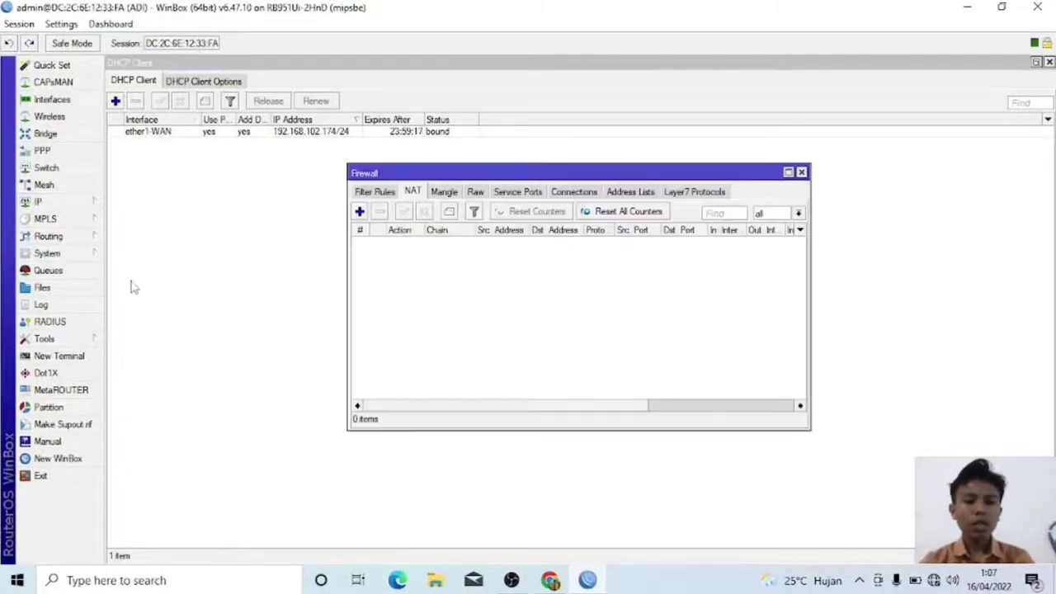
click(361, 213)
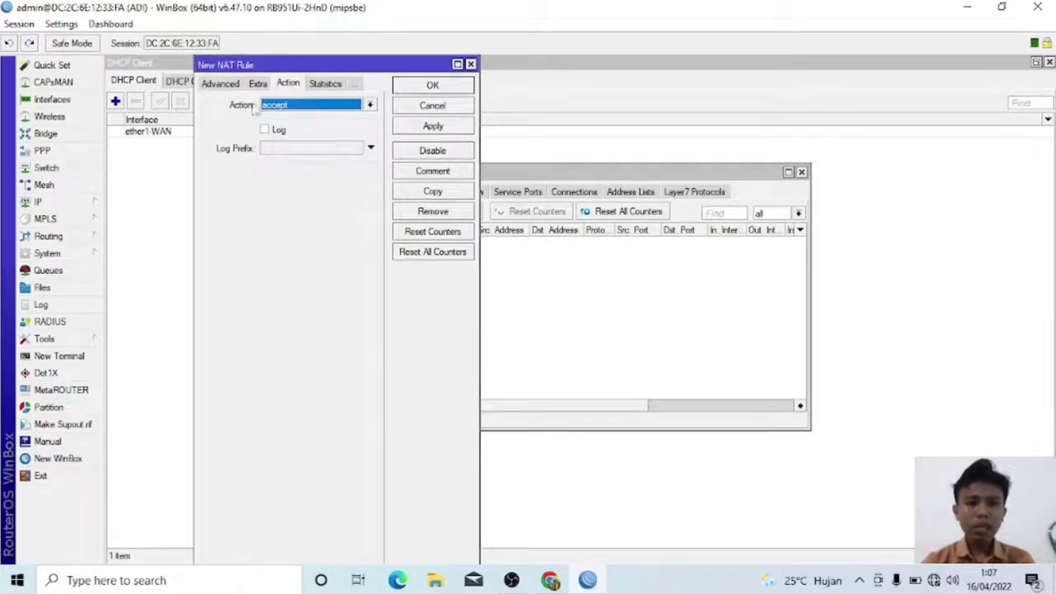
click(226, 85)
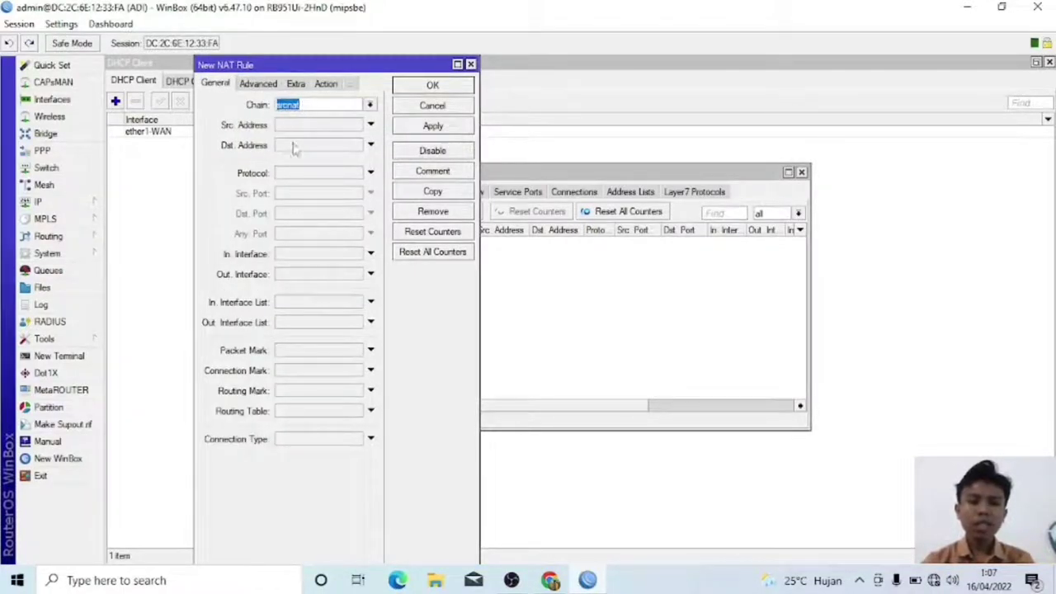
click(299, 277)
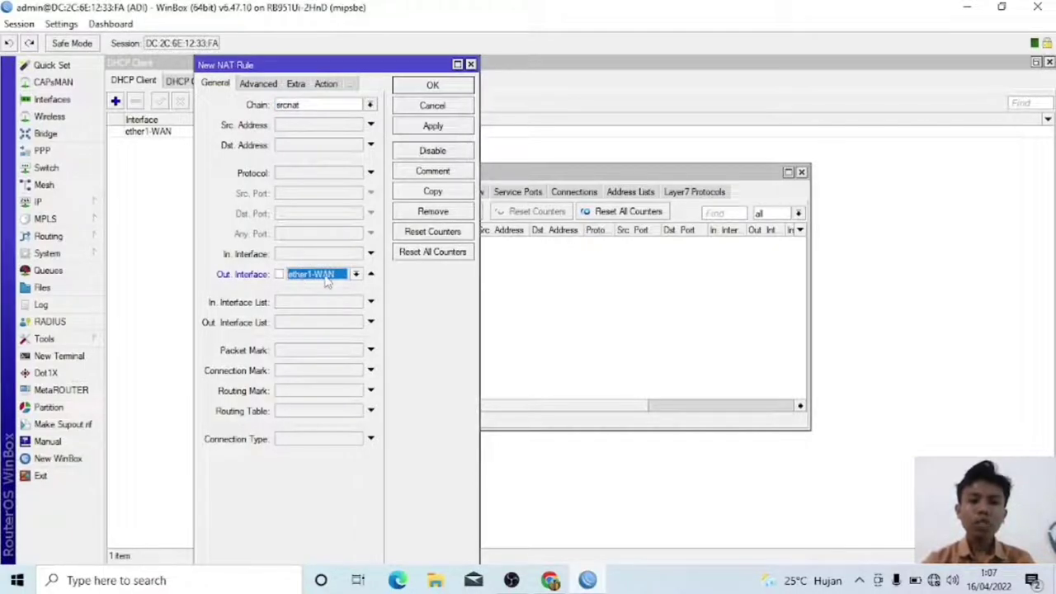
Set the new NAT rule's action to masquerade, save the rule and close the firewall window.
click(327, 84)
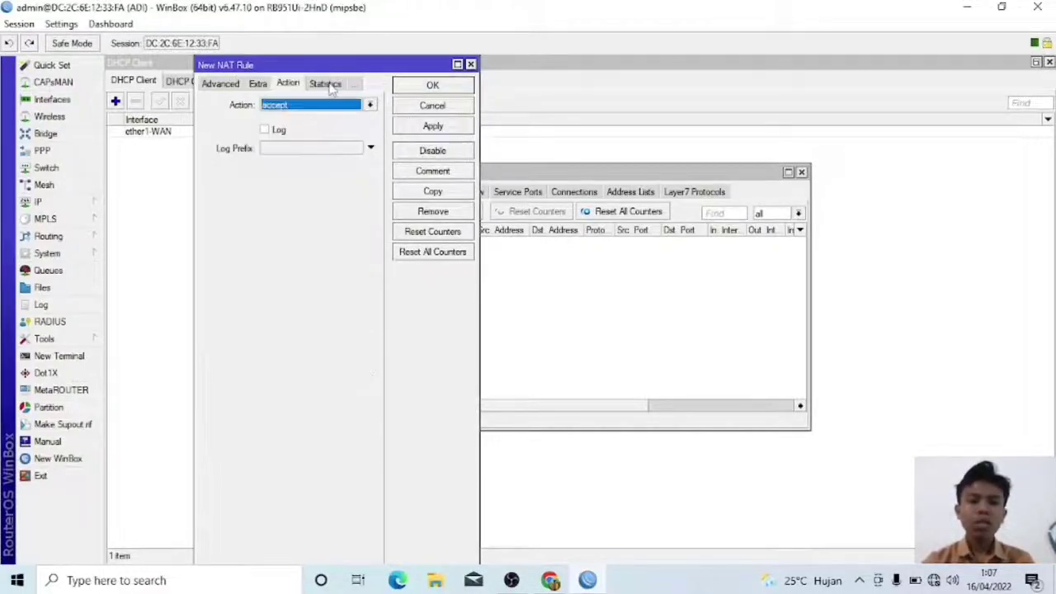
click(369, 105)
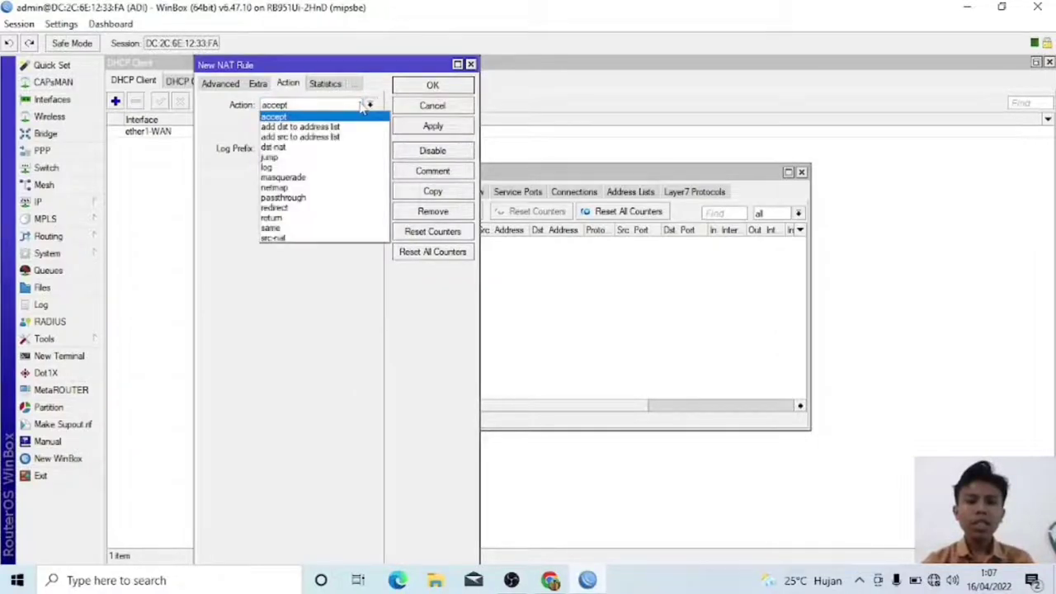
click(281, 178)
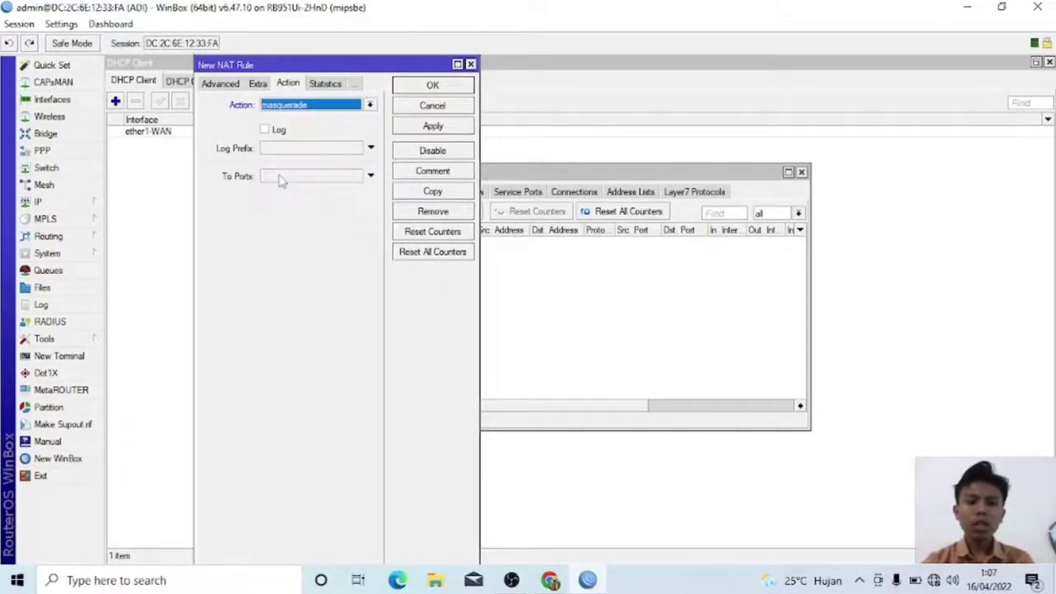
click(430, 87)
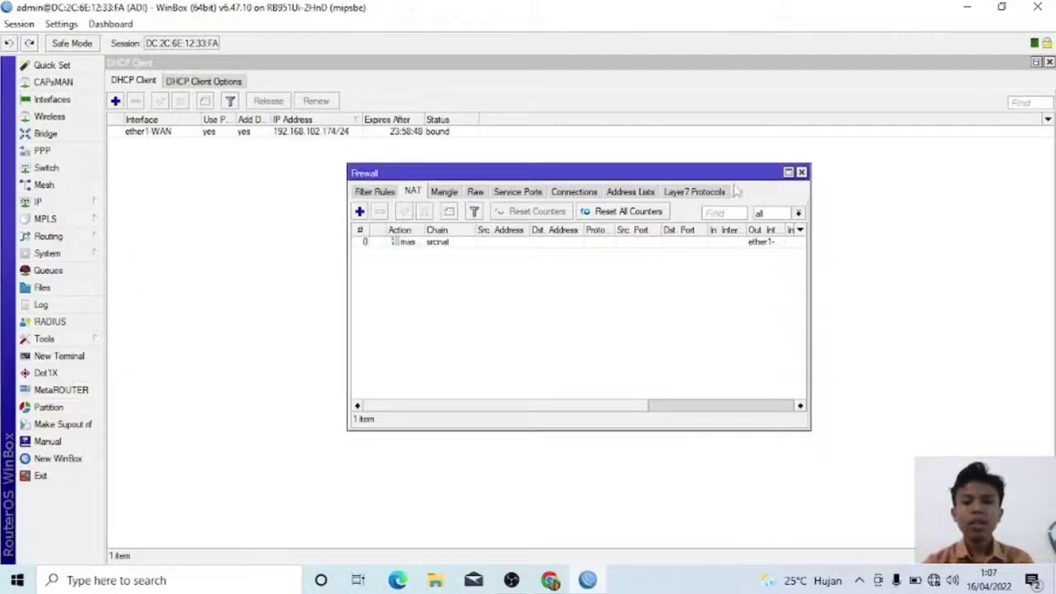
click(801, 172)
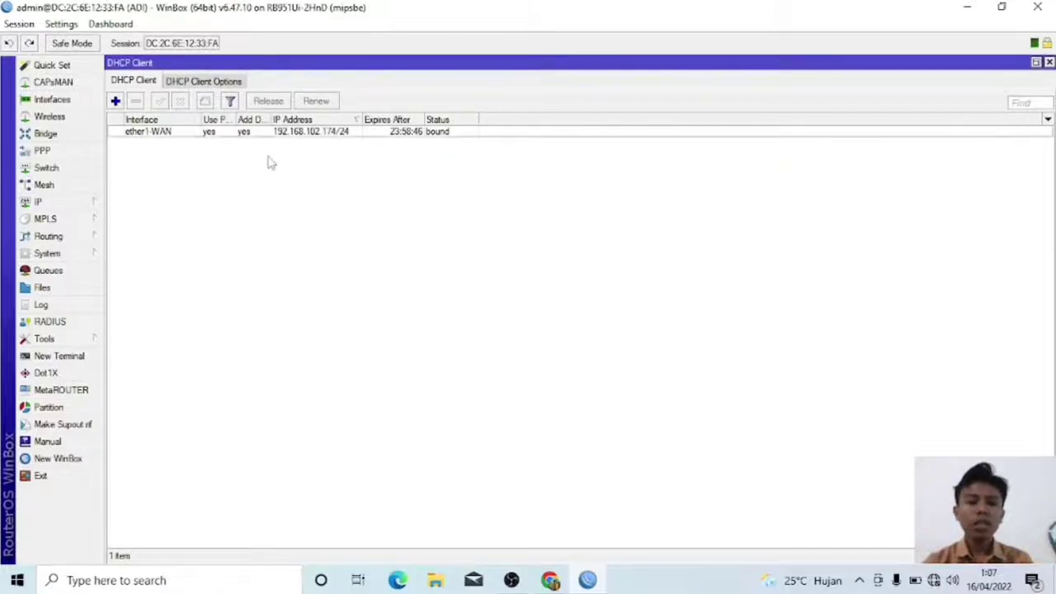
Start the DHCP server setup wizard and choose HOTSPOT as the server interface.
click(59, 206)
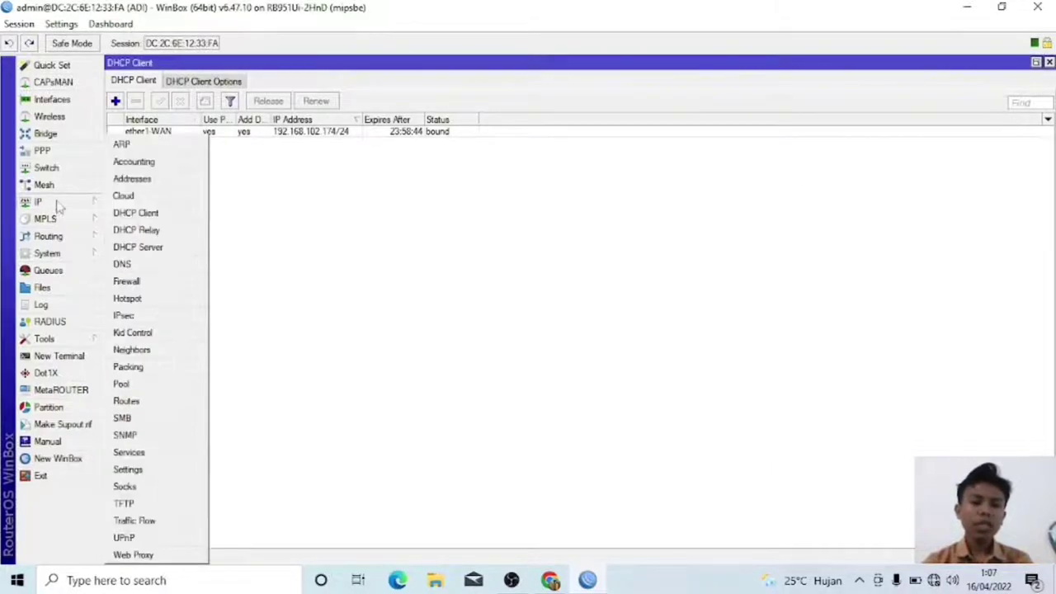
click(137, 247)
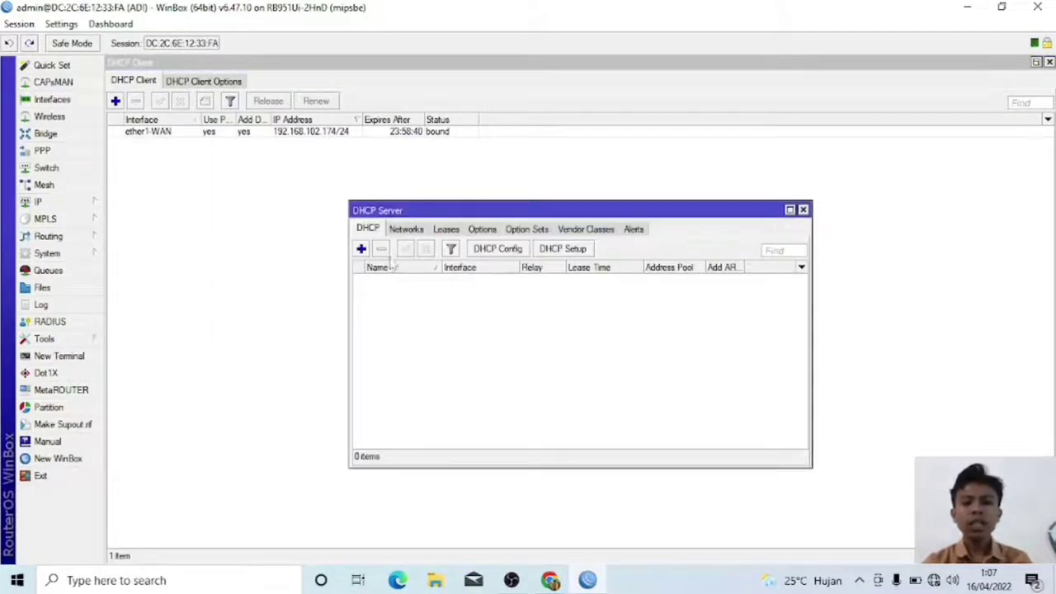
click(566, 251)
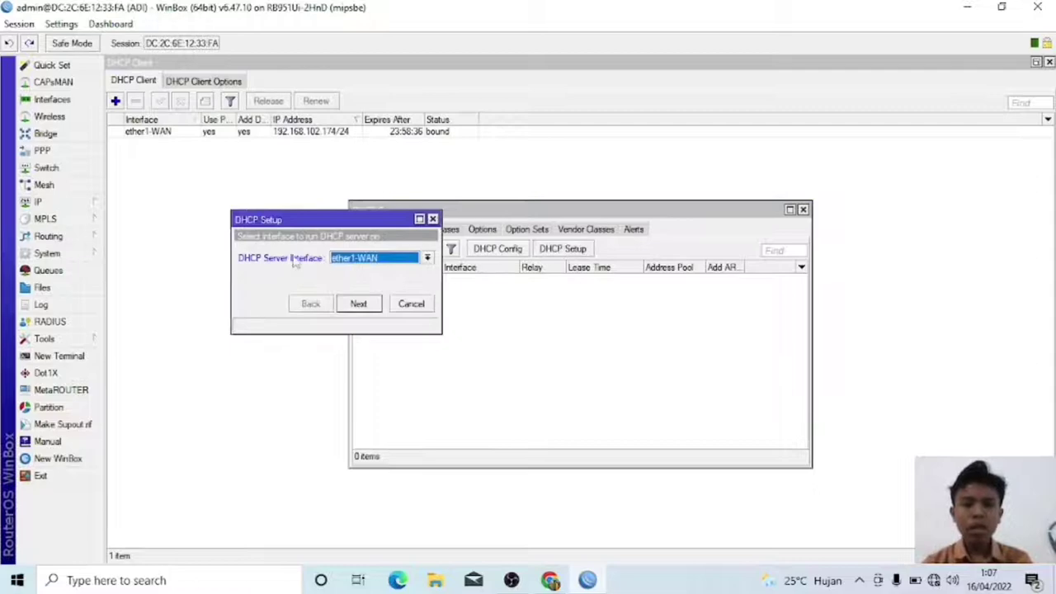
click(427, 257)
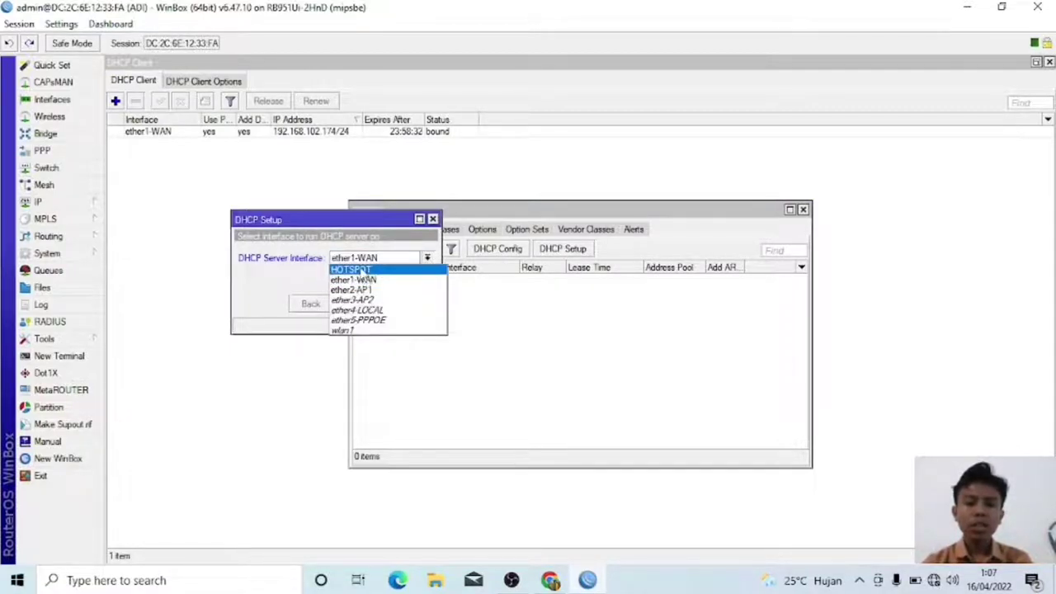
click(361, 271)
click(358, 305)
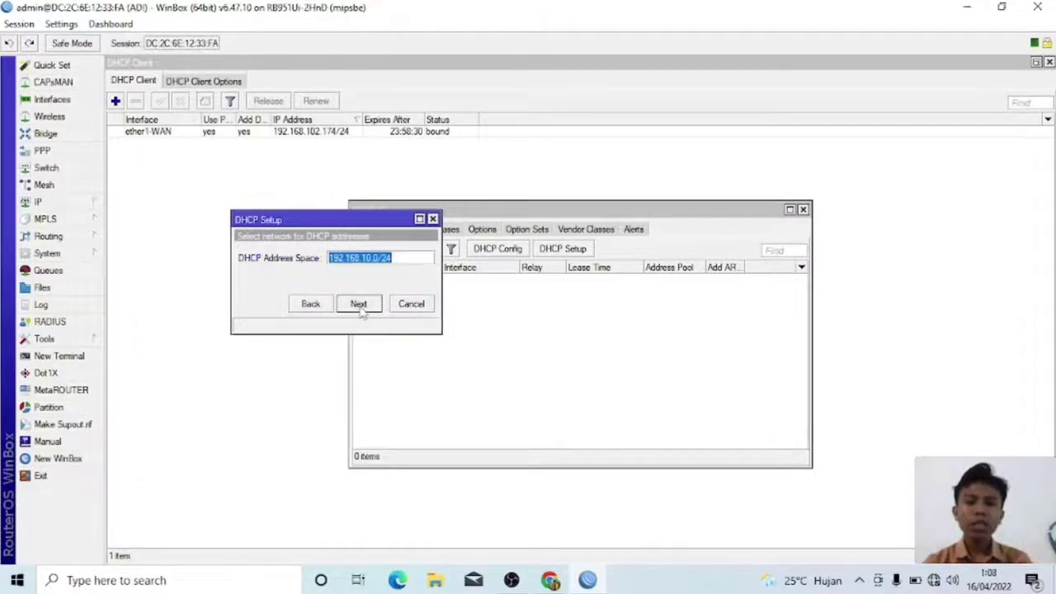
Accept the 192.168.10.0/24 network and gateway 192.168.10.1, and set the addresses to give out to 192.168.10.50-192.168.10.100.
click(359, 304)
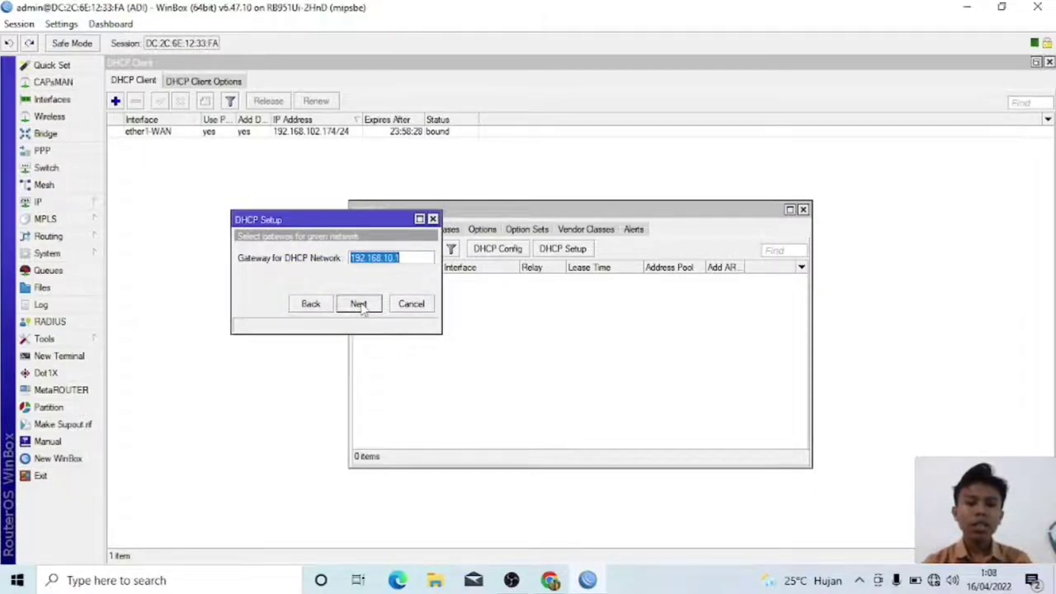
click(359, 305)
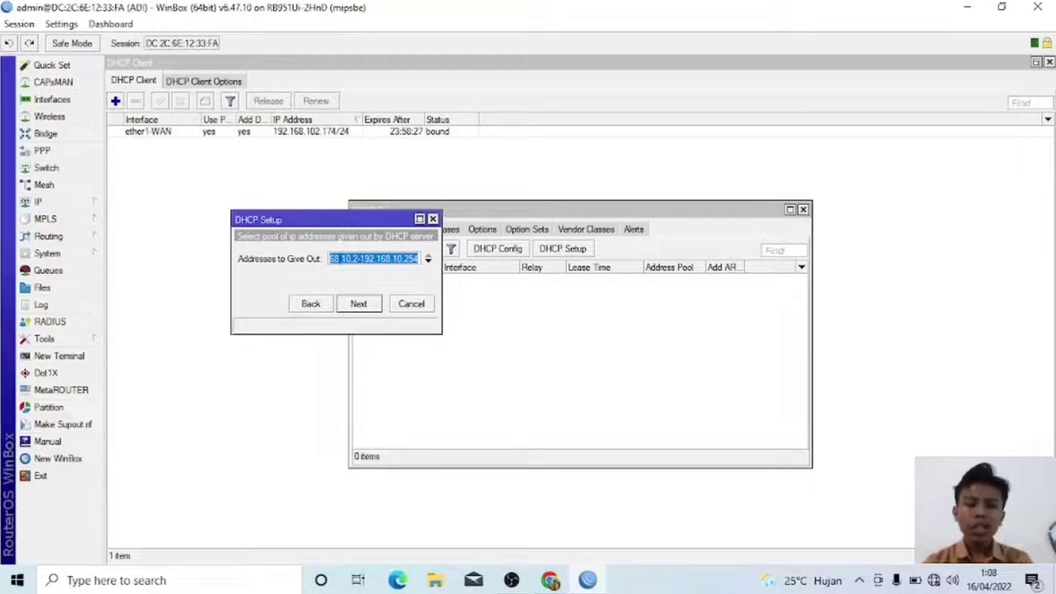
click(359, 258)
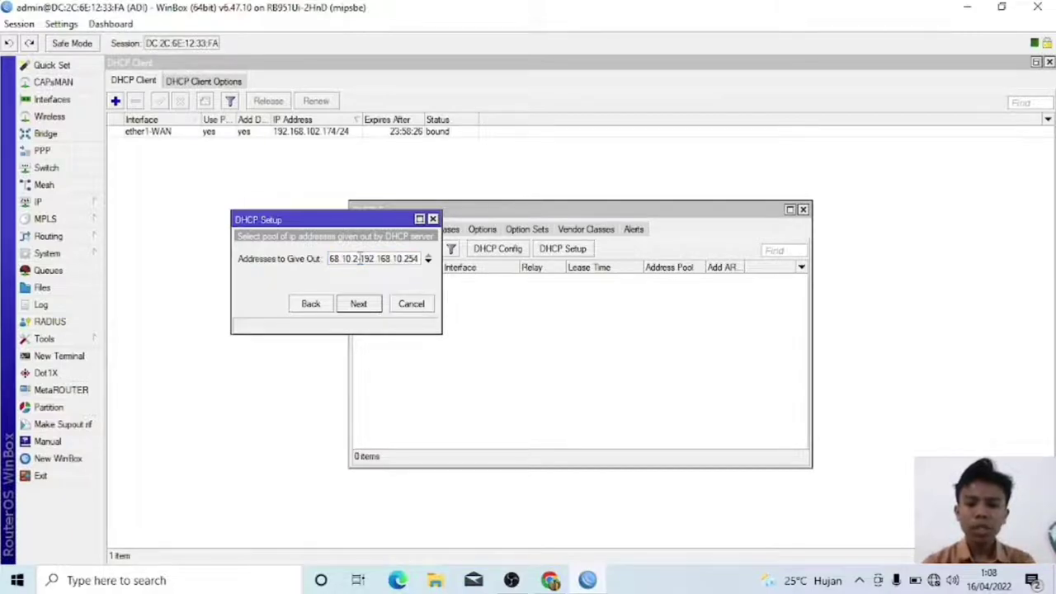
key(BackSpace)
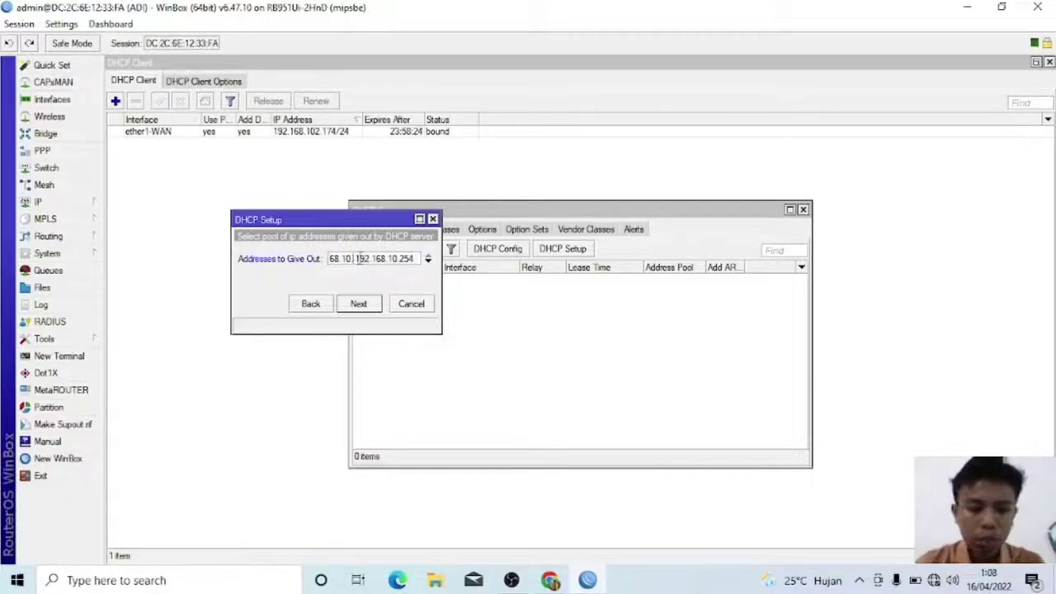
text(50-)
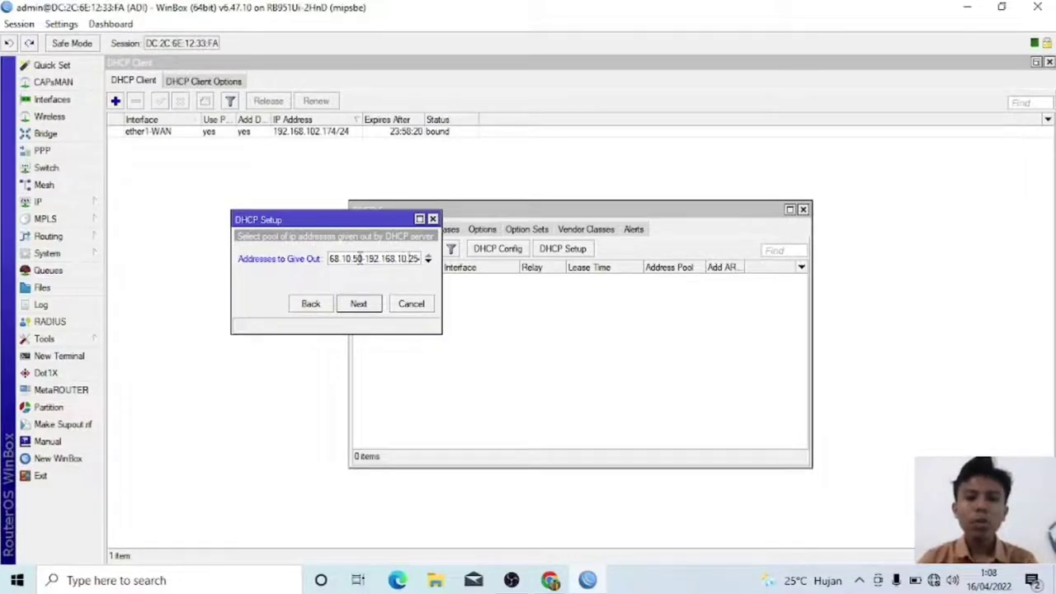
key(End)
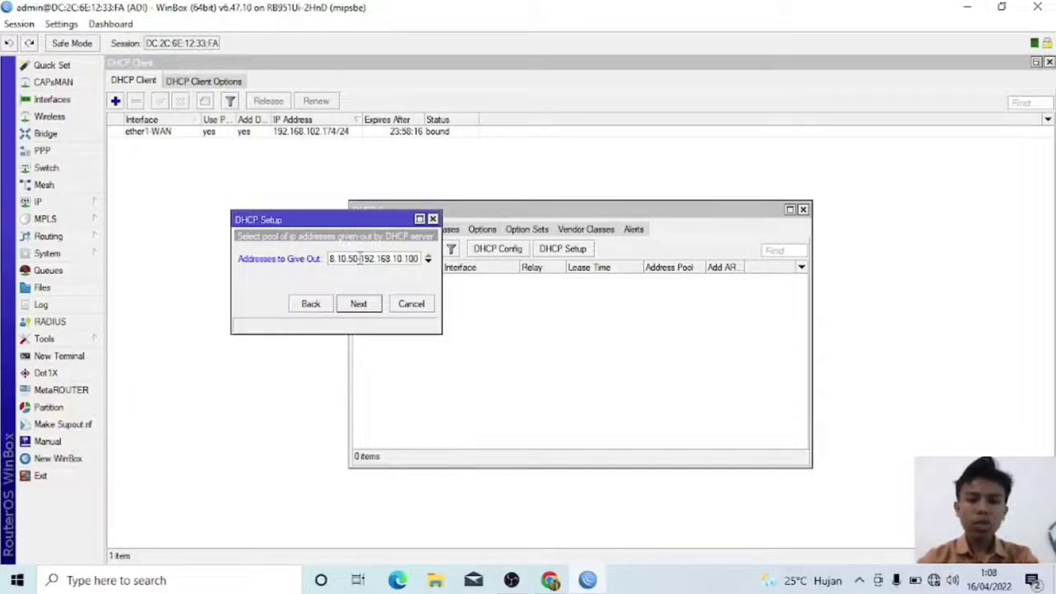
click(359, 303)
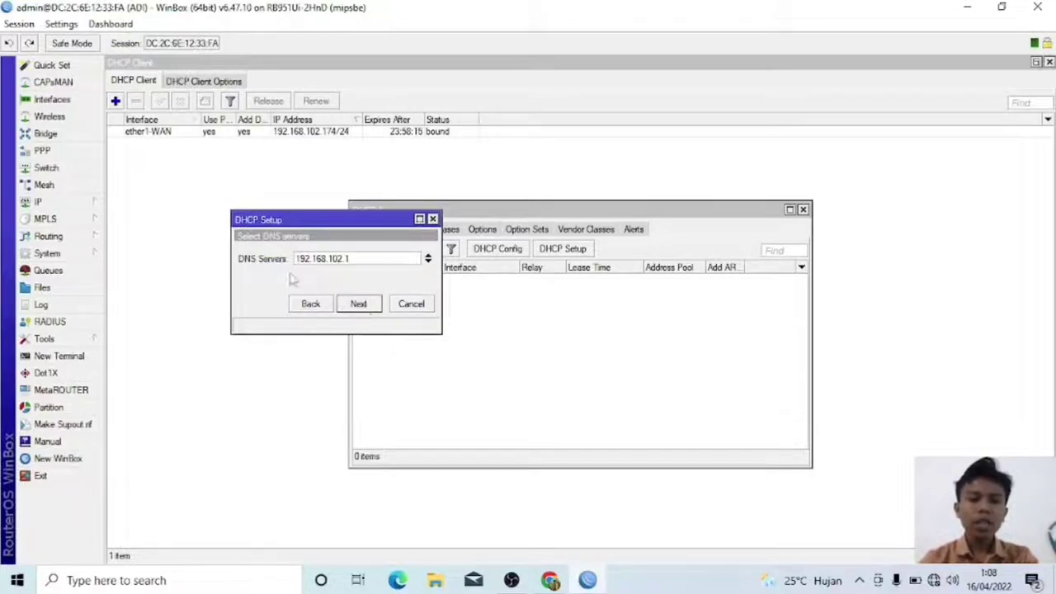
Accept DNS server 192.168.102.1 and lease time 00:10:00, and finish the HOTSPOT DHCP server setup.
click(361, 305)
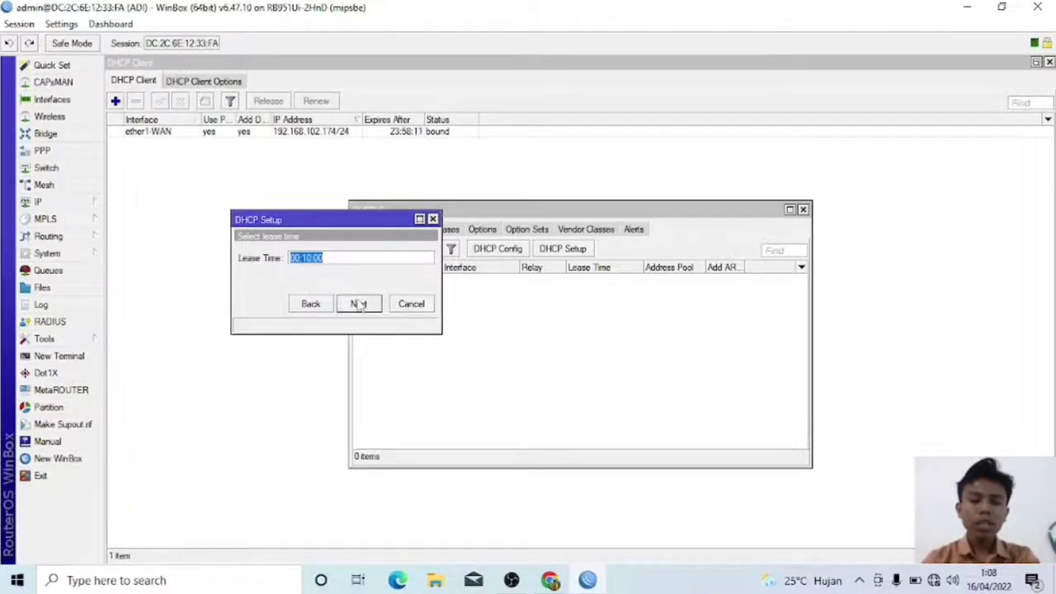
click(358, 305)
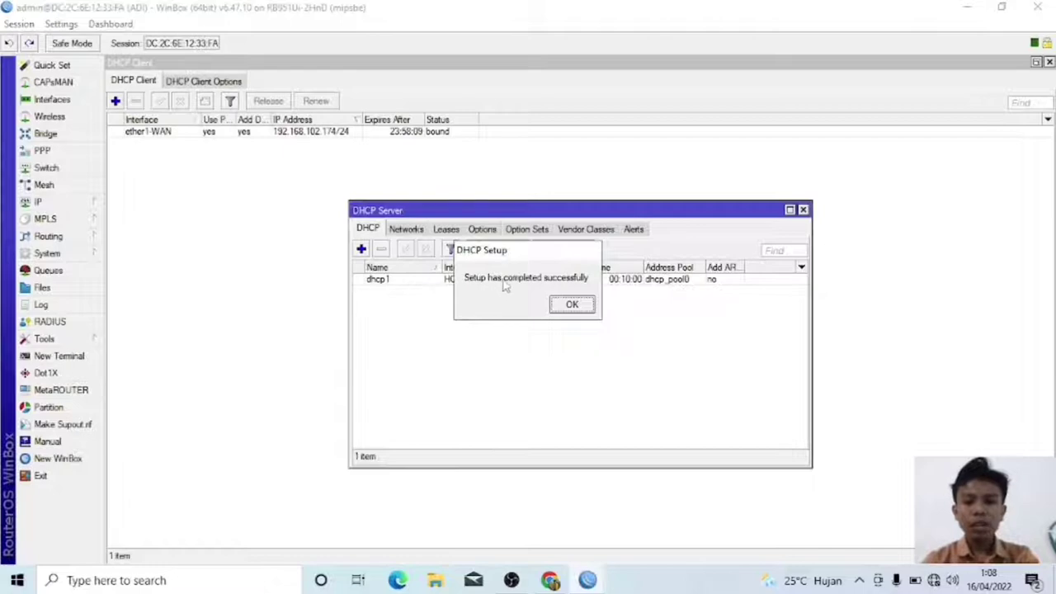
click(572, 306)
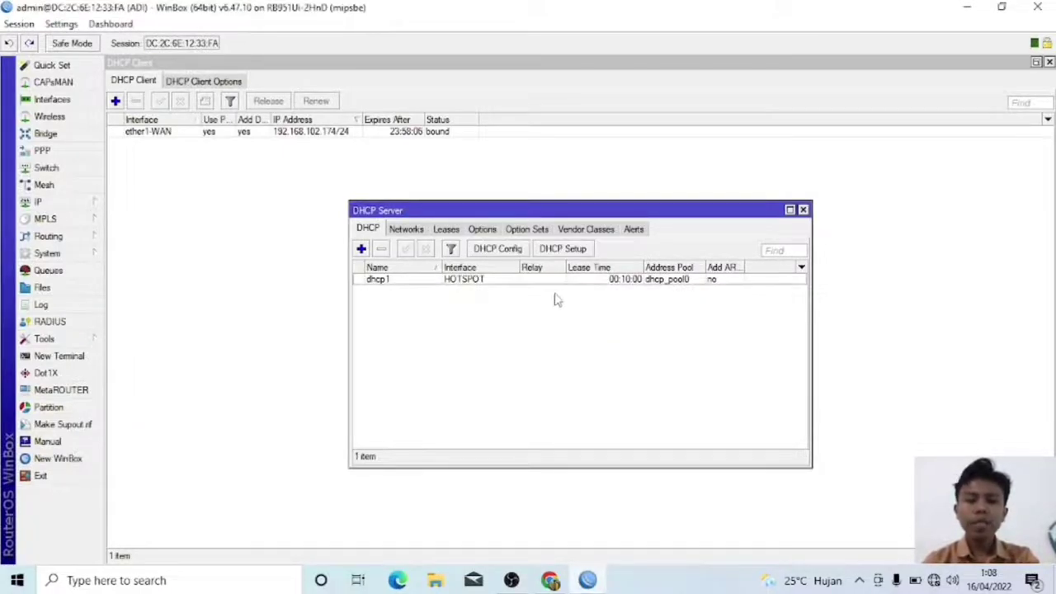
Set up a DHCP server on ether4-LOCAL, accepting the suggested 192.168.20.0/24 network, gateway, address pool, DNS server and lease time.
click(564, 249)
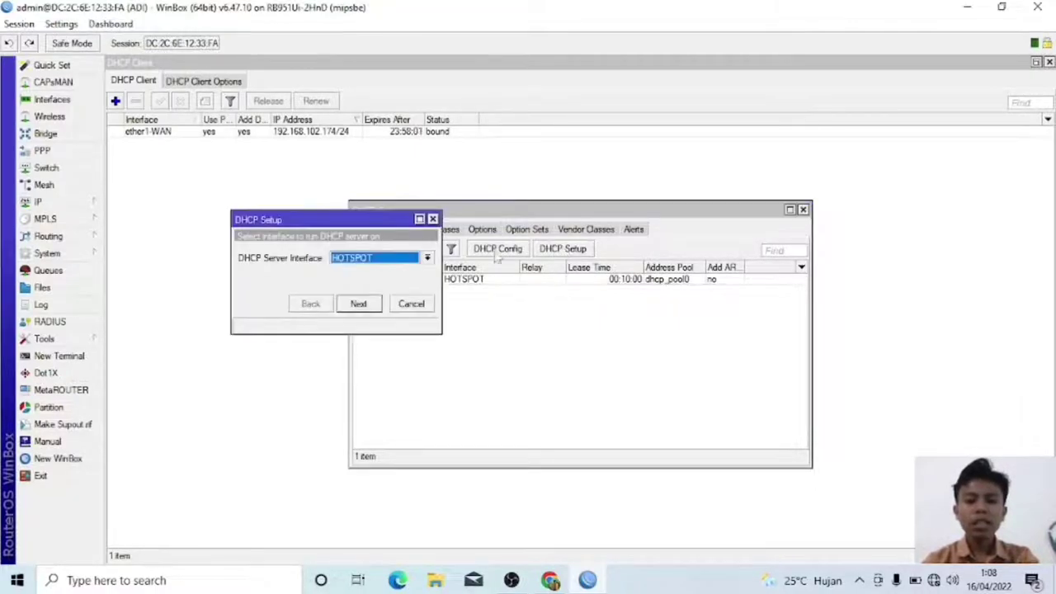
click(425, 260)
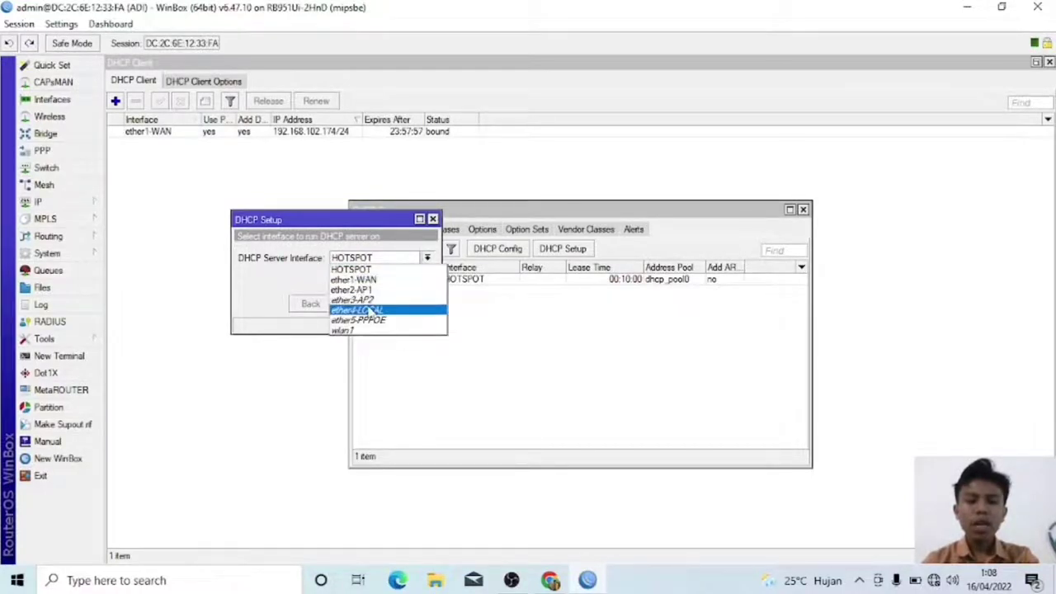
click(371, 311)
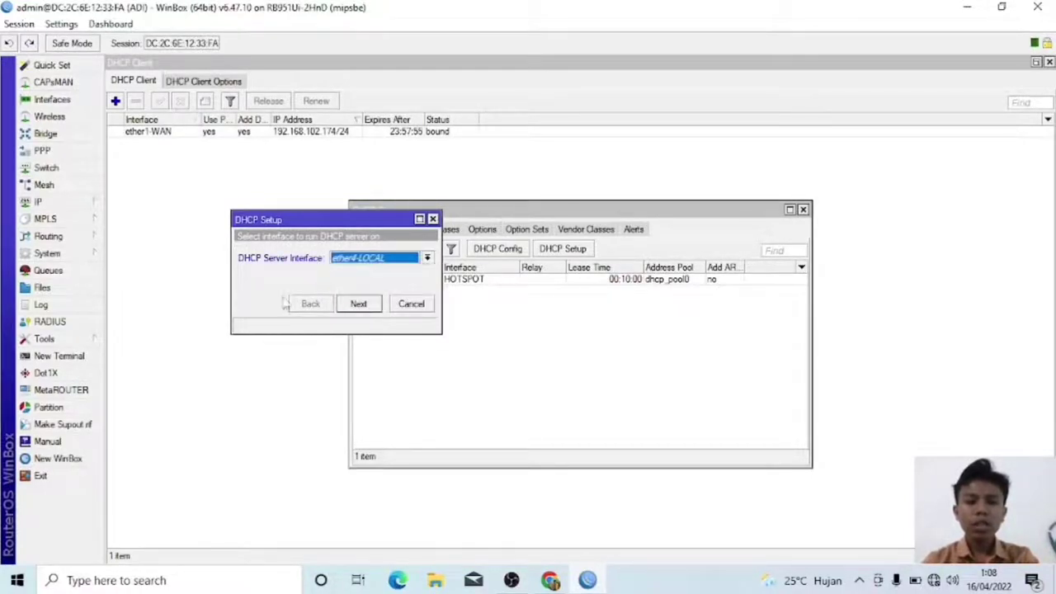
click(369, 307)
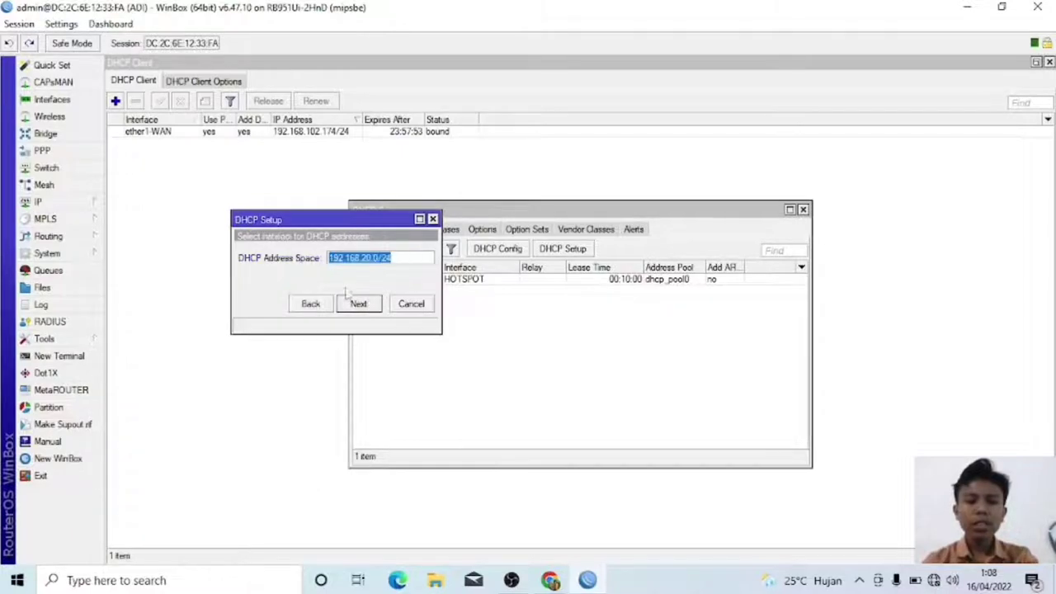
click(358, 304)
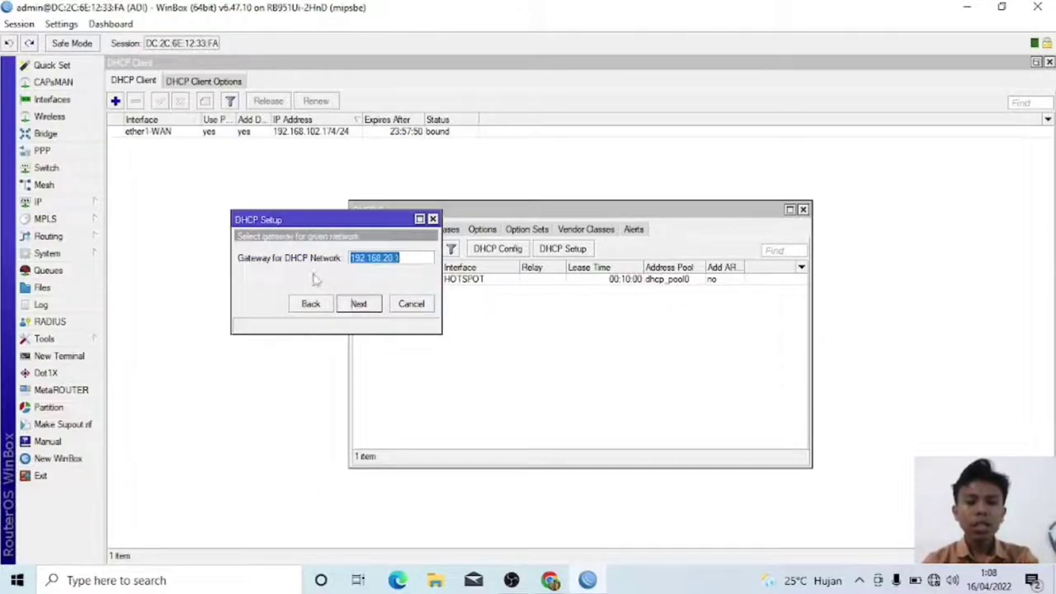
click(358, 304)
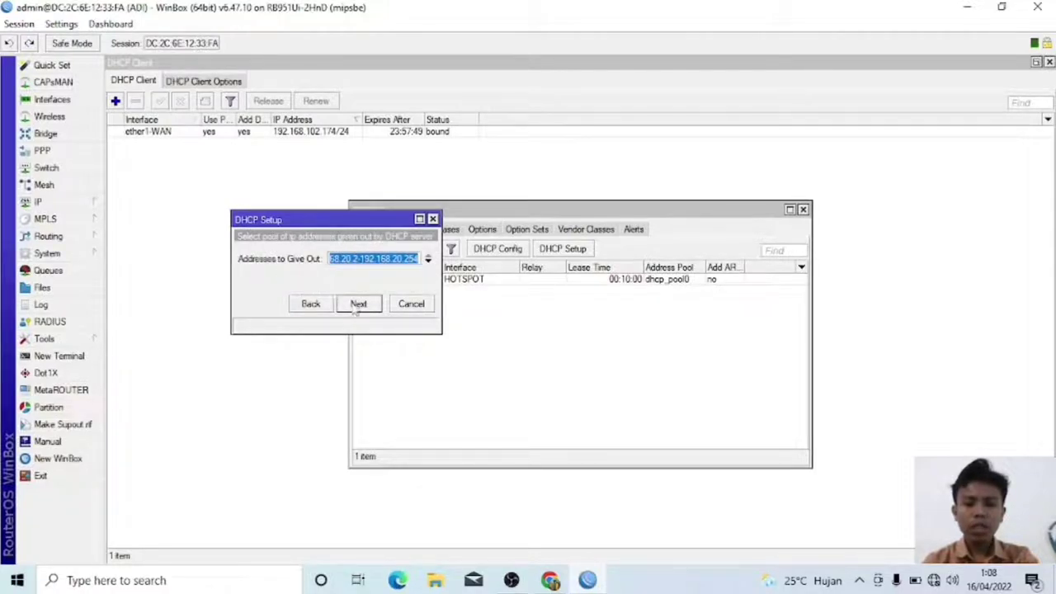
click(358, 305)
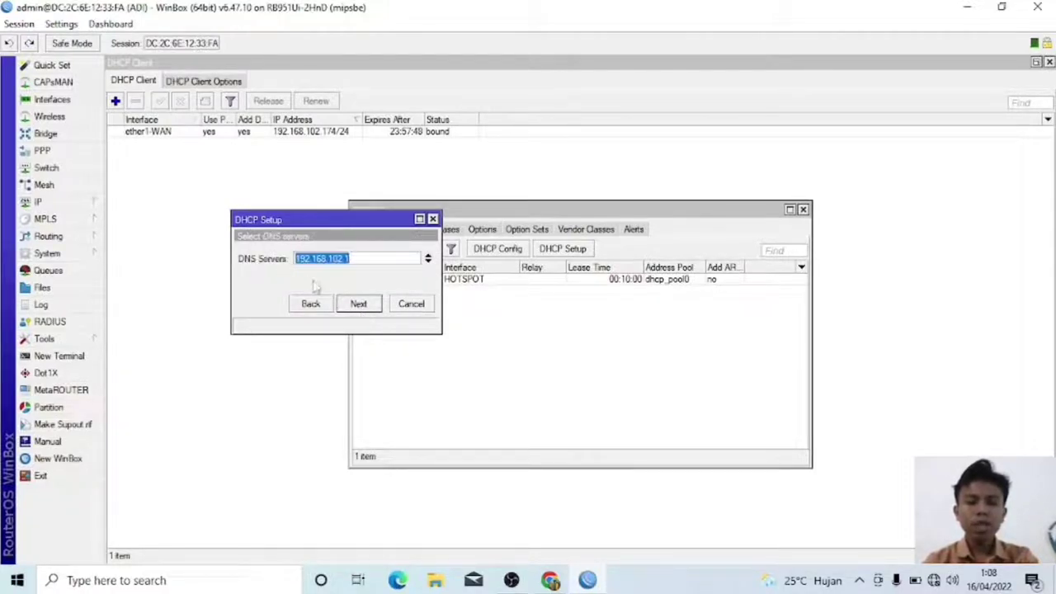
click(363, 306)
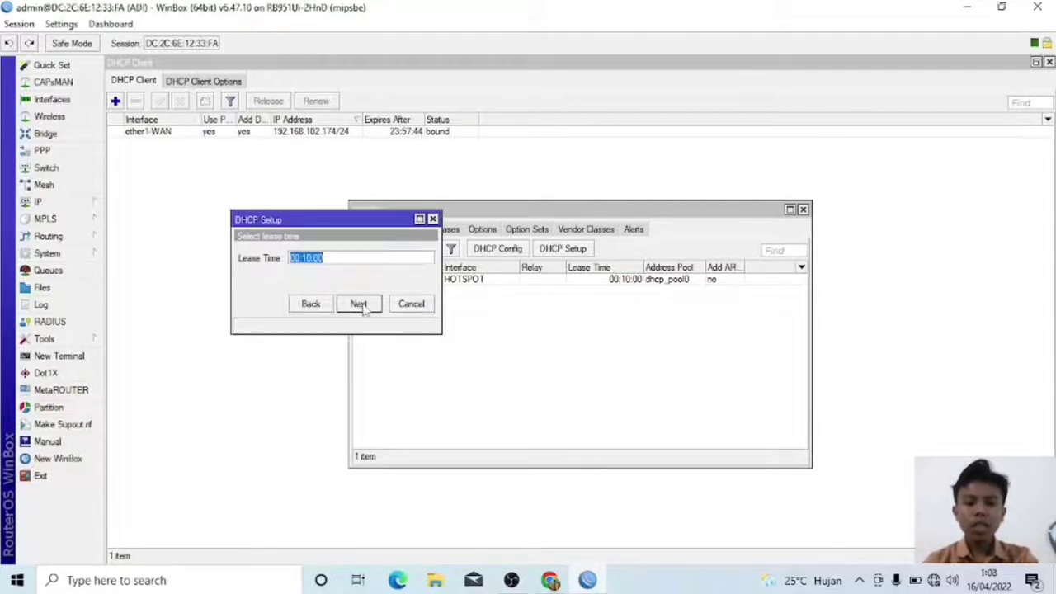
click(363, 305)
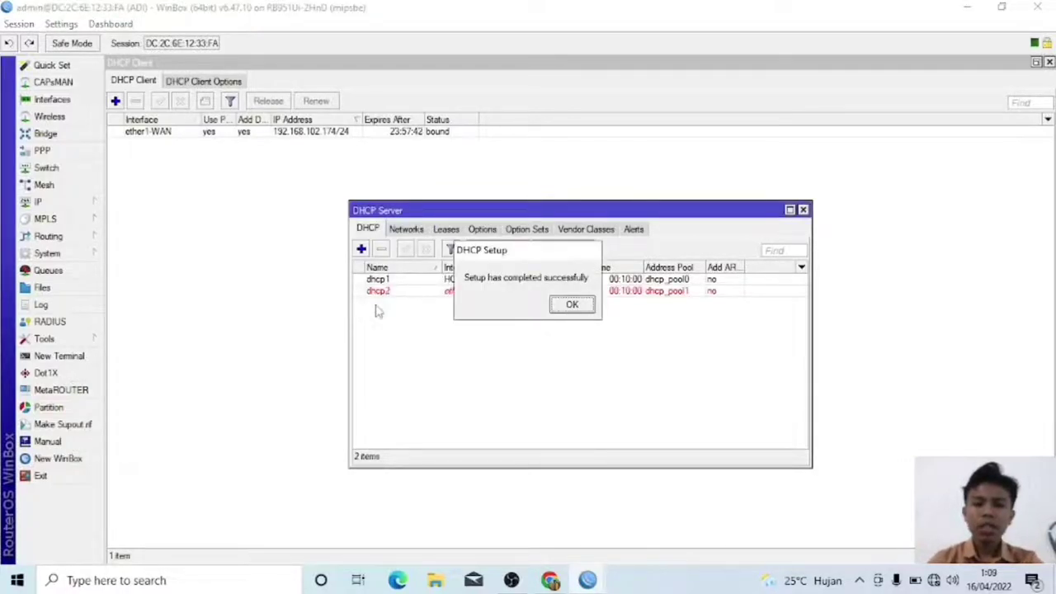
click(563, 305)
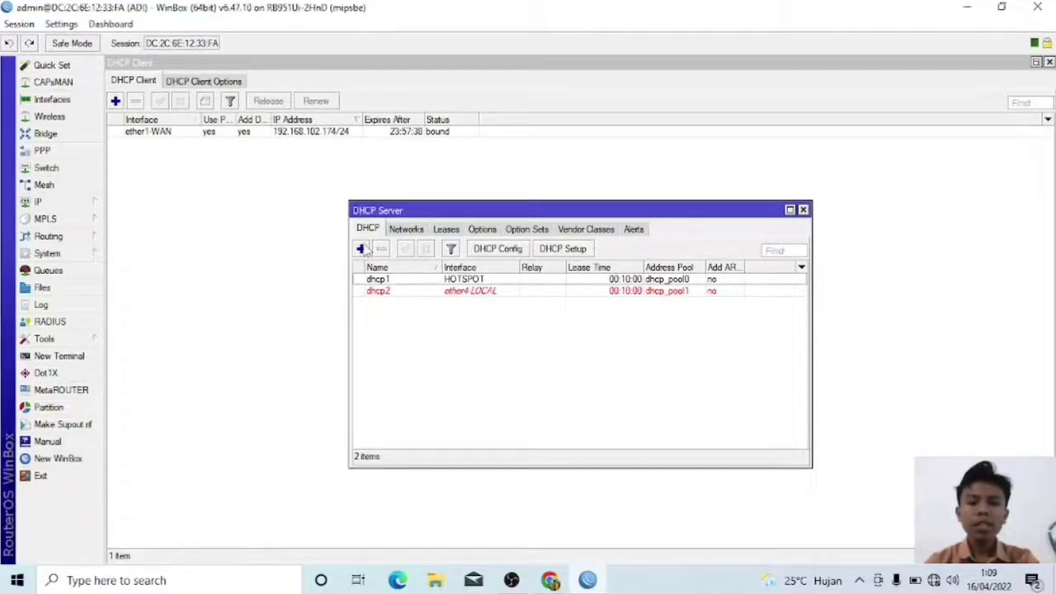
Set up a DHCP server on ether5-PPPOE with the suggested 192.168.30.0/24 network and default settings, and close the DHCP server window.
click(564, 251)
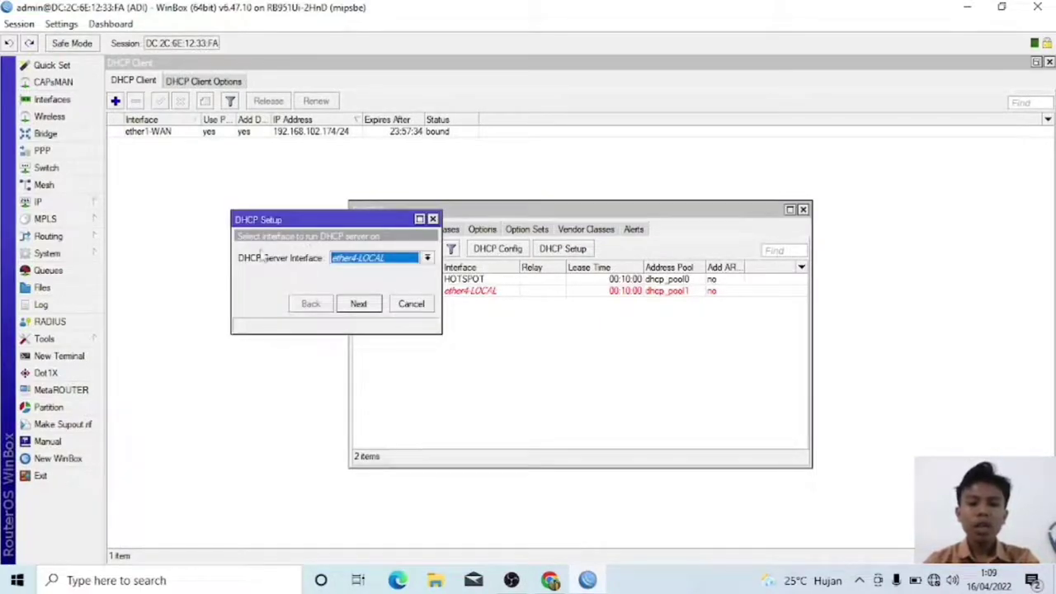
click(417, 258)
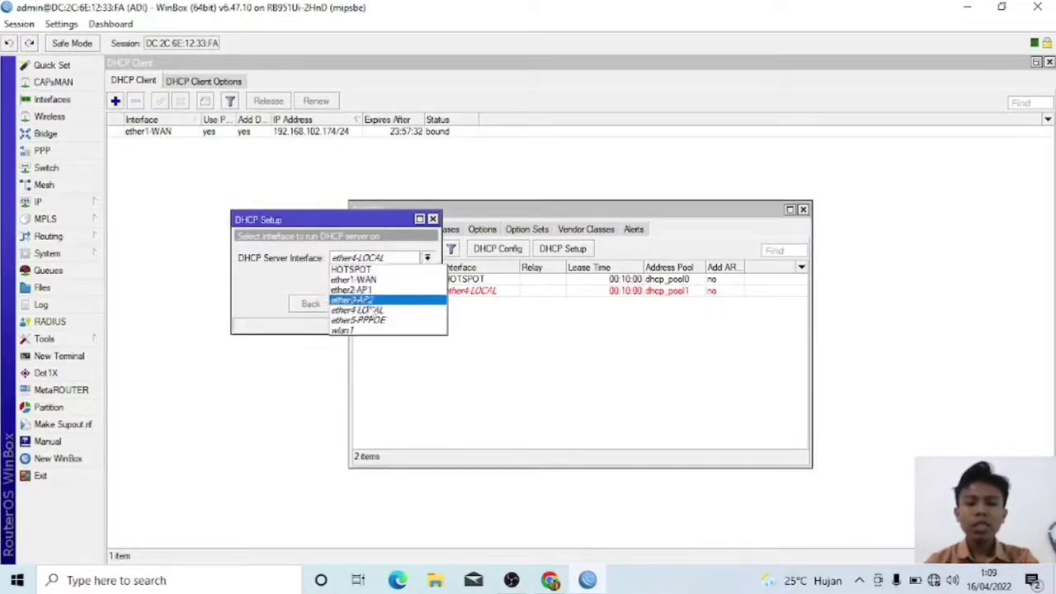
click(375, 321)
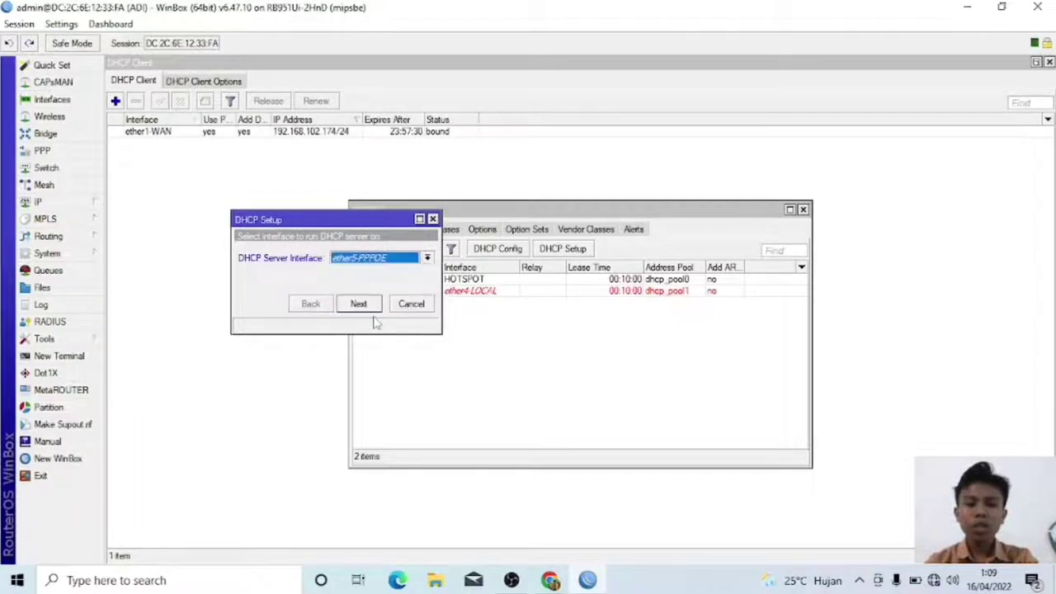
click(359, 304)
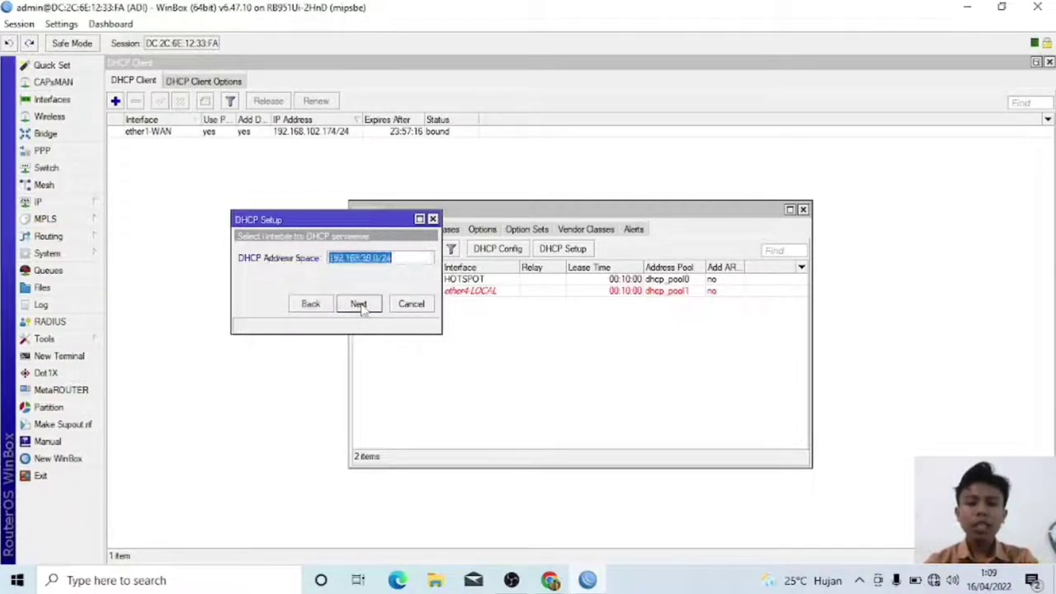
click(358, 304)
click(358, 304)
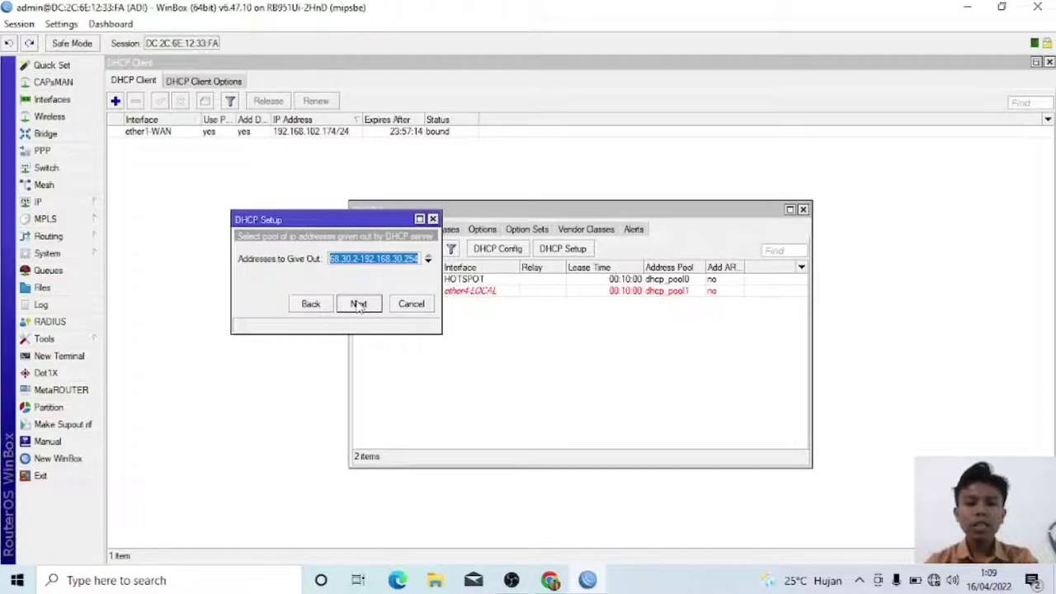
click(358, 304)
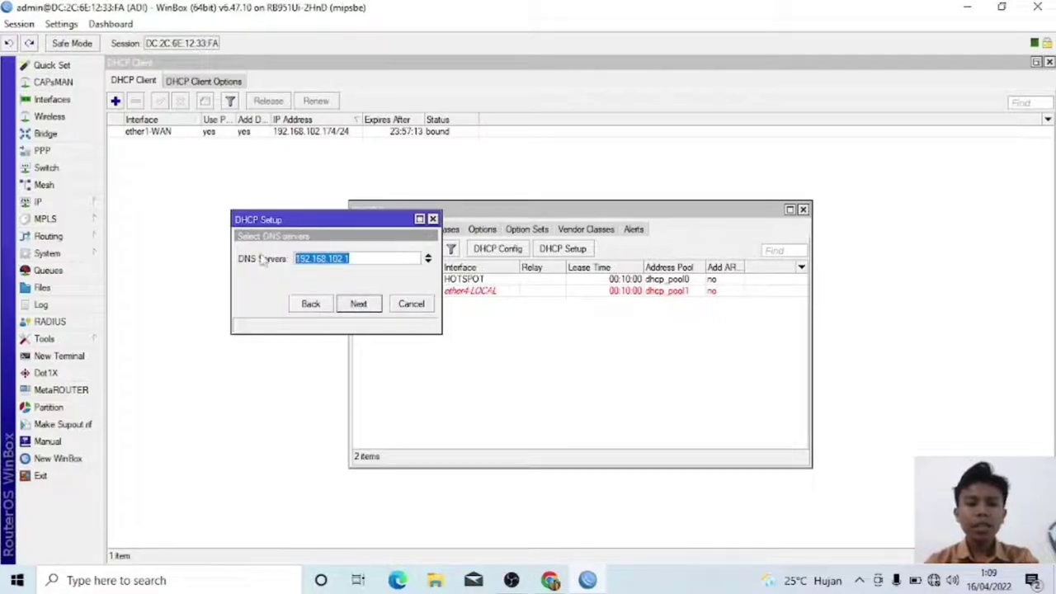
click(360, 306)
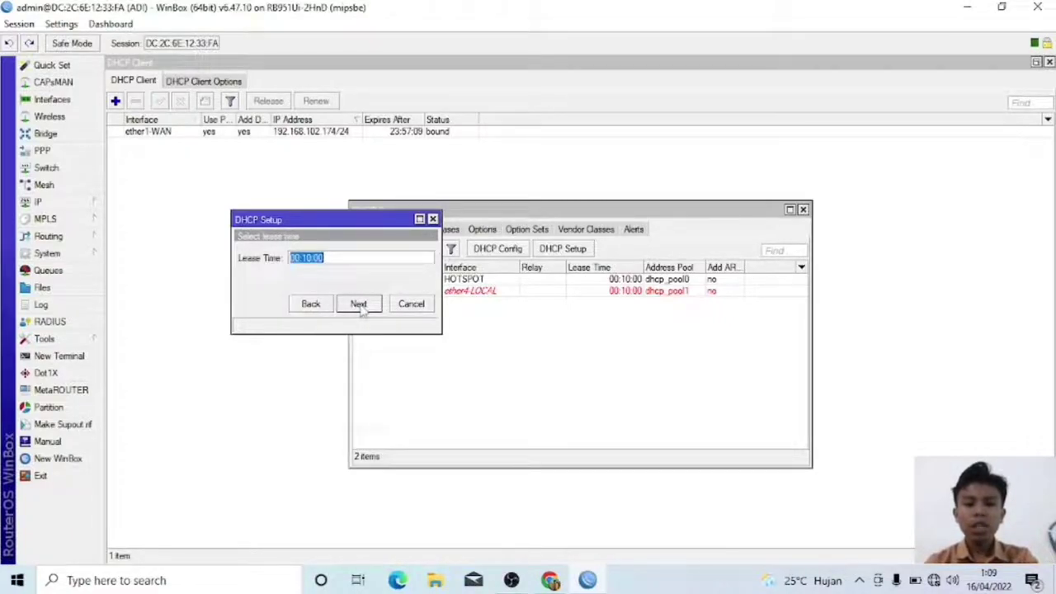
click(359, 305)
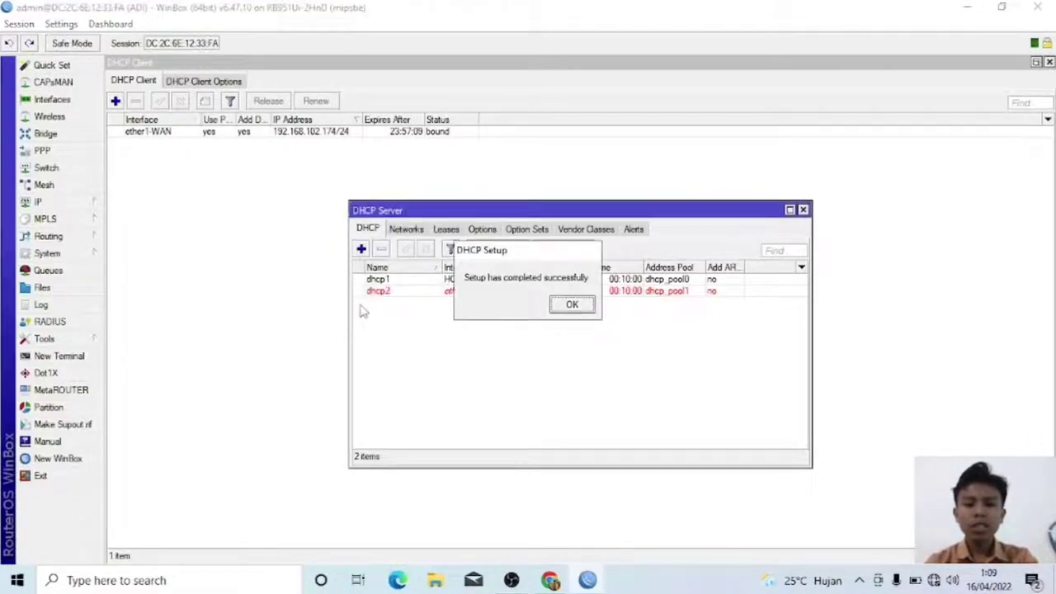
click(572, 305)
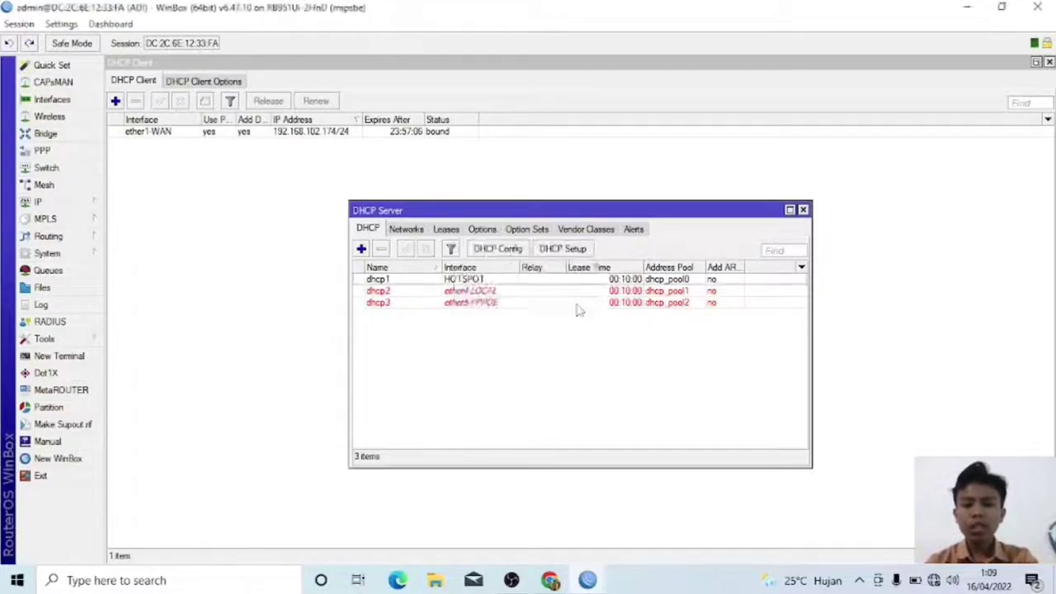
click(805, 212)
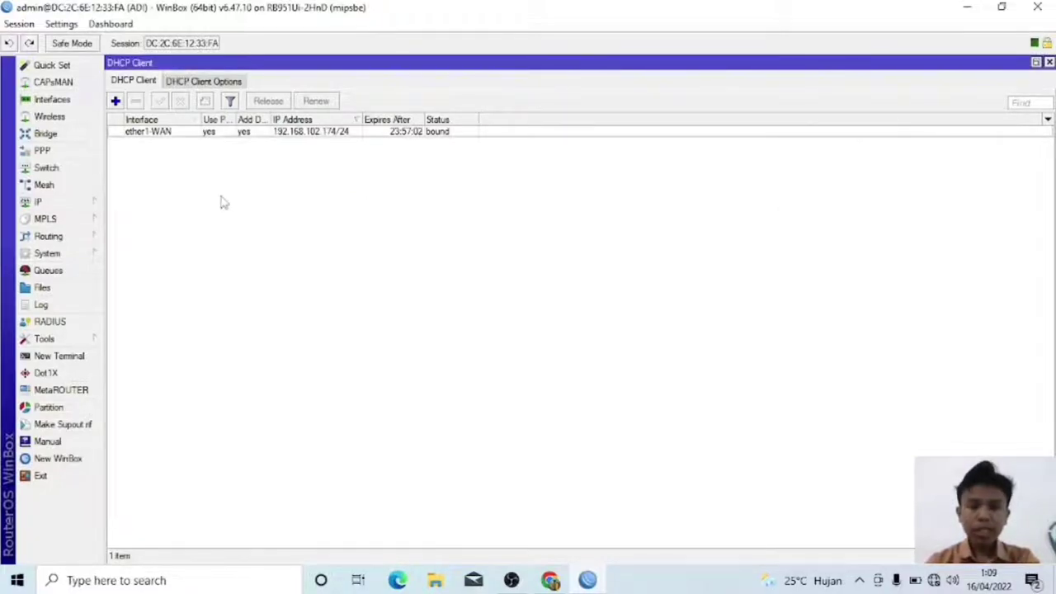
Reboot the router and reconnect to it through the WinBox login window with the admin login.
click(56, 253)
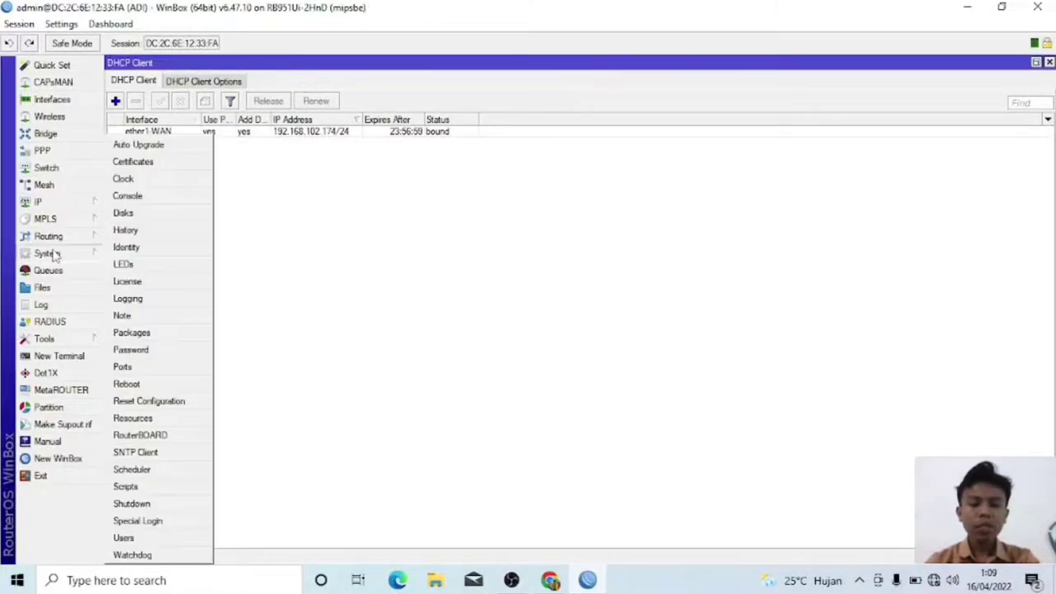
click(127, 384)
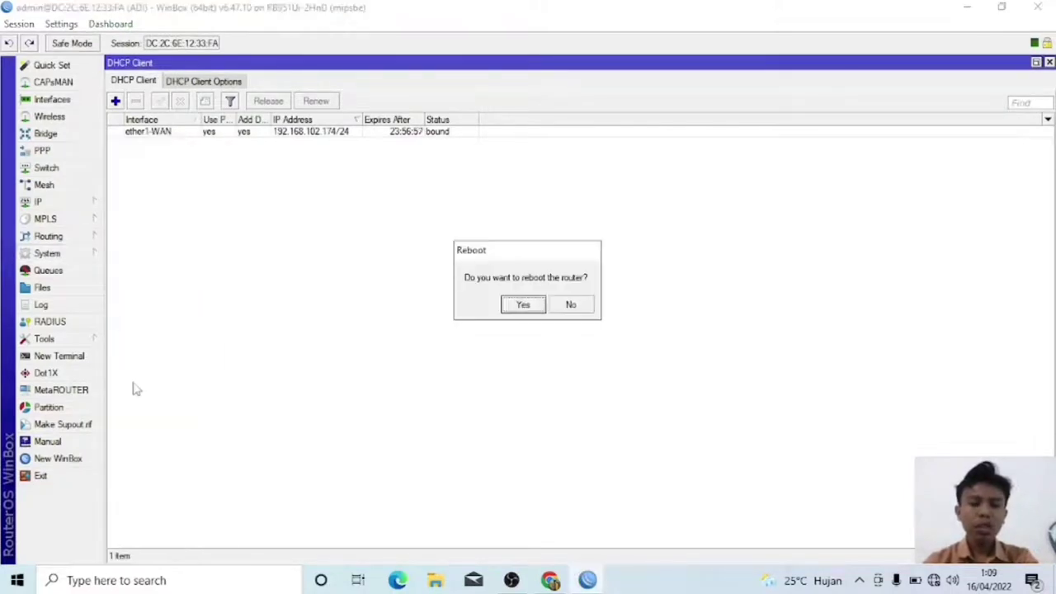
click(523, 304)
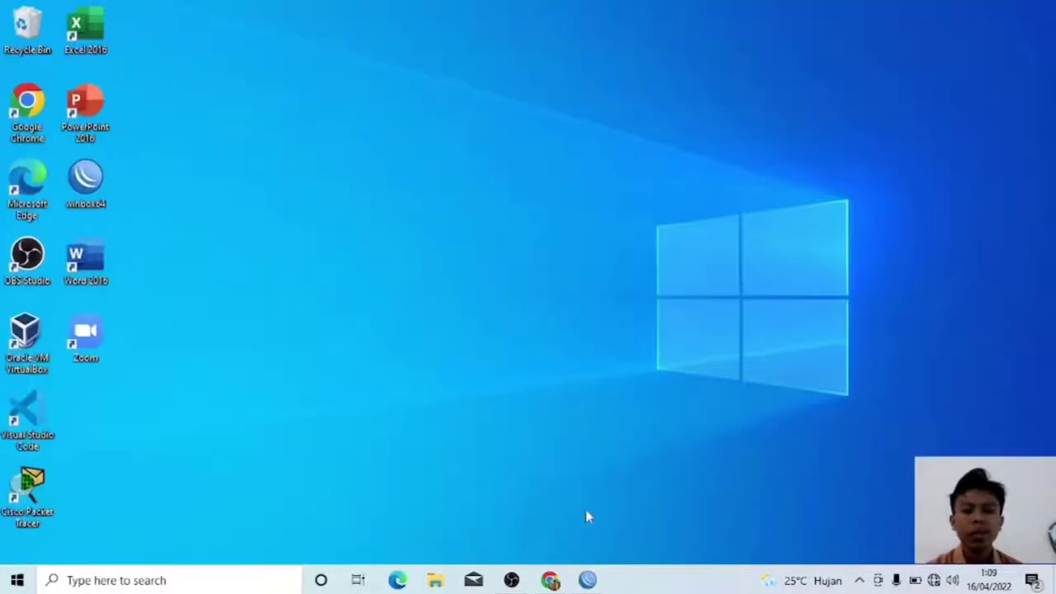
click(586, 580)
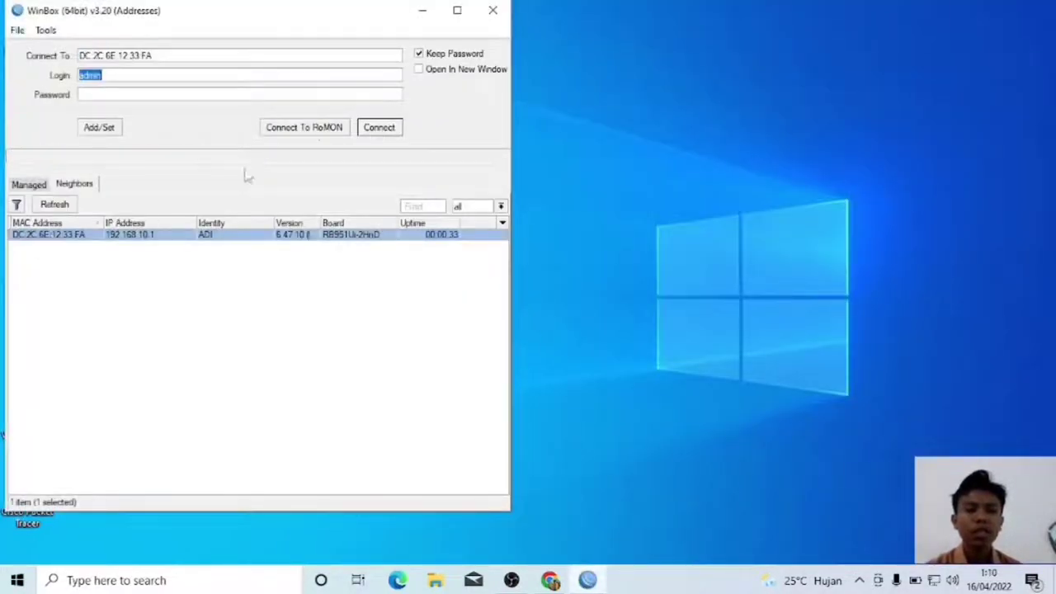
click(379, 127)
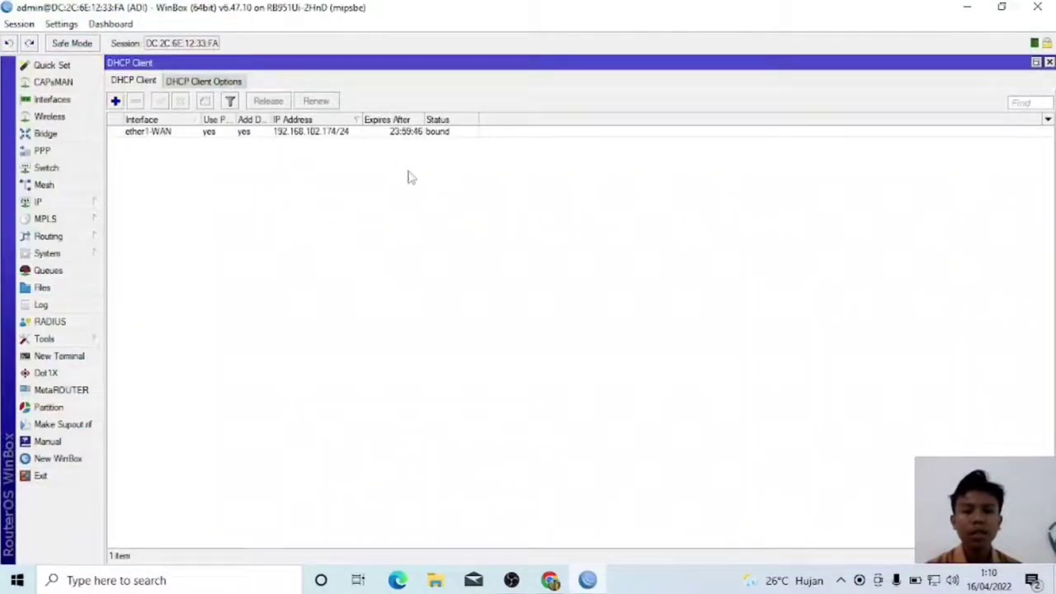
Open a new router terminal and ping google.com to test the router's internet connection.
click(77, 355)
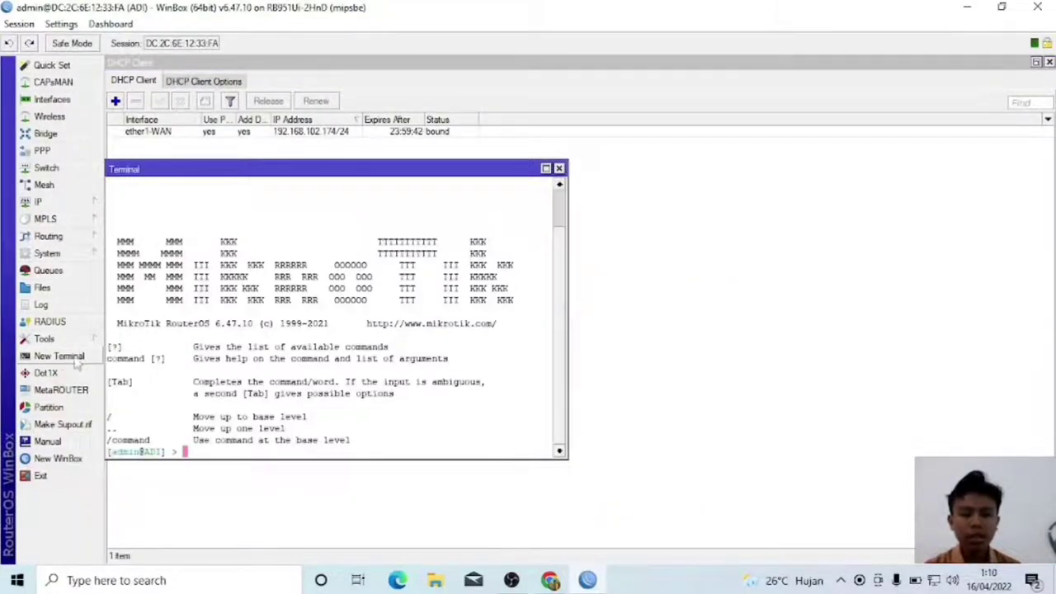
text(ping )
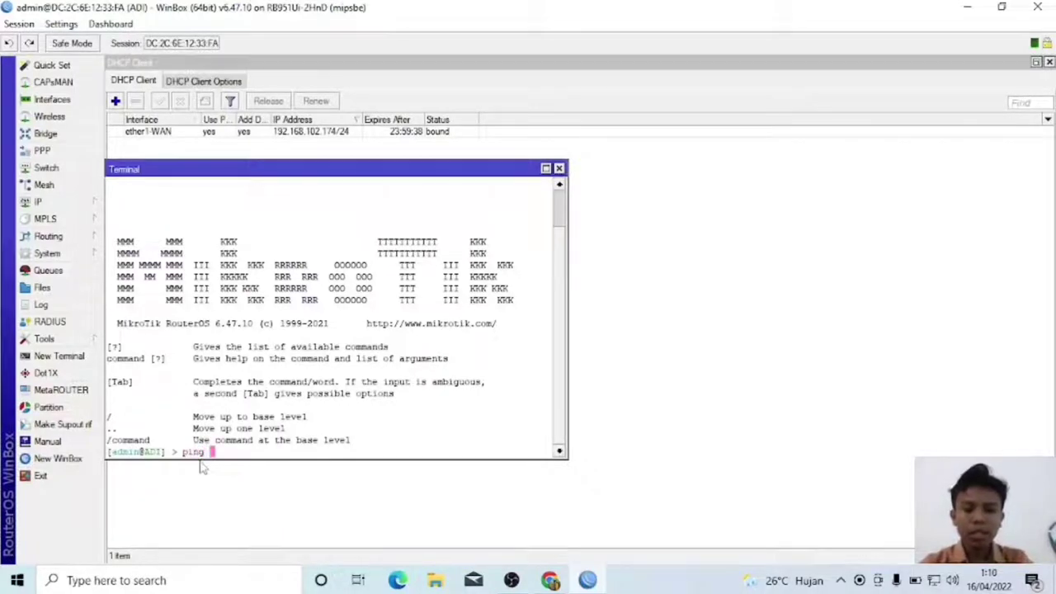
text(googl)
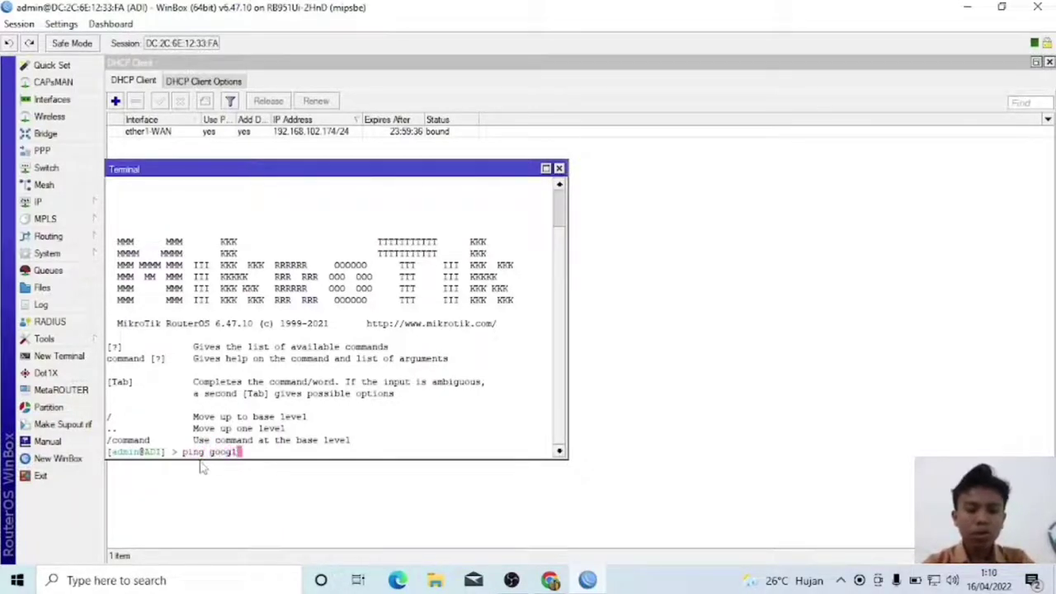
text(e.com)
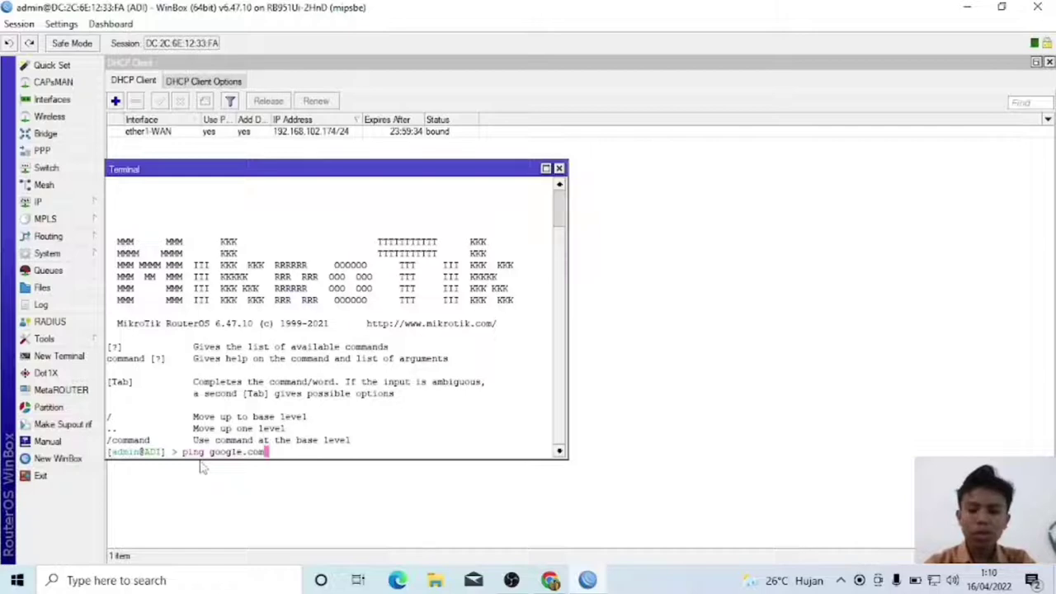
key(Return)
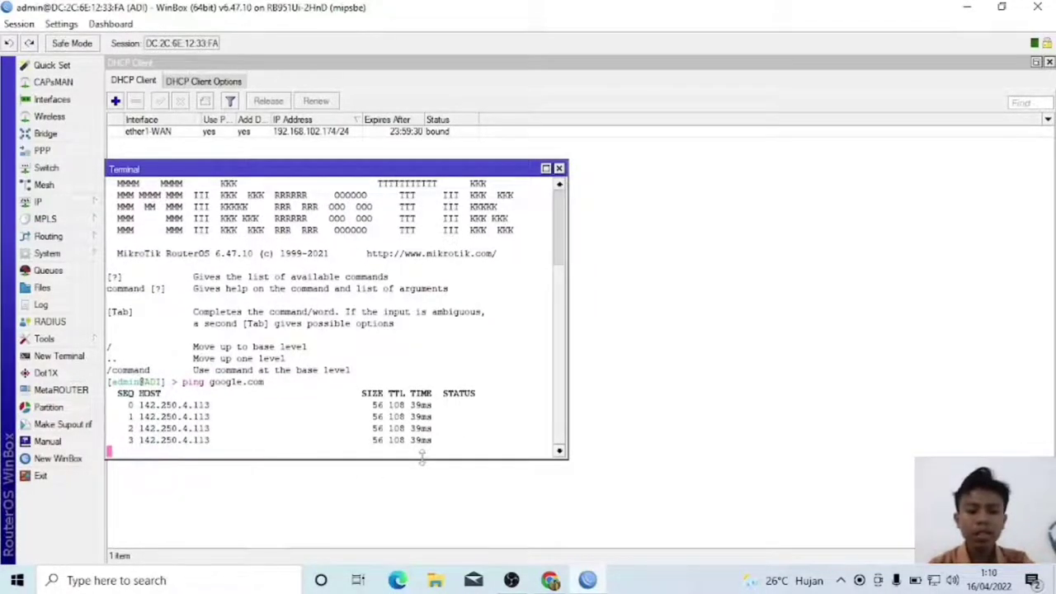
Open the Windows Command Prompt, ping google.com from the computer, and minimize the prompt window.
key(super+r)
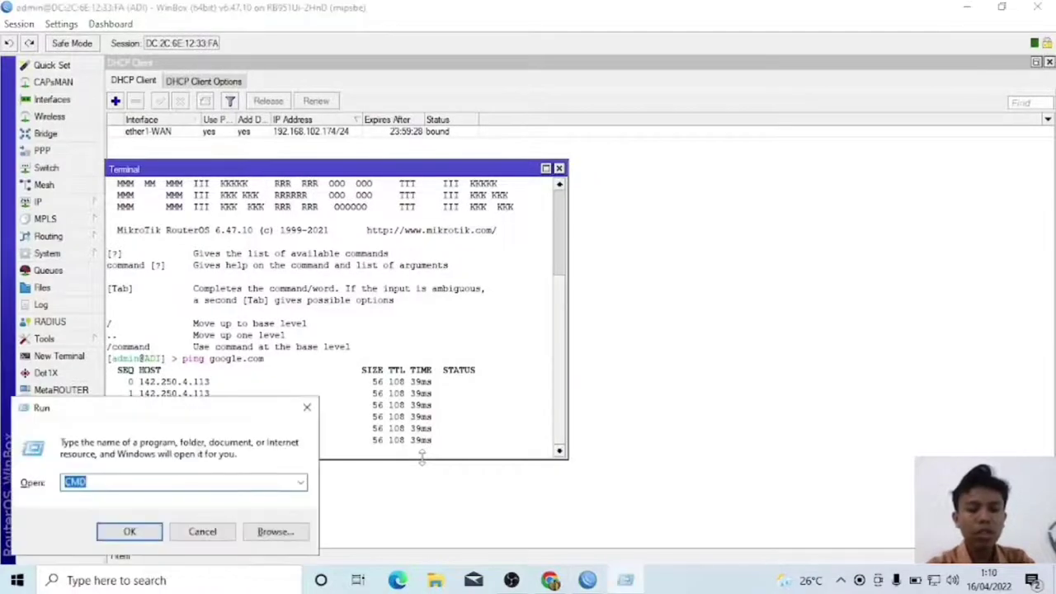
key(Return)
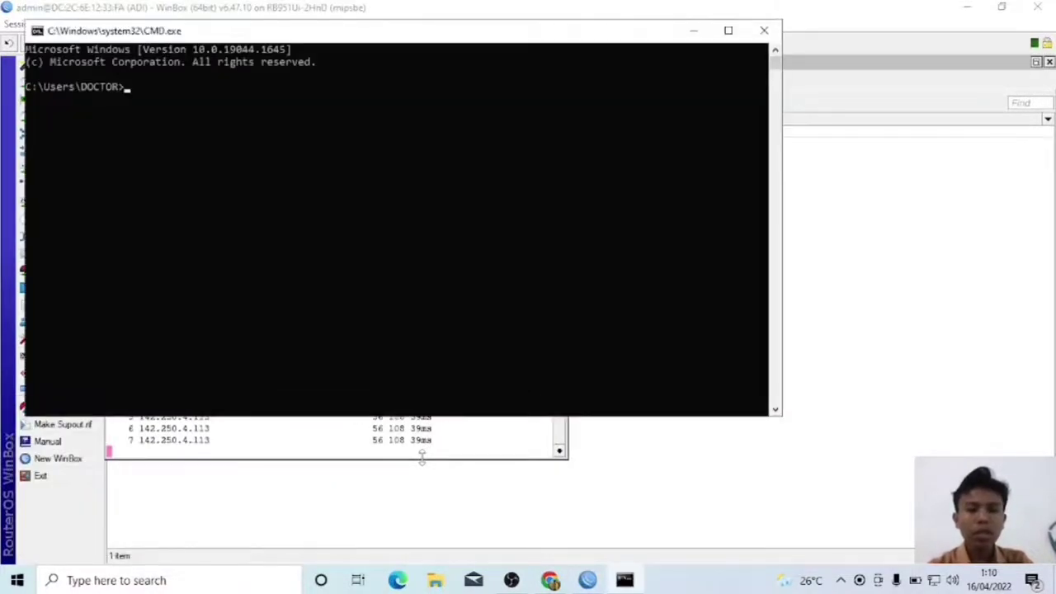
text(ping)
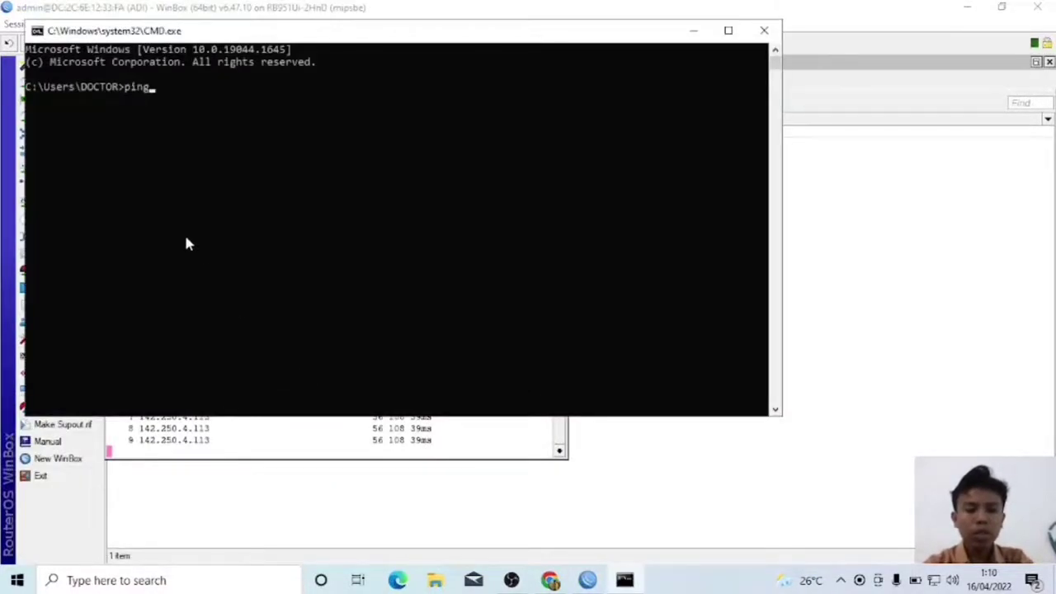
text( goog)
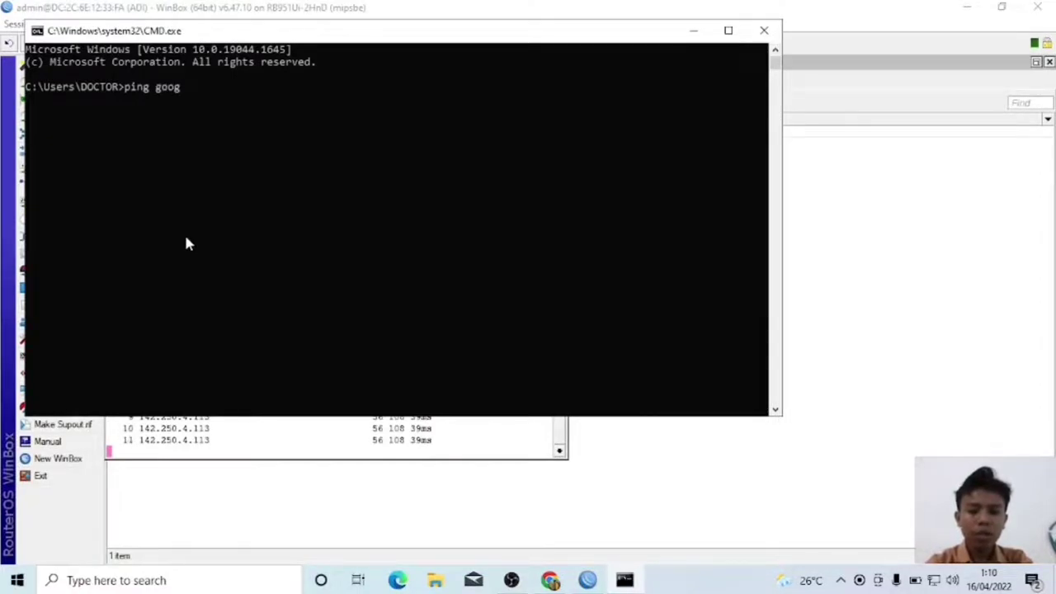
text(le.com)
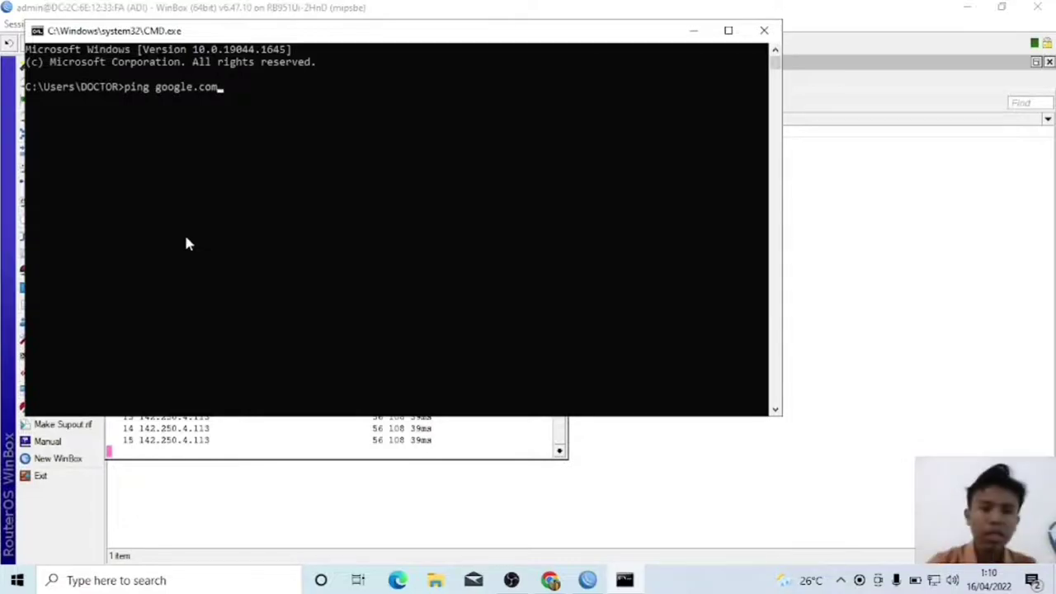
key(Return)
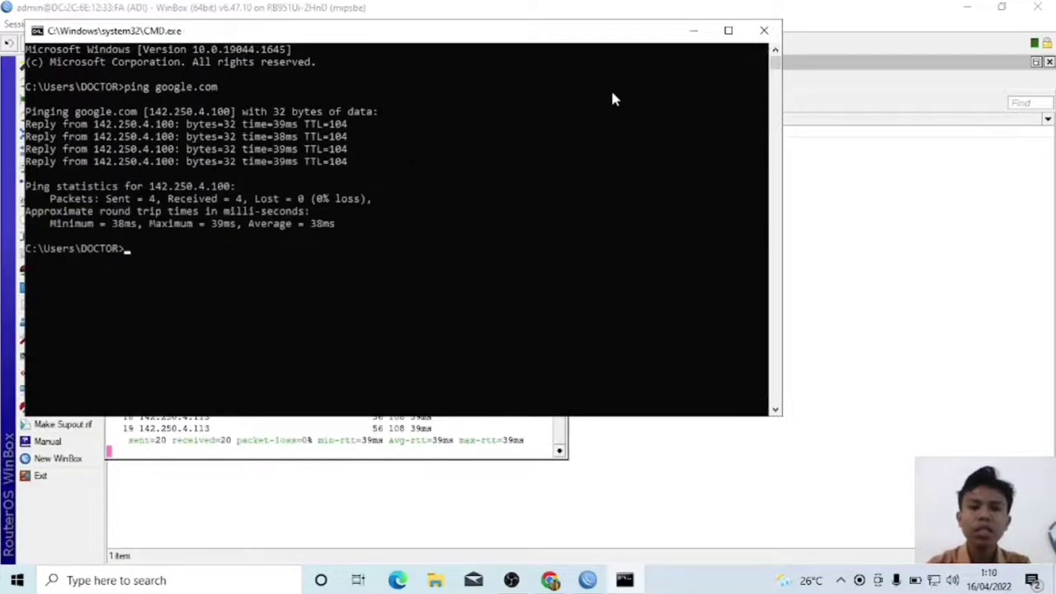
click(693, 30)
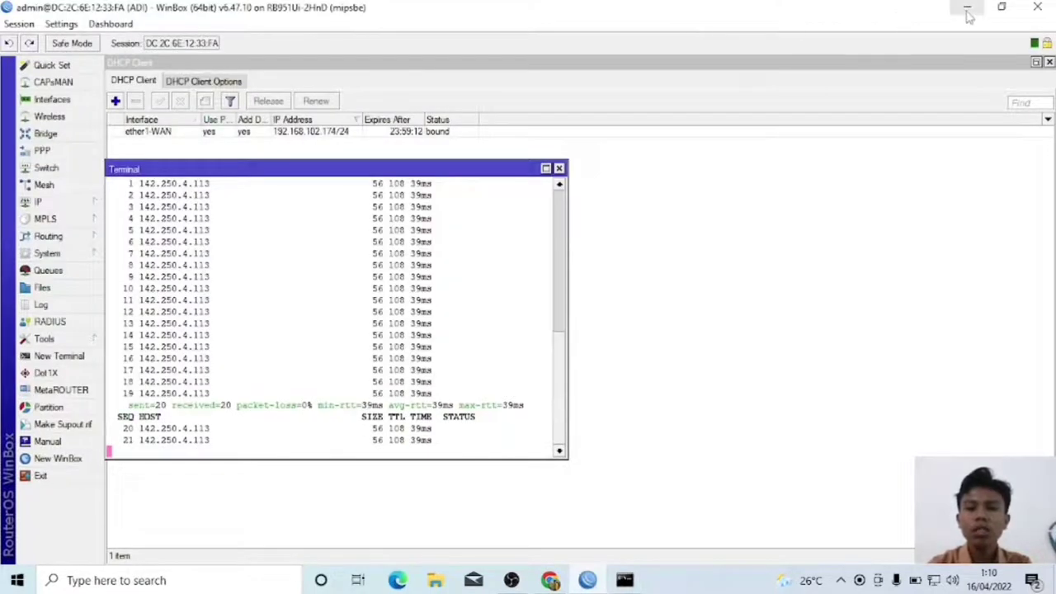
Switch to Chrome, load YouTube from its new-tab shortcut, and show the computer's network connections.
click(548, 578)
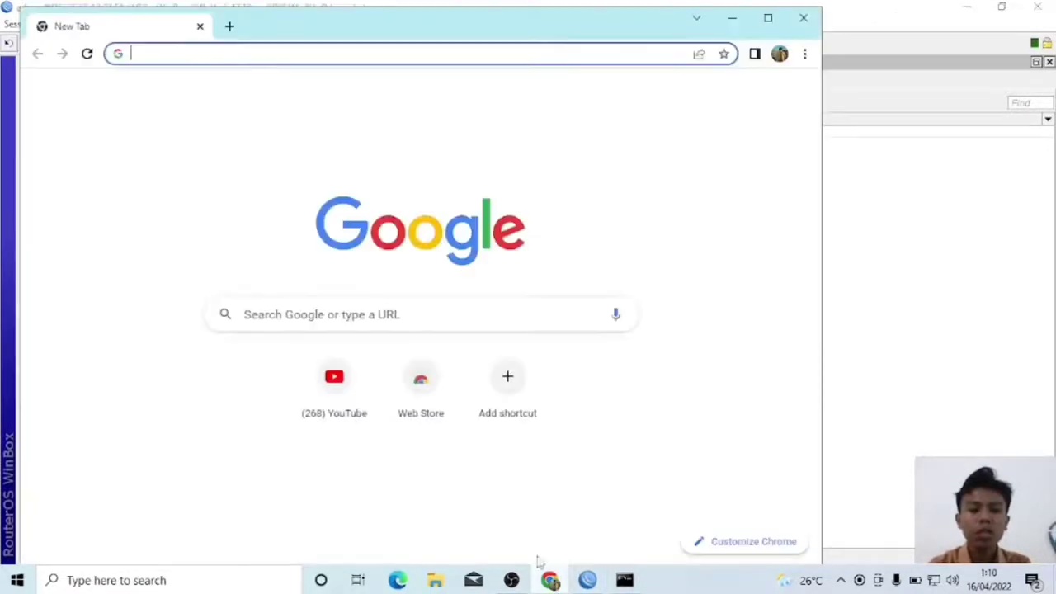
click(341, 396)
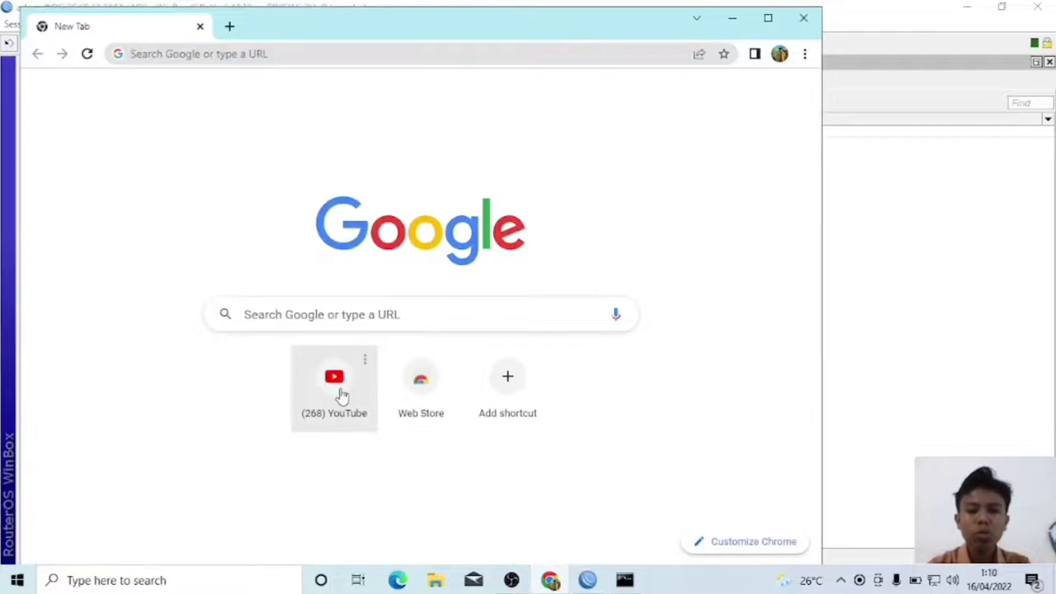
click(342, 396)
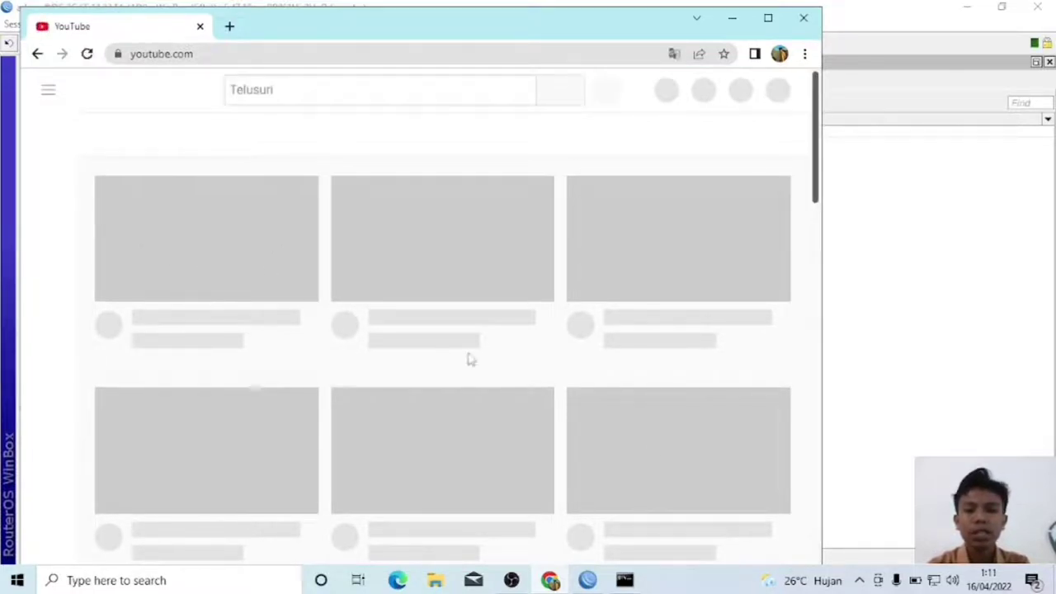
click(935, 583)
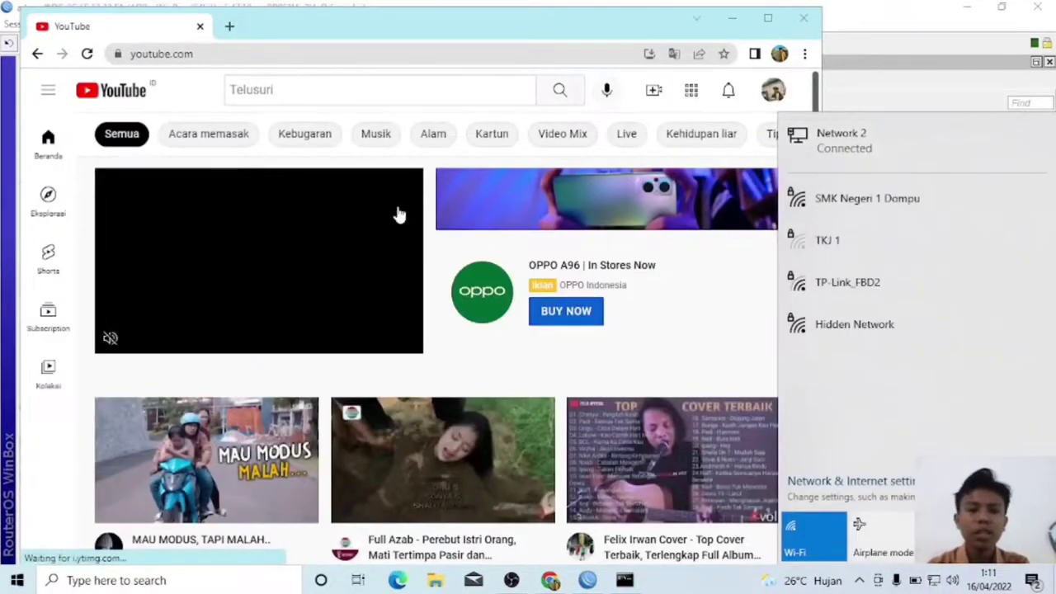
Play the Full Azab video on YouTube to test streaming, pause it, and return to WinBox.
click(474, 466)
click(474, 466)
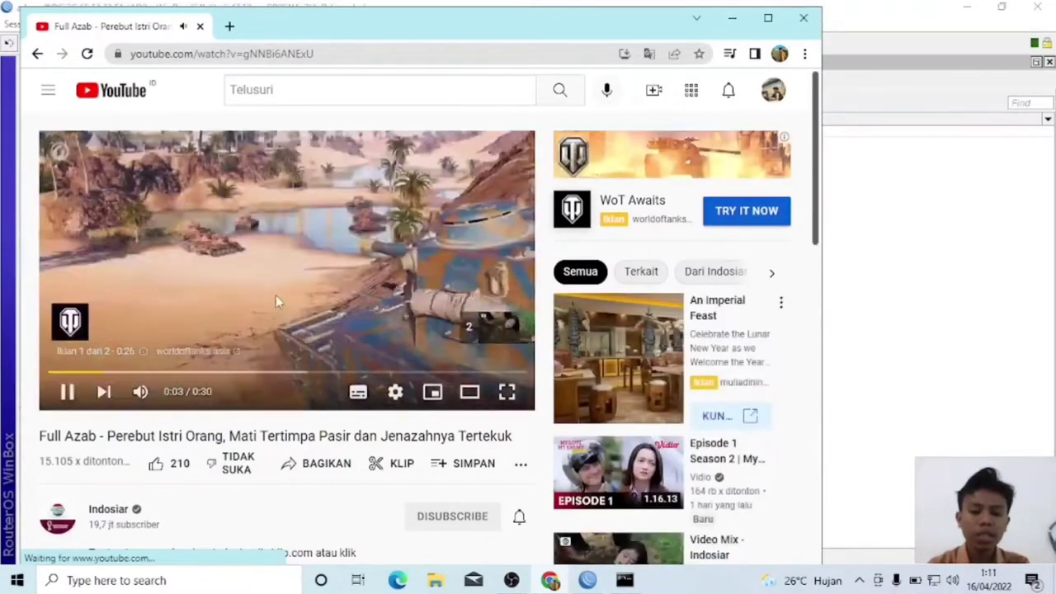
click(275, 294)
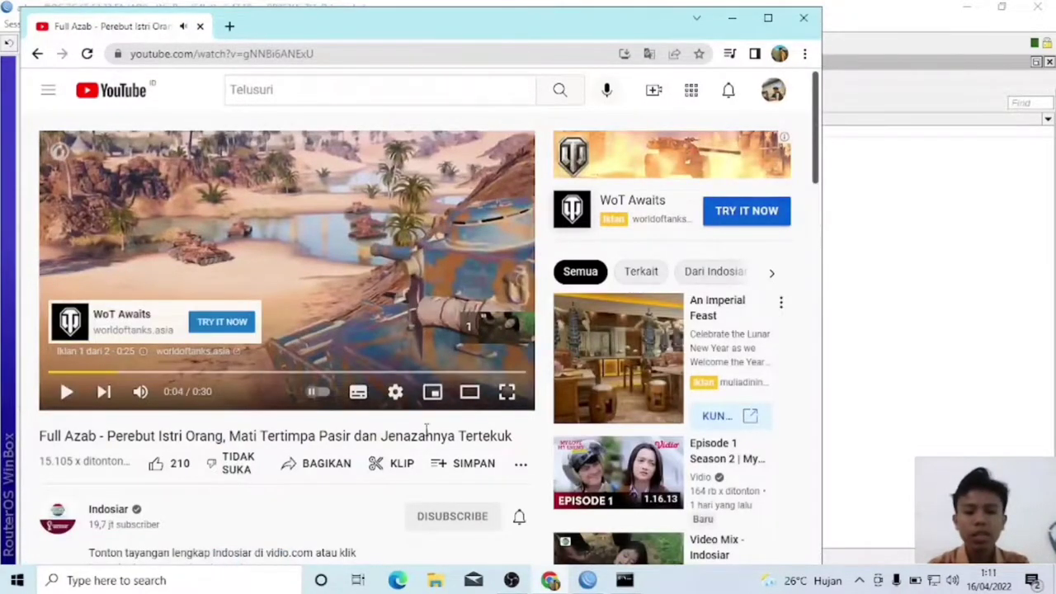
key(alt+Tab)
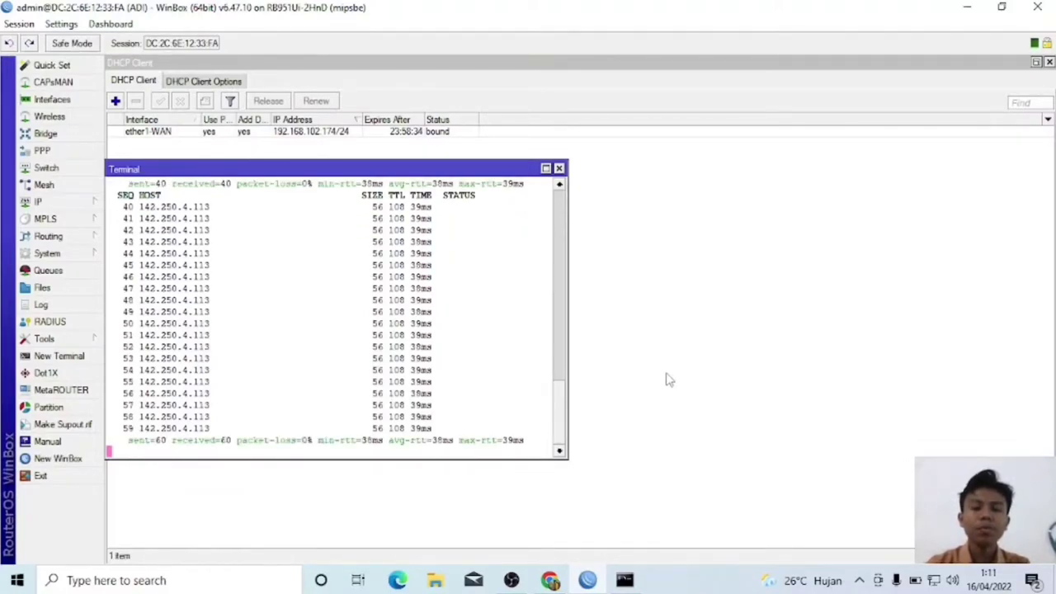
mouse_move(515, 582)
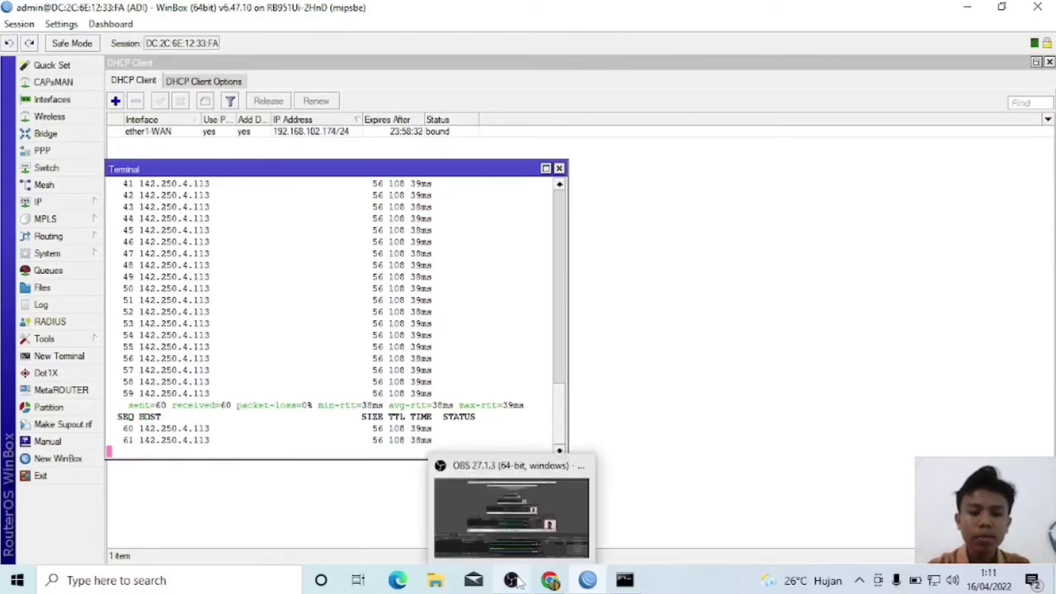